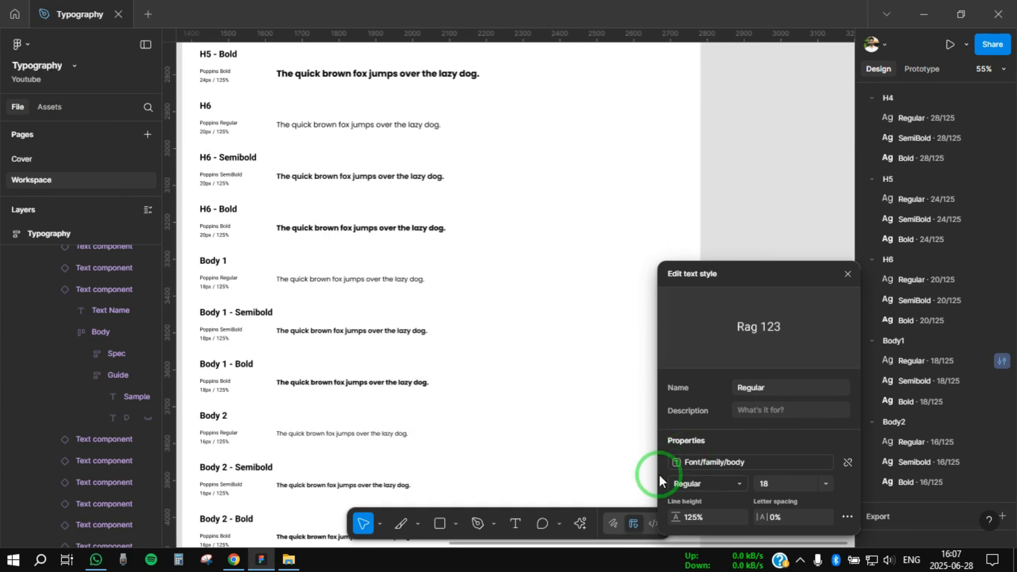
Close the text style editor and apply the Body1/Regular text style to the Body 1 sample sentence.
click(846, 275)
scroll(234, 298, up, 2)
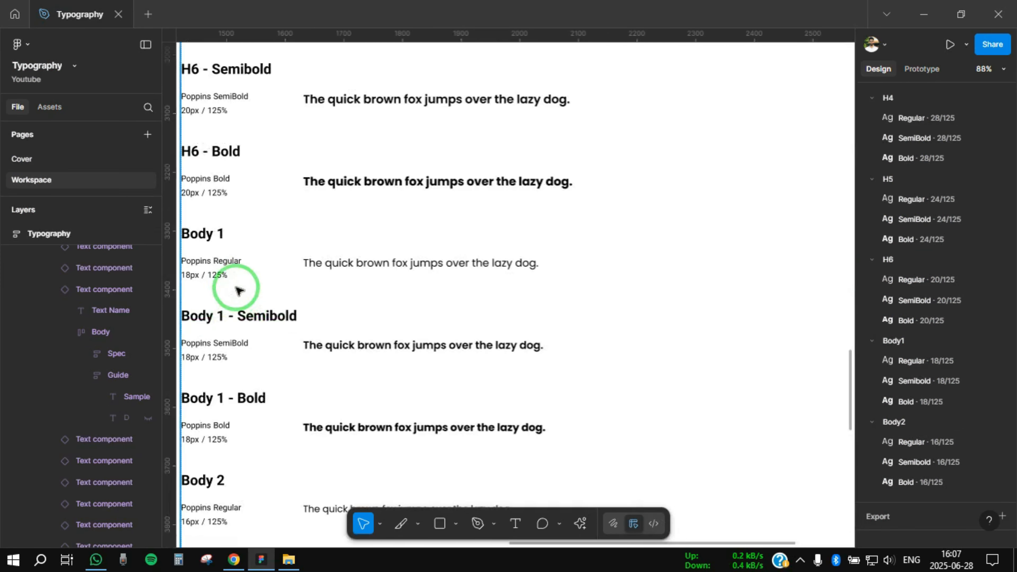
ctrl+click(334, 266)
scroll(725, 341, down, 1)
click(1000, 258)
scroll(785, 409, down, 6)
click(787, 409)
scroll(510, 266, up, 2)
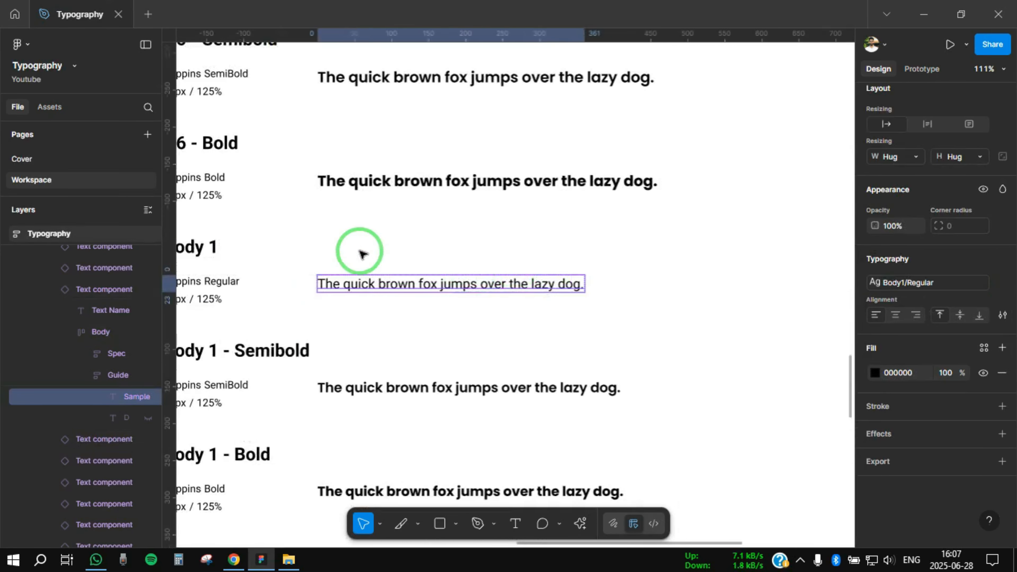
Set the body font family variable in Collection 1 to Raleway.
scroll(360, 255, down, 4)
click(261, 257)
scroll(381, 260, up, 4)
scroll(952, 281, up, 6)
click(1002, 154)
drag(560, 154, 769, 152)
scroll(319, 222, down, 4)
scroll(379, 240, up, 4)
click(852, 274)
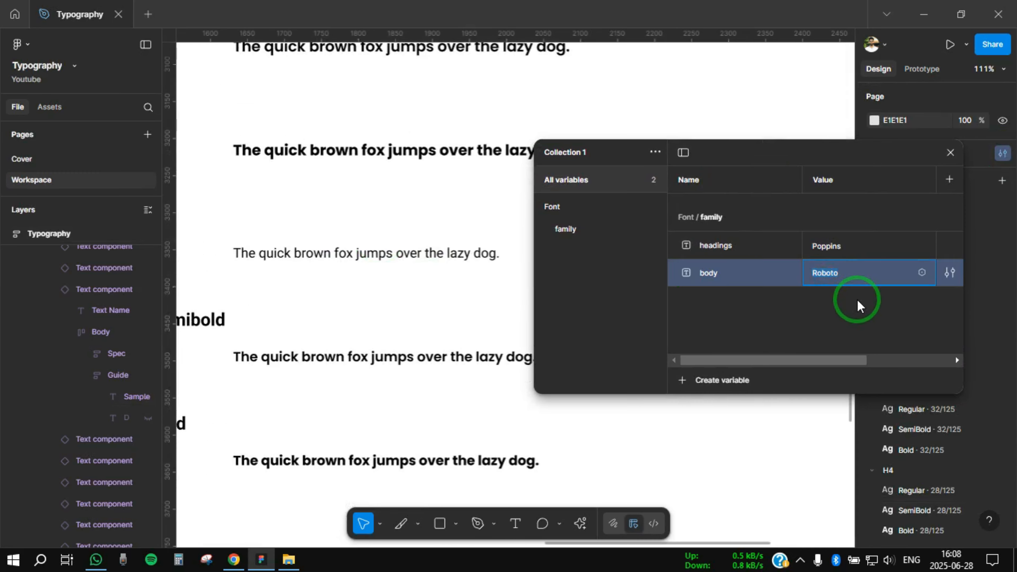
text(Raleway)
key(Return)
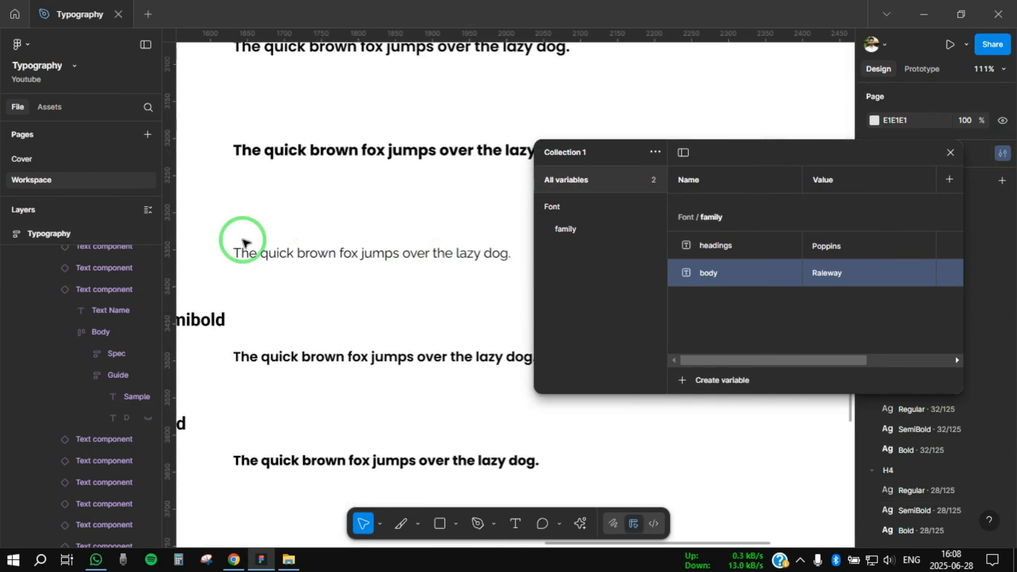
Close the variables window and examine the text style applied to the Body 1 sample sentence.
scroll(328, 318, down, 2)
scroll(345, 315, down, 2)
click(950, 153)
scroll(505, 270, up, 4)
scroll(505, 274, down, 1)
ctrl+click(508, 269)
scroll(980, 377, down, 1)
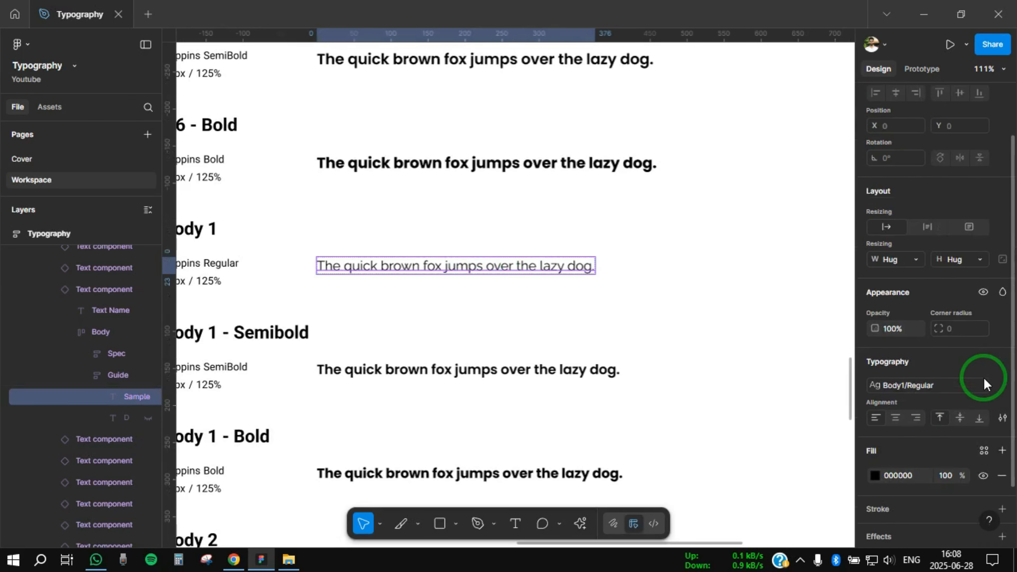
click(717, 317)
scroll(519, 258, down, 4)
click(275, 291)
Reopen the variables, hide the side panels and set the body font family variable to inter.
click(1003, 153)
scroll(501, 268, up, 4)
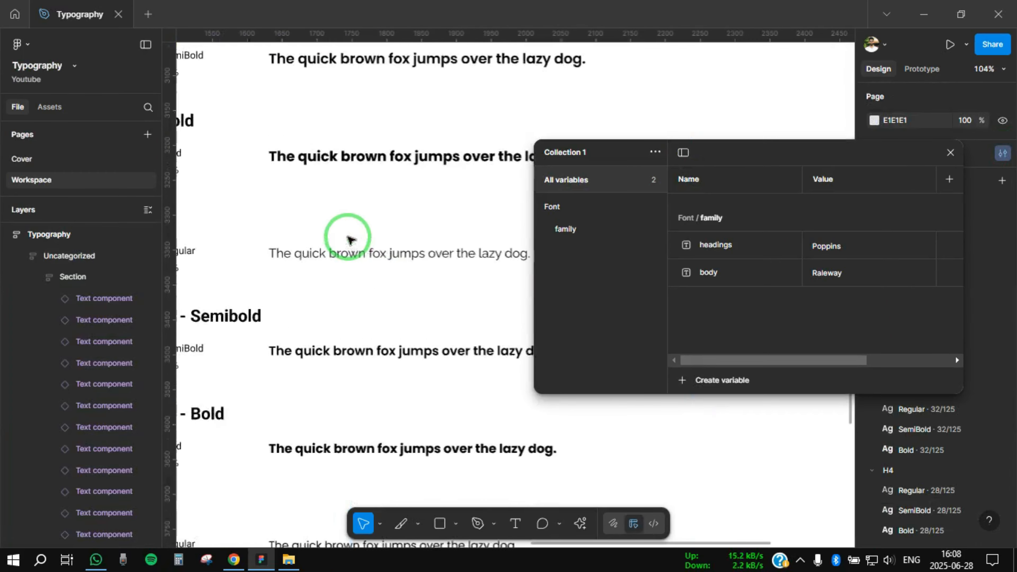
key(shift+backslash)
double_click(841, 273)
text(Inter)
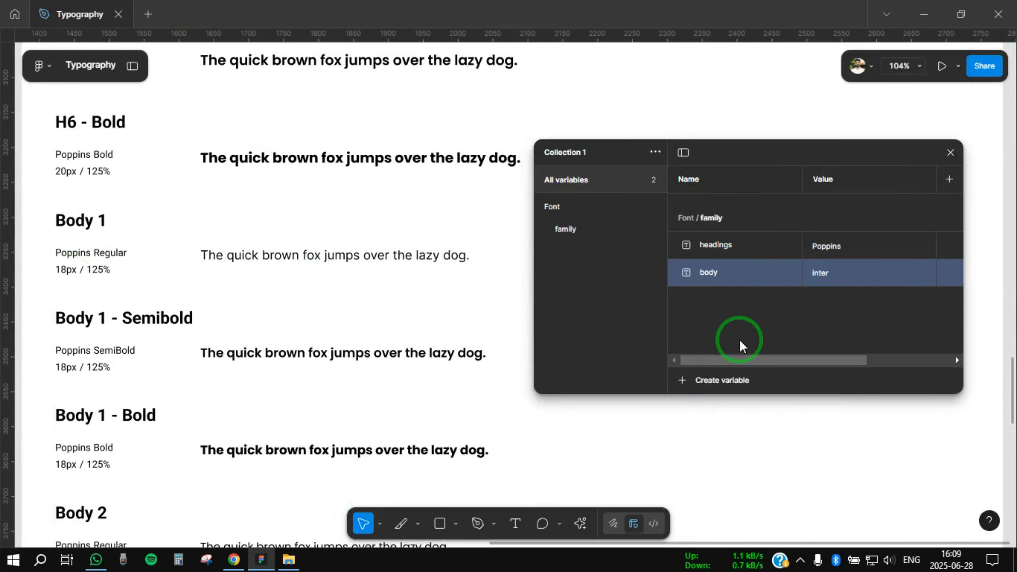
Set the body font family variable to roboto, close the variables window and restore the side panels.
text(roboto)
key(Return)
scroll(439, 314, down, 4)
click(950, 153)
key(shift+backslash)
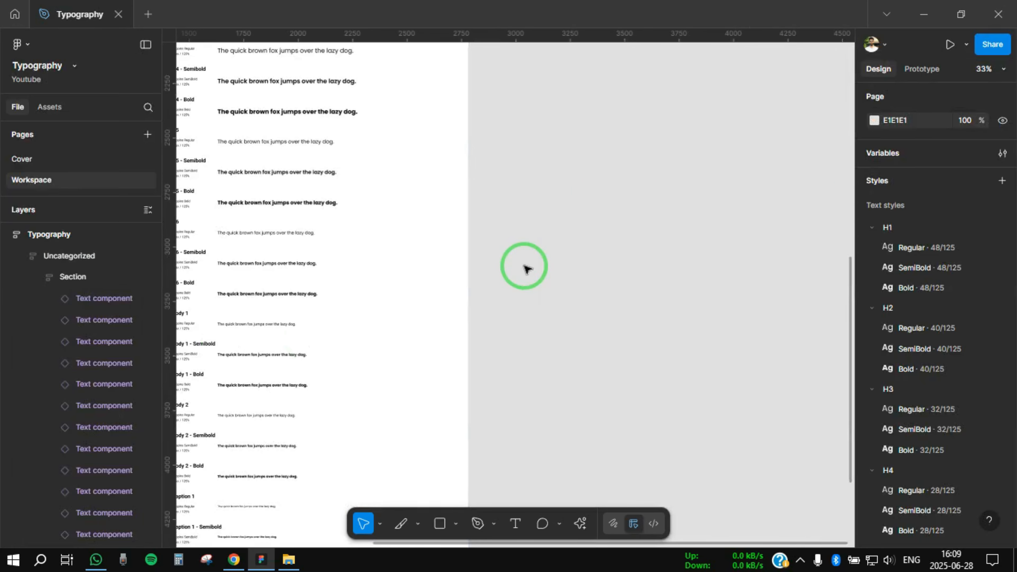
Apply the H1/Bold text style to the H1 - Bold sample sentence and deselect it.
scroll(524, 268, up, 6)
scroll(371, 253, up, 2)
ctrl+click(372, 253)
scroll(648, 250, down, 2)
scroll(993, 300, down, 3)
click(1001, 285)
click(736, 382)
scroll(552, 230, up, 2)
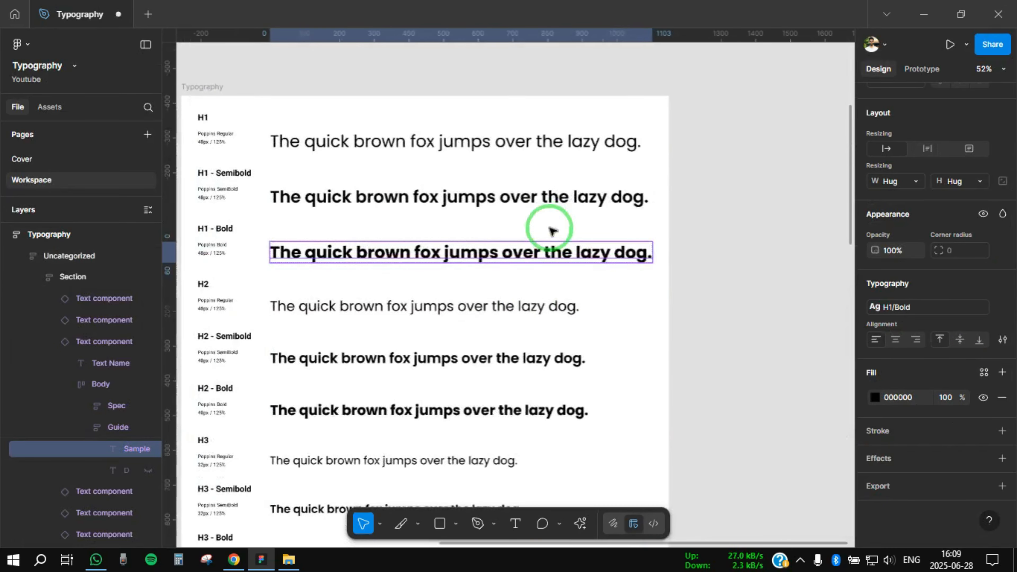
click(721, 292)
scroll(991, 231, down, 1)
Open the variables with the side panels hidden and set the headings font family variable to raleway.
click(1002, 137)
key(shift+backslash)
click(835, 245)
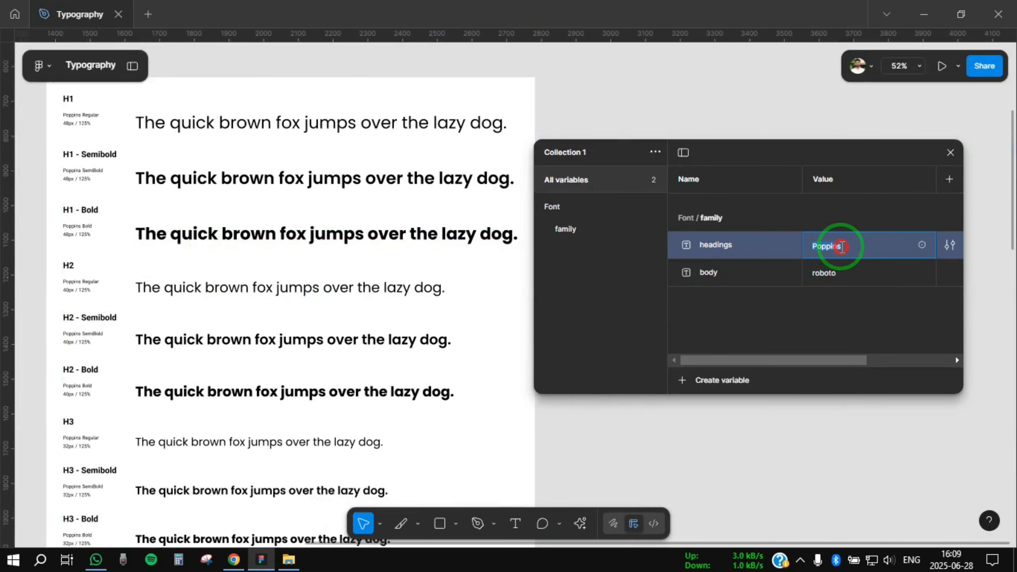
text(raleway)
key(Return)
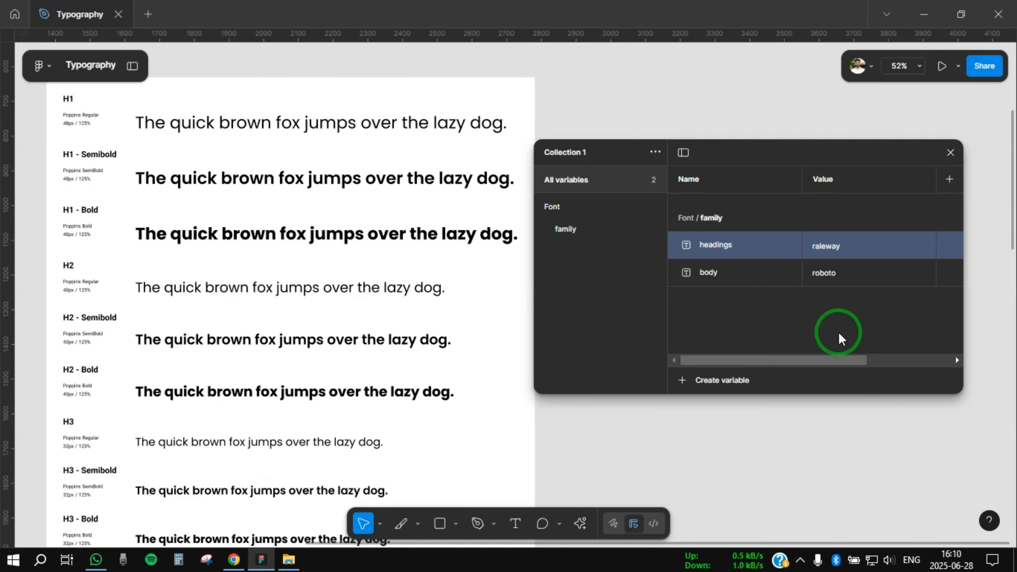
Link the font family of the H1 Bold text style to the headings variable and close the style editor.
key(Escape)
key(shift+backslash)
click(1001, 288)
click(748, 463)
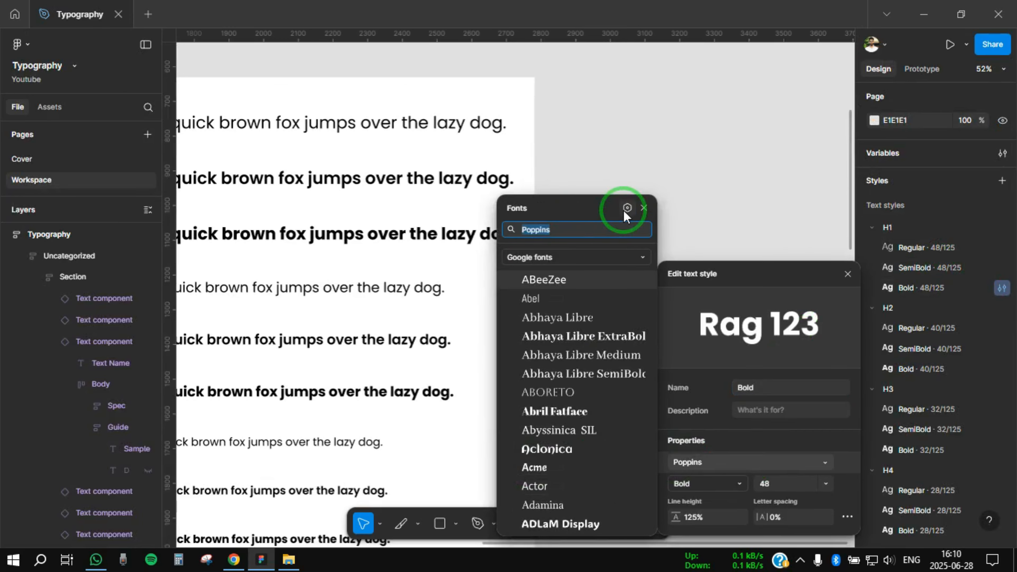
click(625, 210)
click(423, 291)
click(848, 274)
Reopen the variables window beside the Typography frame and set the headings font family variable to poppins.
scroll(684, 266, down, 2)
click(1002, 153)
drag(516, 301, 848, 115)
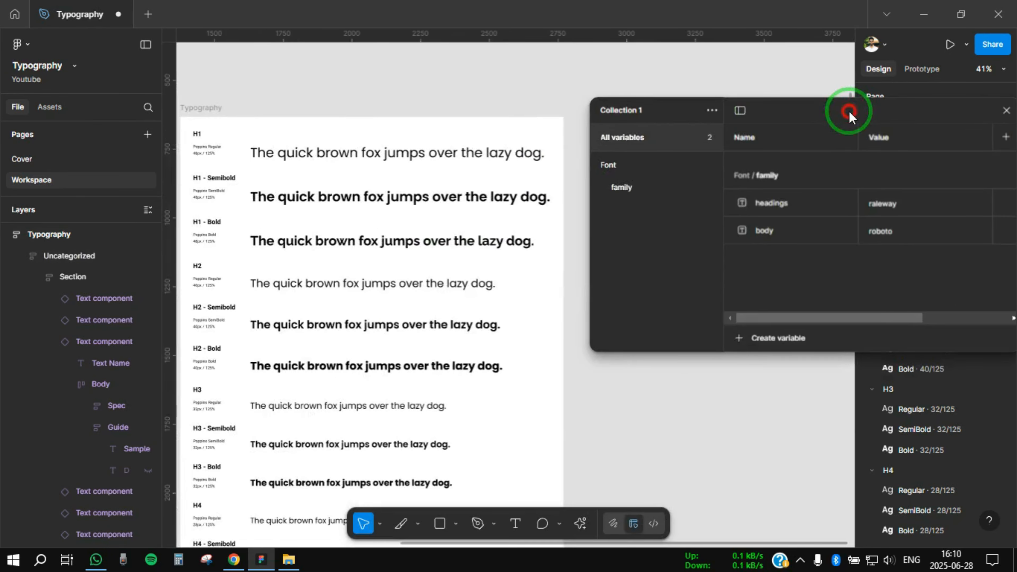
key(shift+backslash)
scroll(450, 251, up, 2)
drag(451, 251, 399, 257)
click(921, 209)
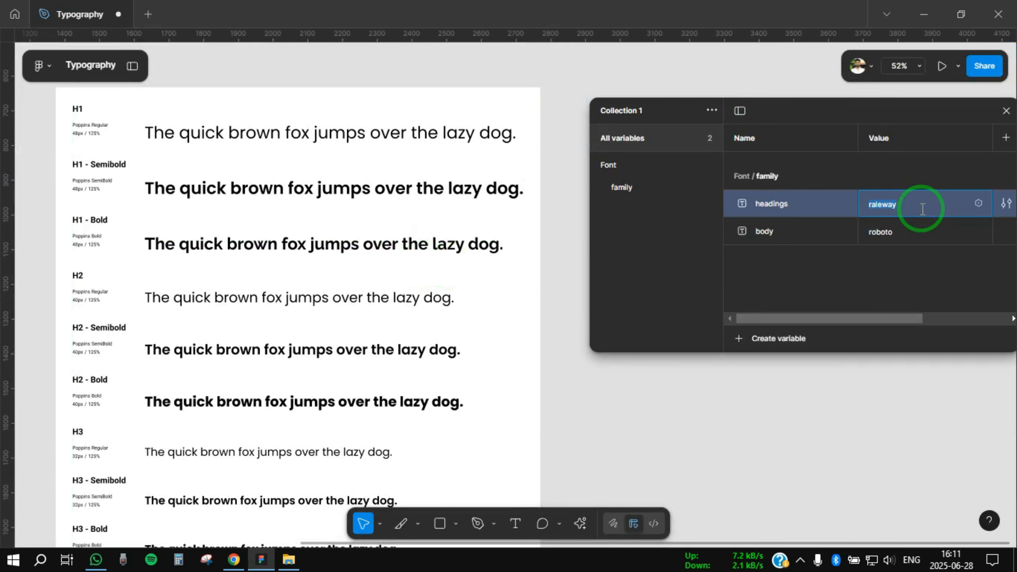
text(poppins)
click(634, 460)
Show the font variables beside the Typography frame with the side panels hidden and open the headings value for editing.
click(896, 207)
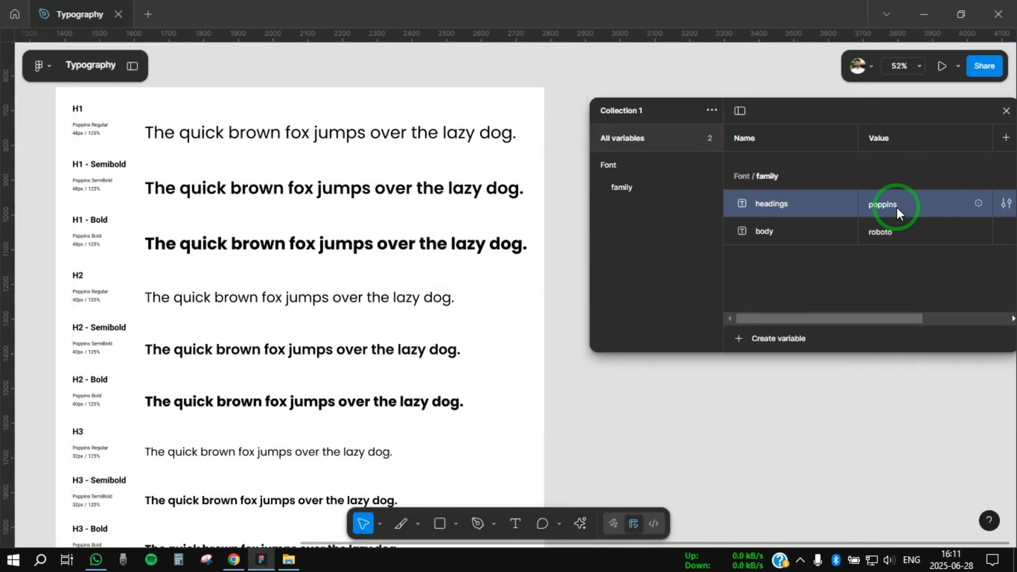
click(992, 154)
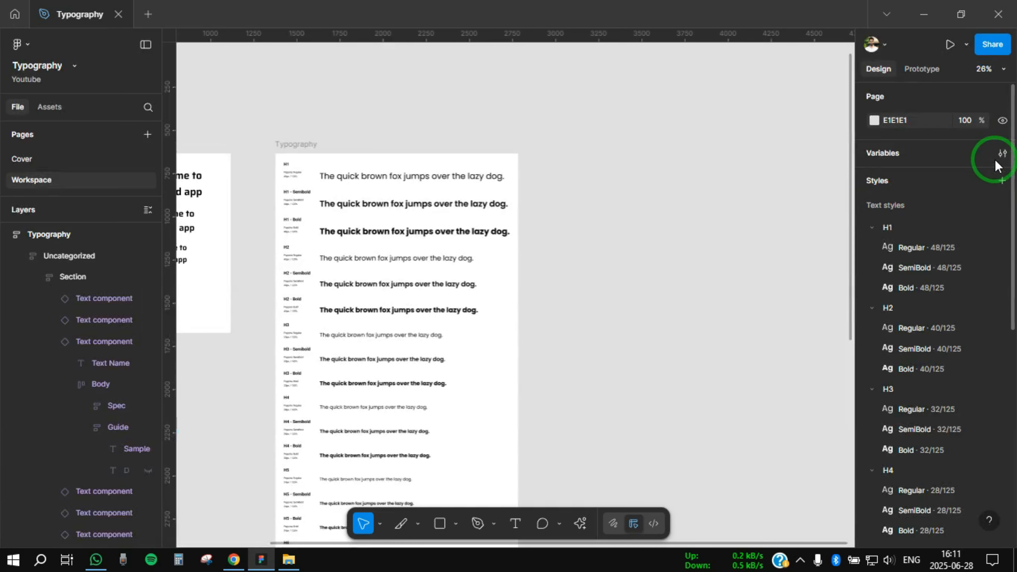
click(354, 288)
scroll(384, 258, up, 3)
key(shift+backslash)
drag(397, 245, 300, 250)
click(915, 212)
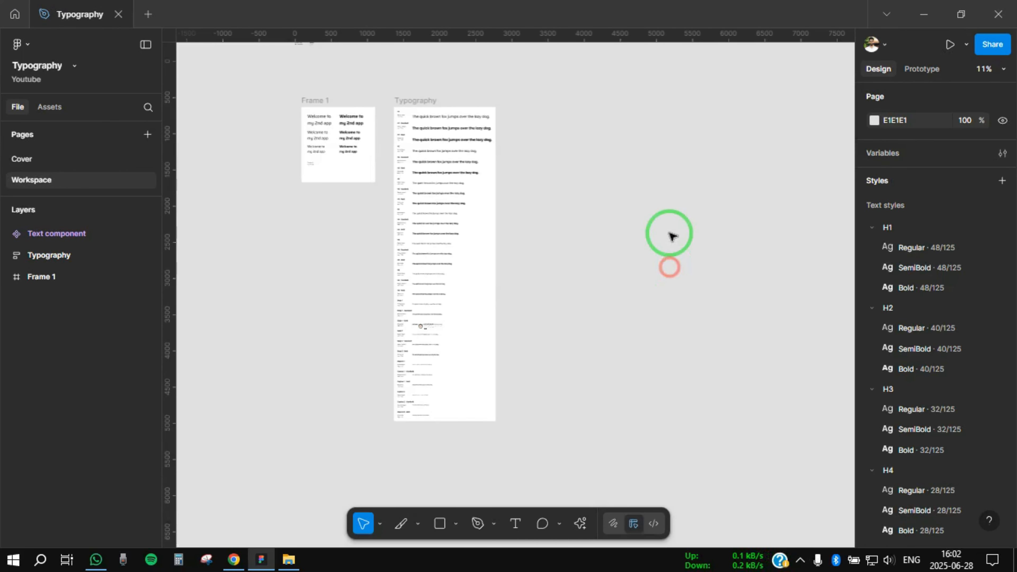
Create a string variable named headings in the Font/family group.
scroll(749, 280, up, 3)
click(1002, 153)
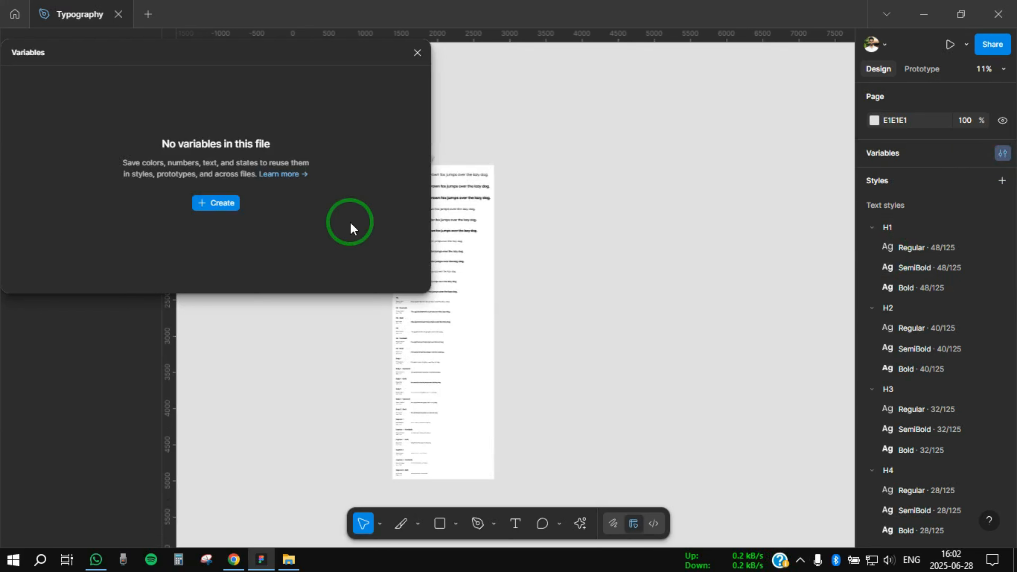
drag(221, 60, 547, 158)
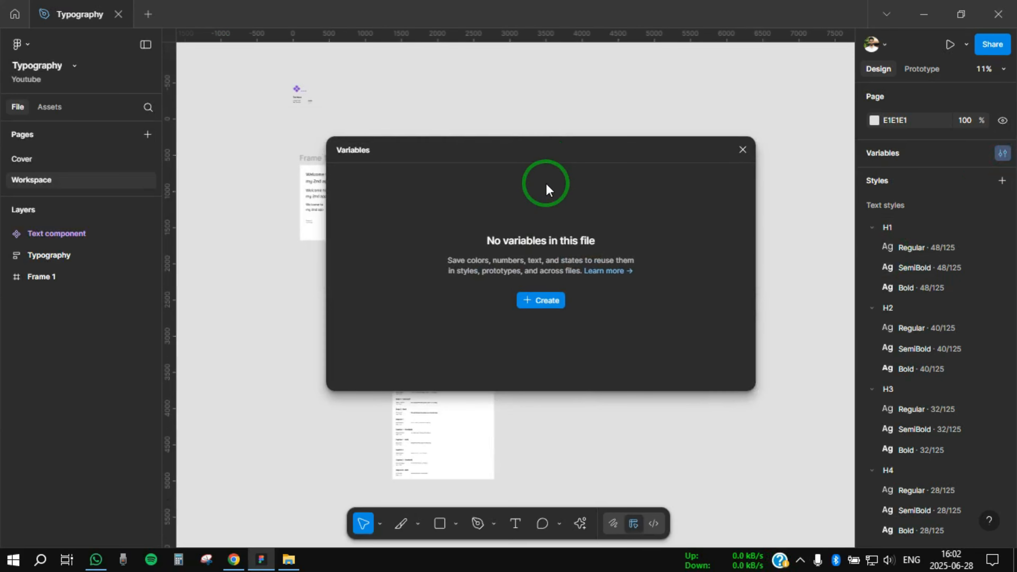
click(541, 301)
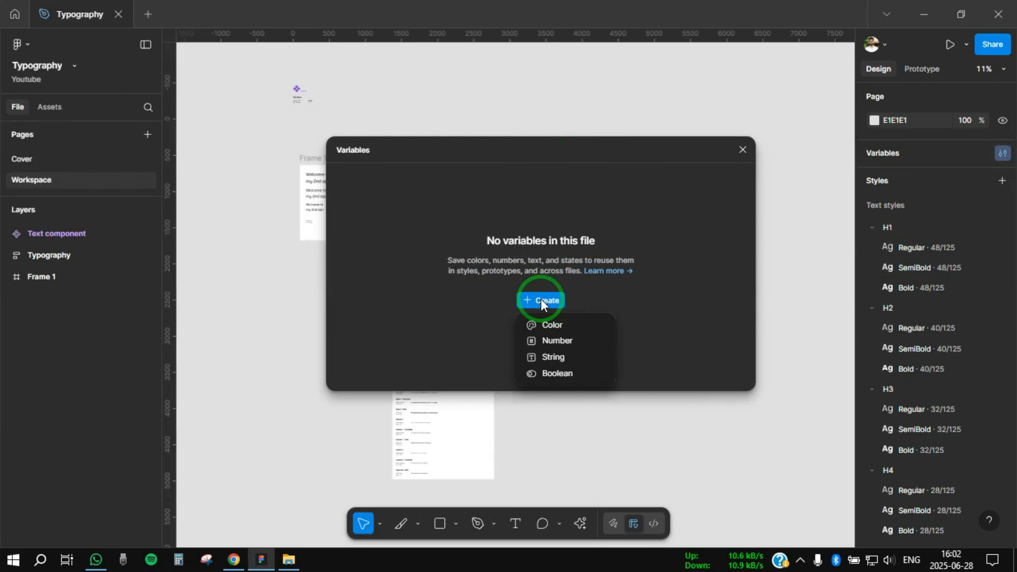
click(568, 357)
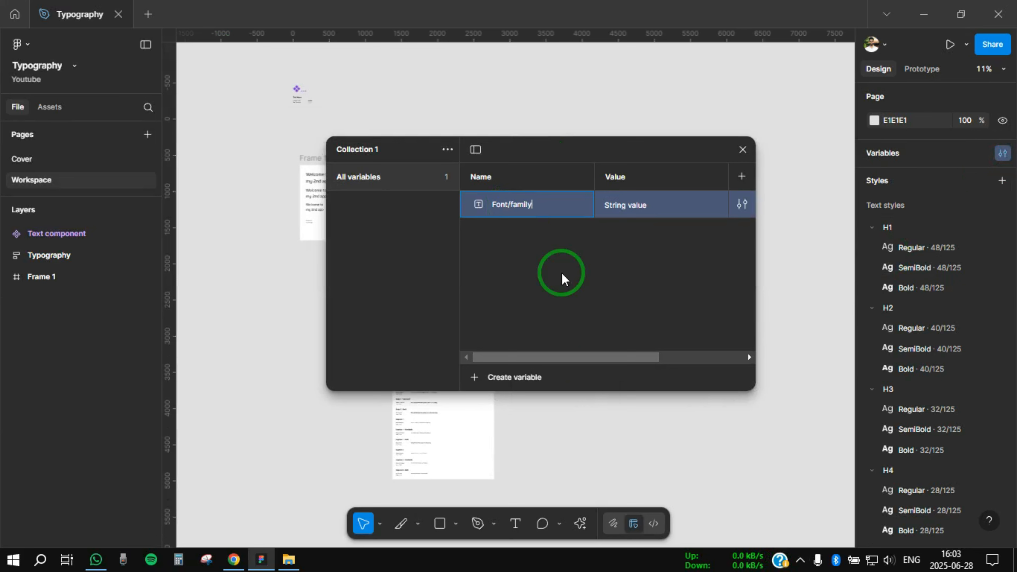
key(Return)
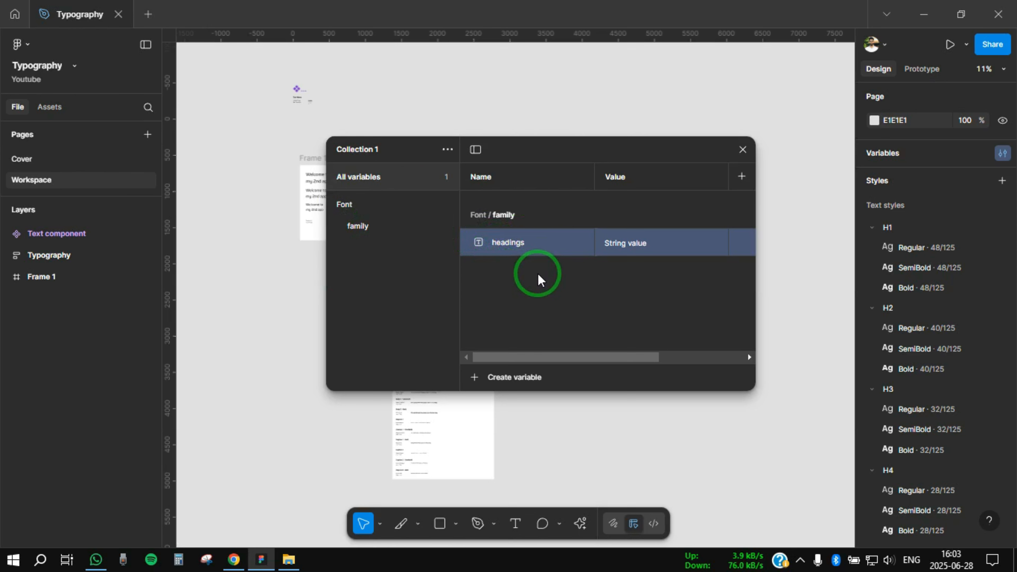
Try entering Poppins as the value of the headings variable, and undo the entry.
click(629, 243)
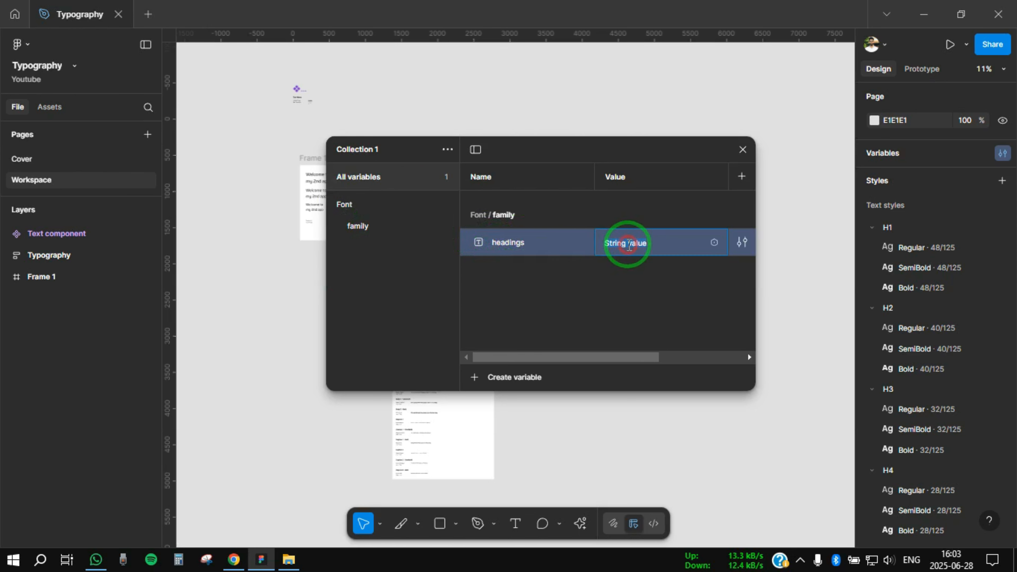
text(Po)
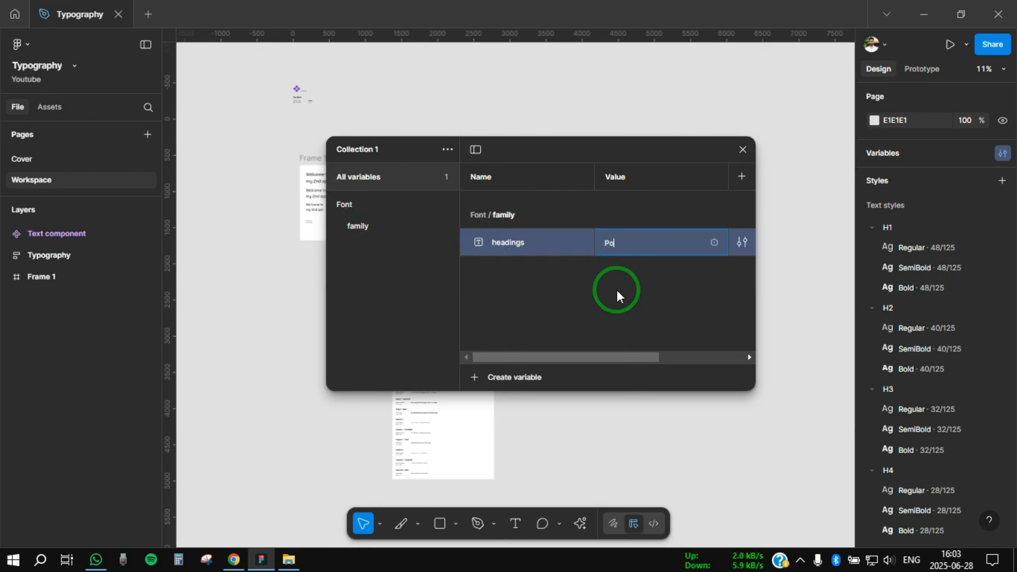
text(ppins)
click(614, 305)
key(ctrl+z)
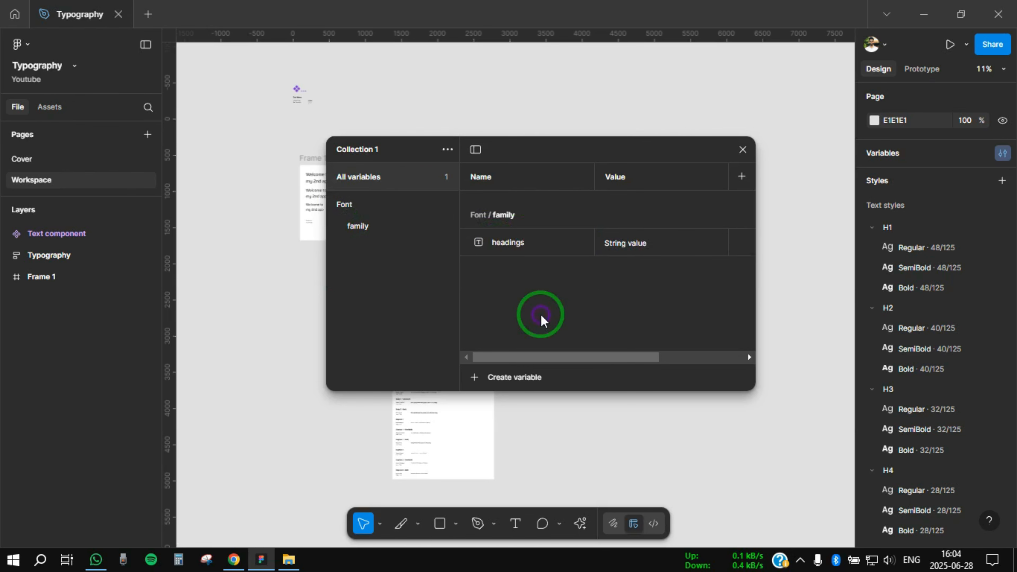
Duplicate the headings variable, rename the copy body and set its value to Roboto.
click(527, 252)
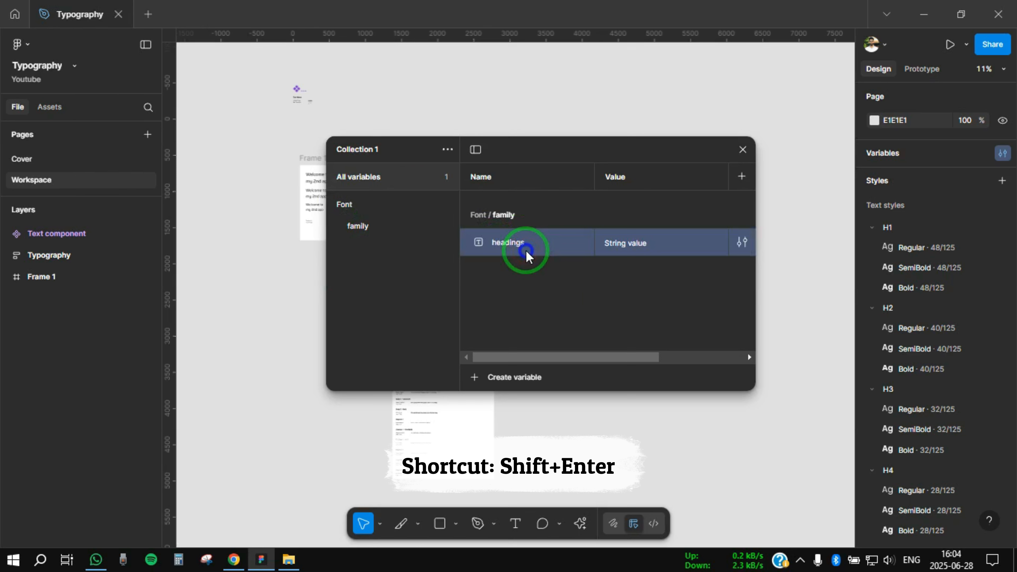
right_click(527, 251)
click(602, 337)
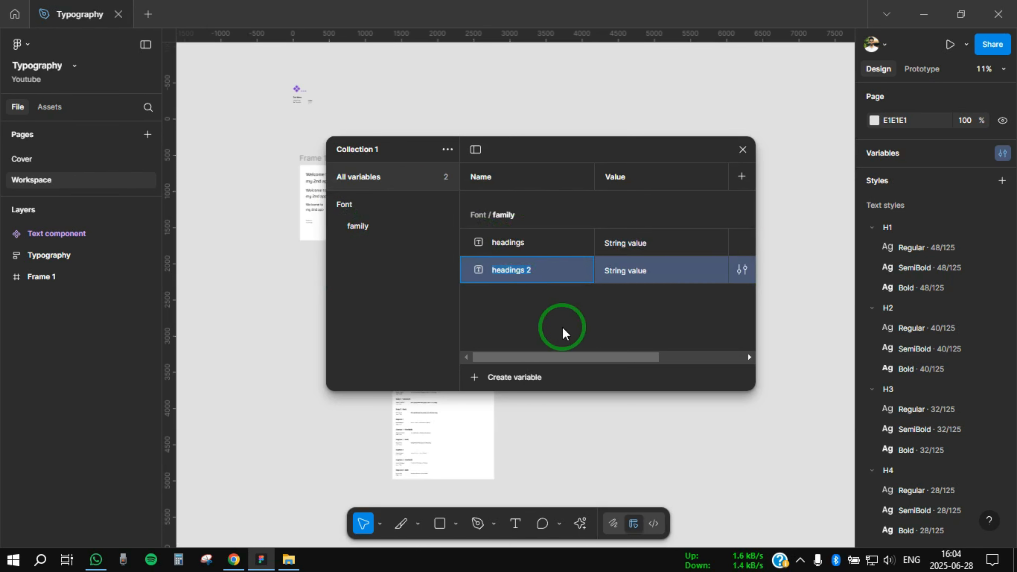
text(body)
key(Tab)
text(Robot)
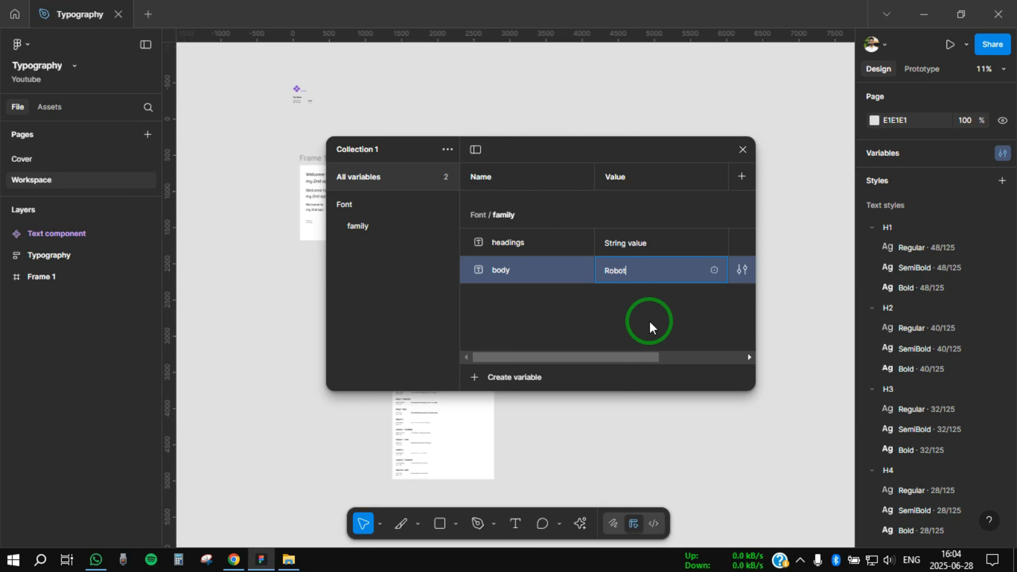
text(o)
click(649, 325)
Set the headings variable's value to Poppins and close the variables window.
click(640, 244)
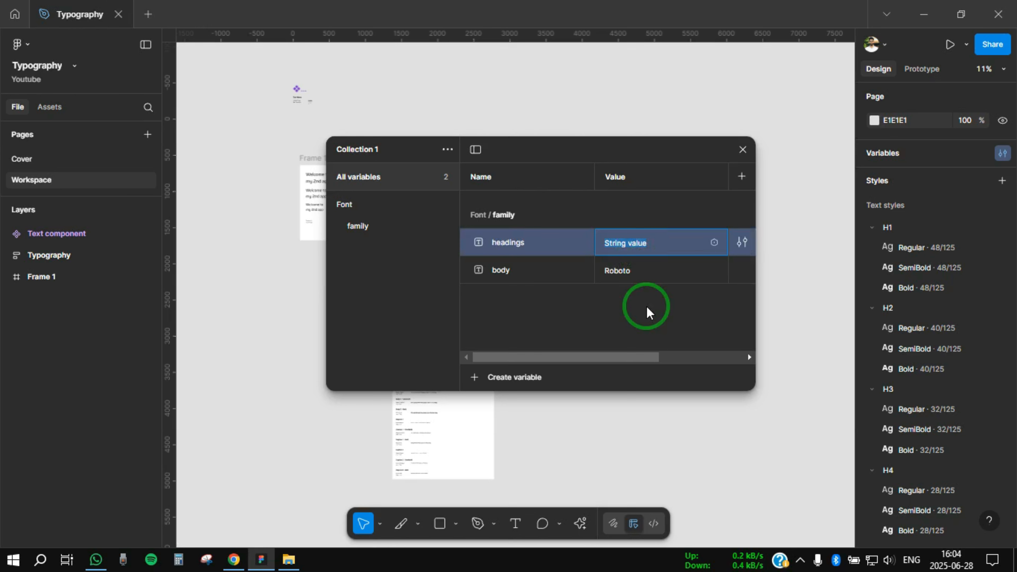
text(Poppins)
key(Return)
click(647, 308)
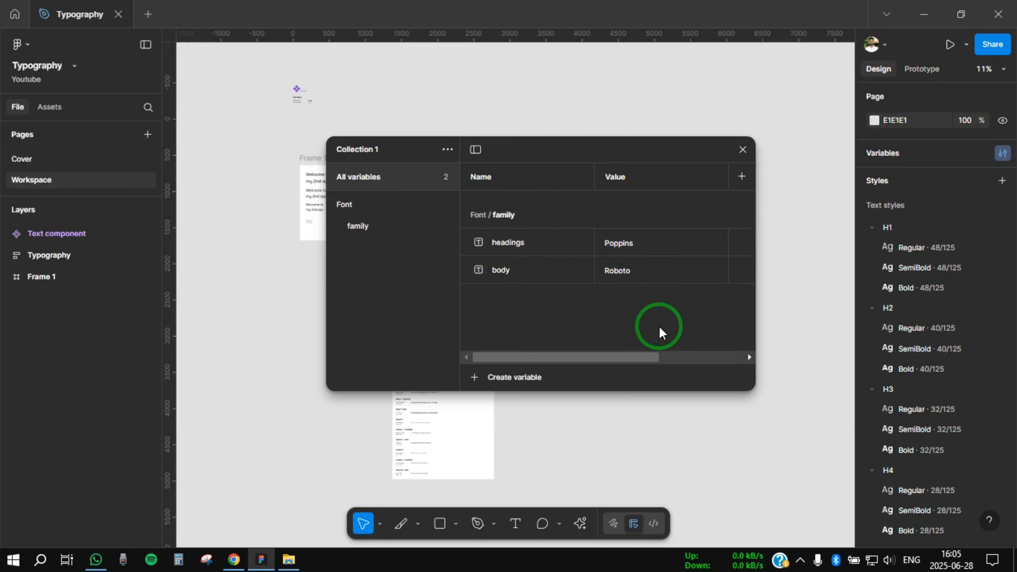
click(533, 333)
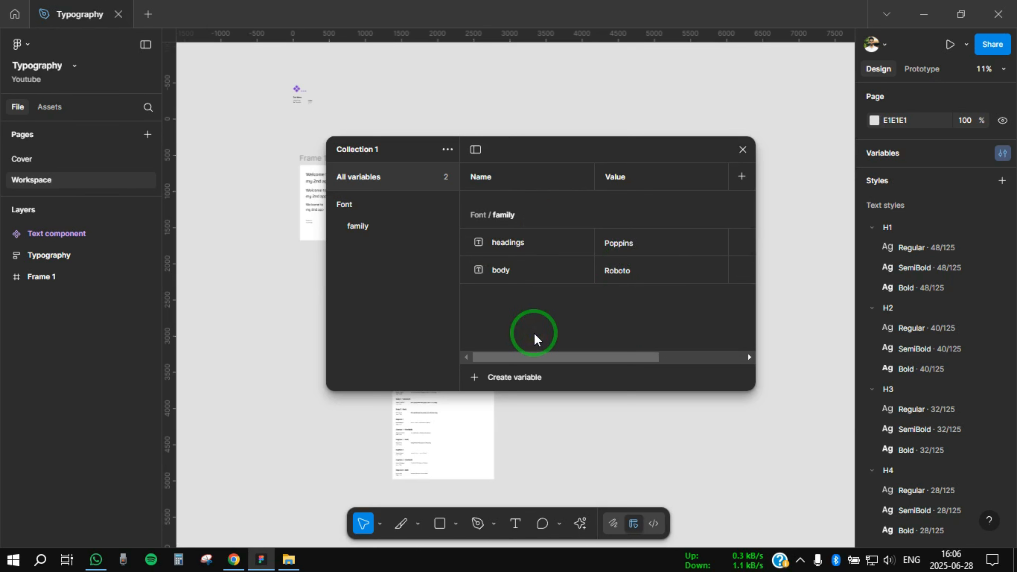
click(742, 149)
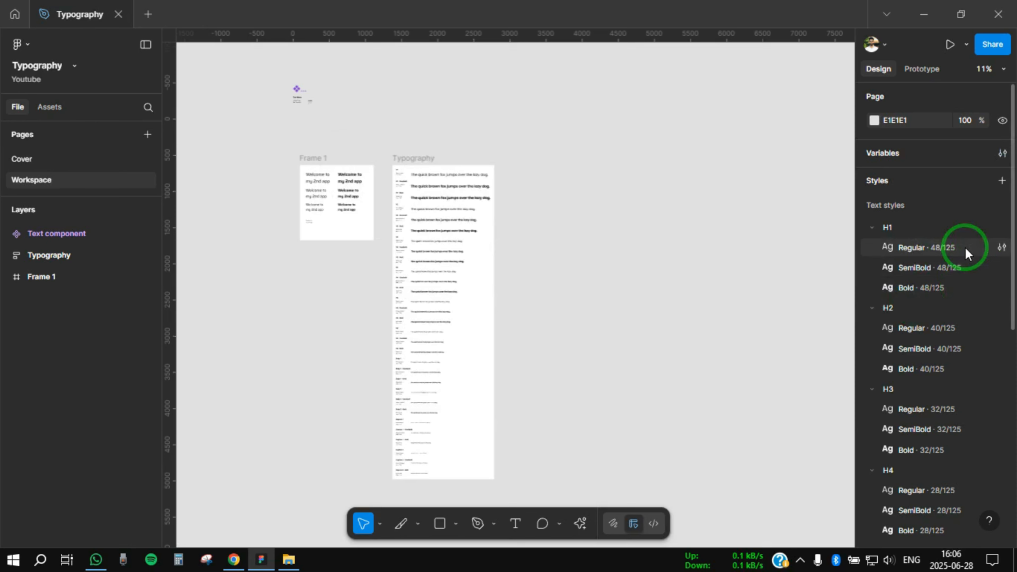
Link the font family of the H1 Regular text style to the headings variable.
click(1001, 247)
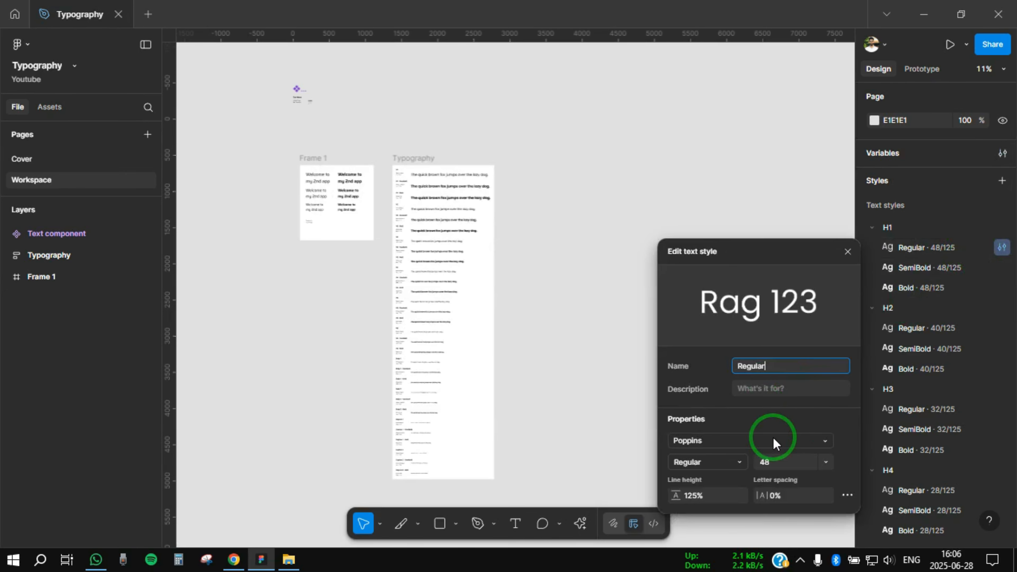
click(823, 438)
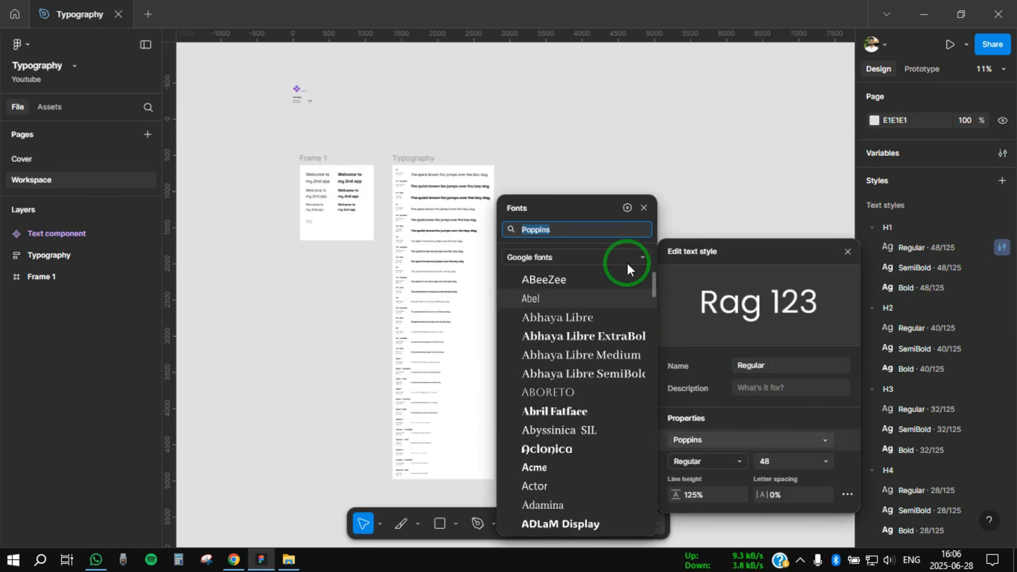
click(627, 207)
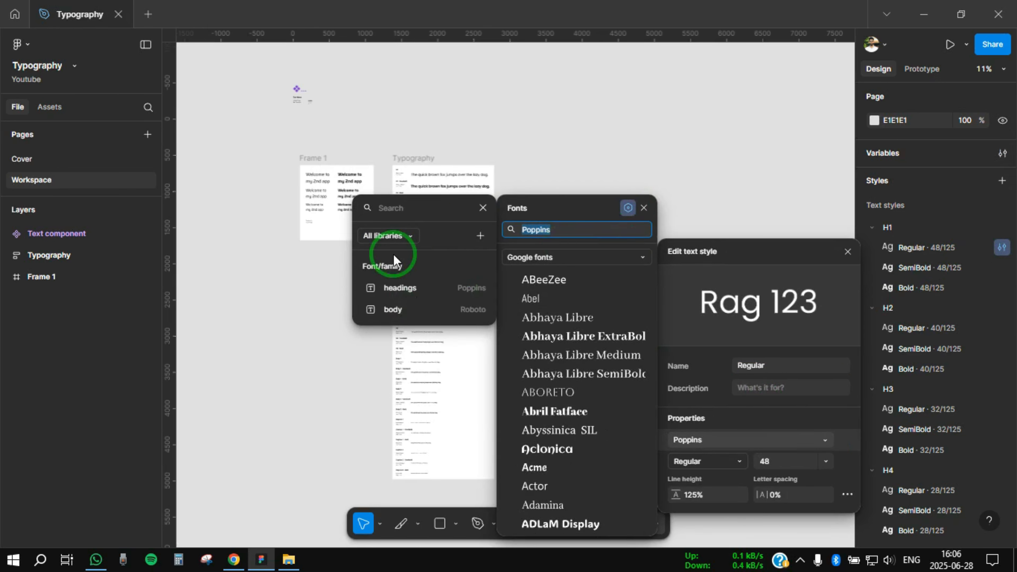
click(464, 286)
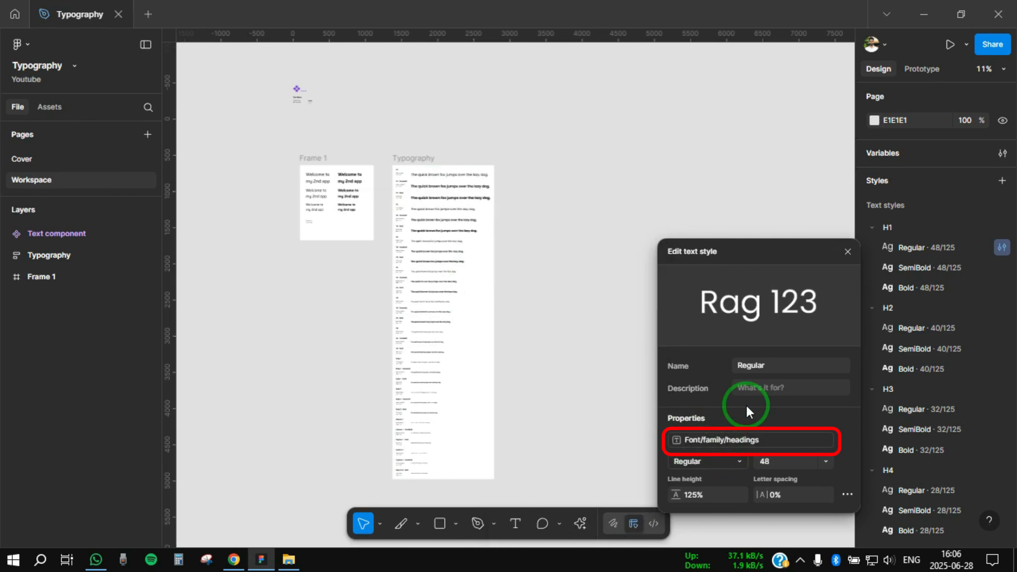
click(847, 251)
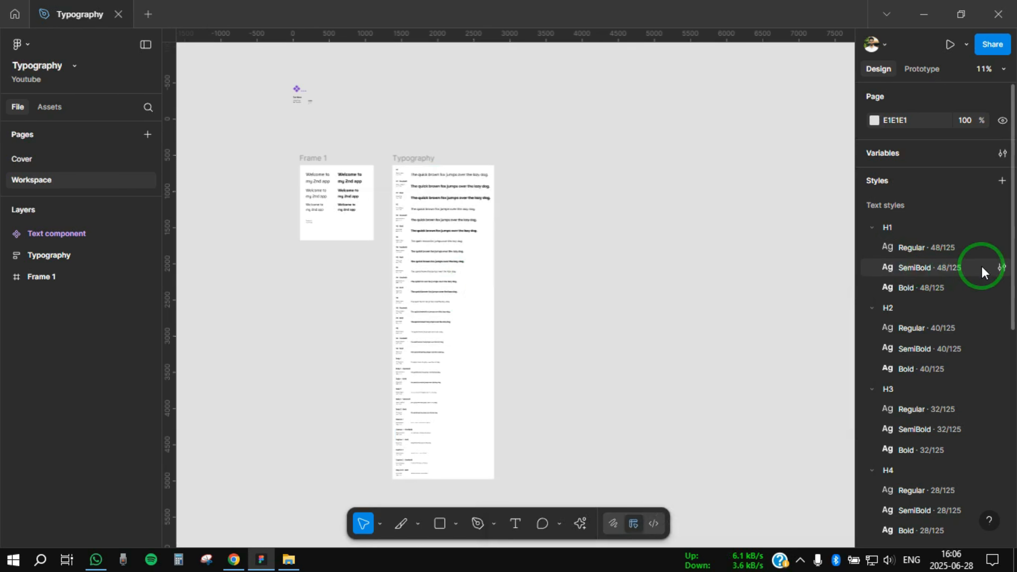
Link the font family of the H1 SemiBold text style to the headings variable.
click(993, 272)
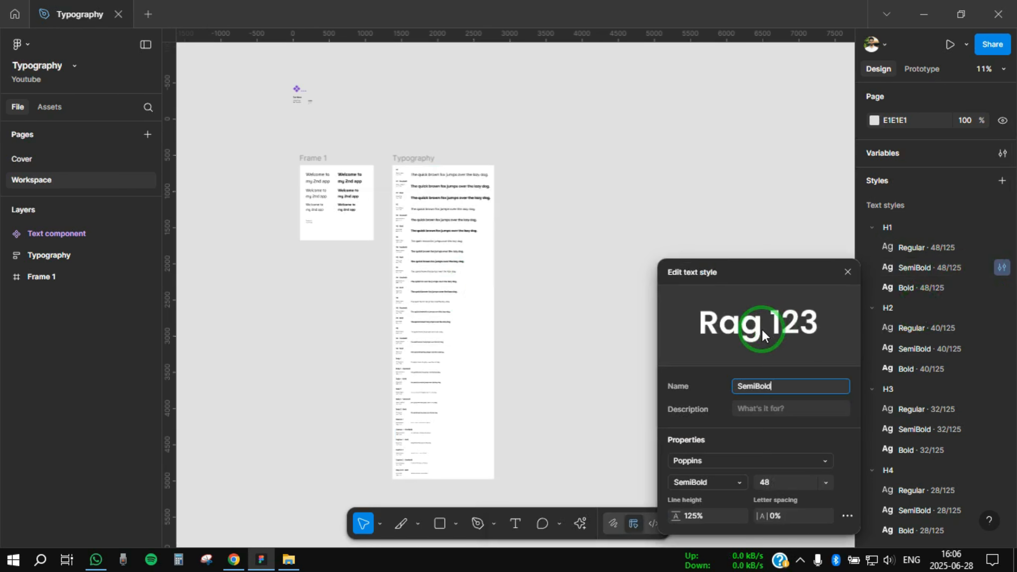
click(782, 455)
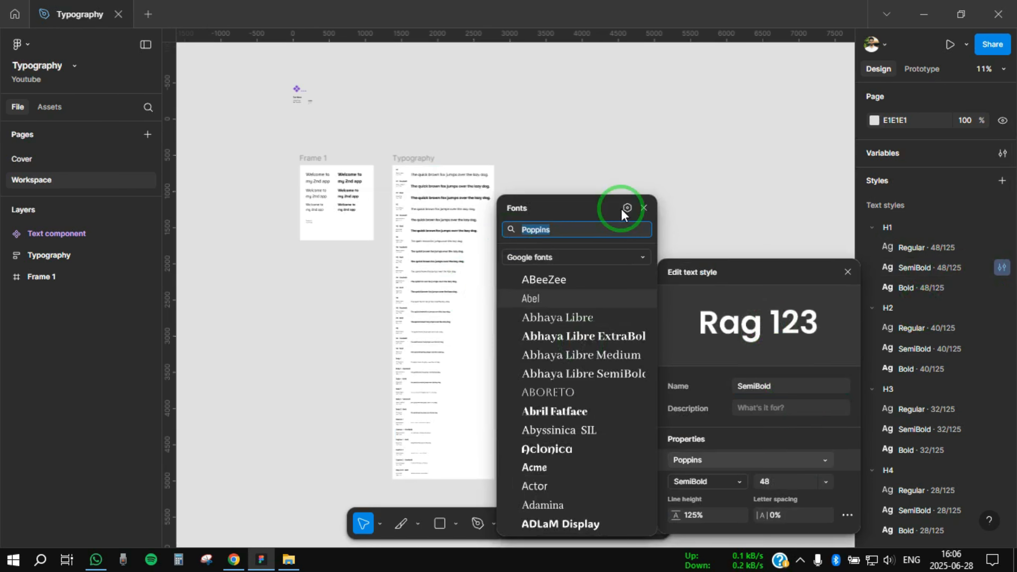
click(629, 208)
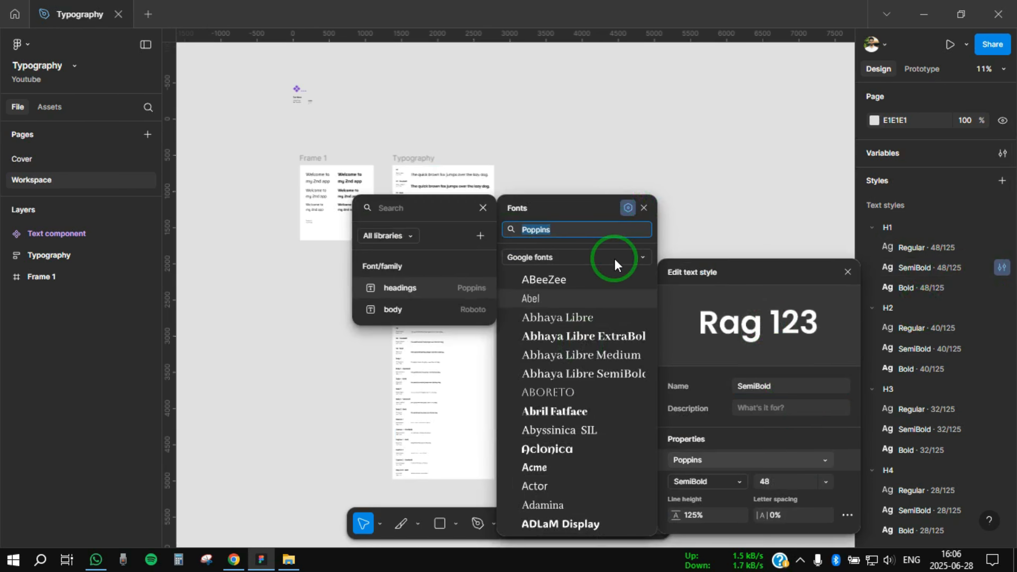
click(456, 287)
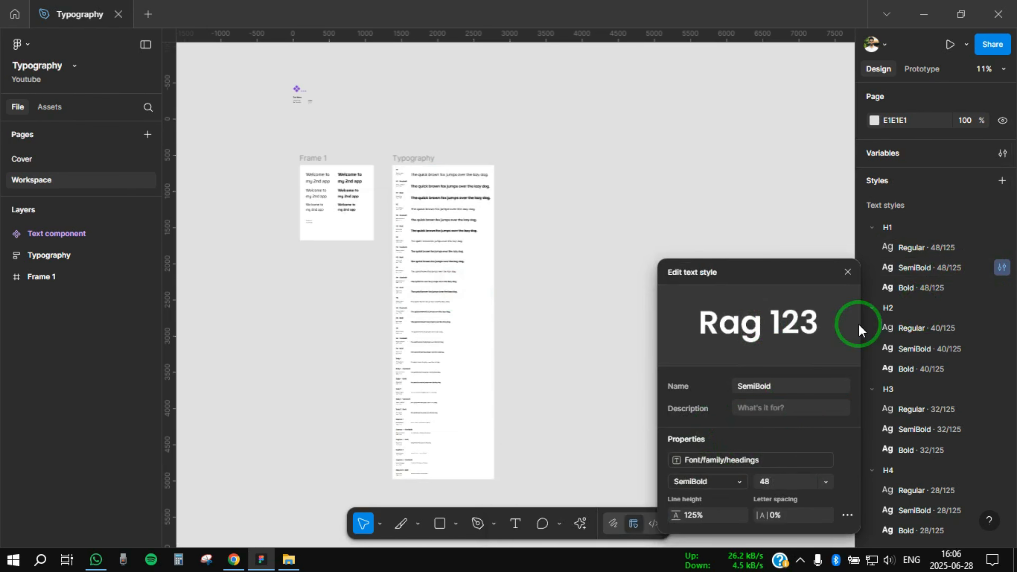
click(847, 272)
Link the font family of the Body1 Regular text style to the body variable.
scroll(950, 332, down, 5)
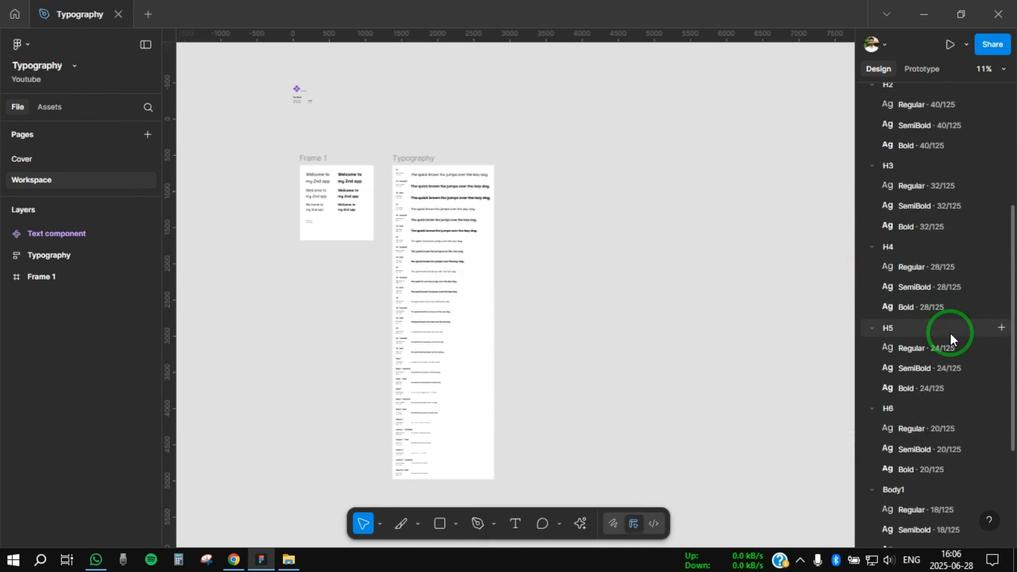
scroll(943, 353, down, 3)
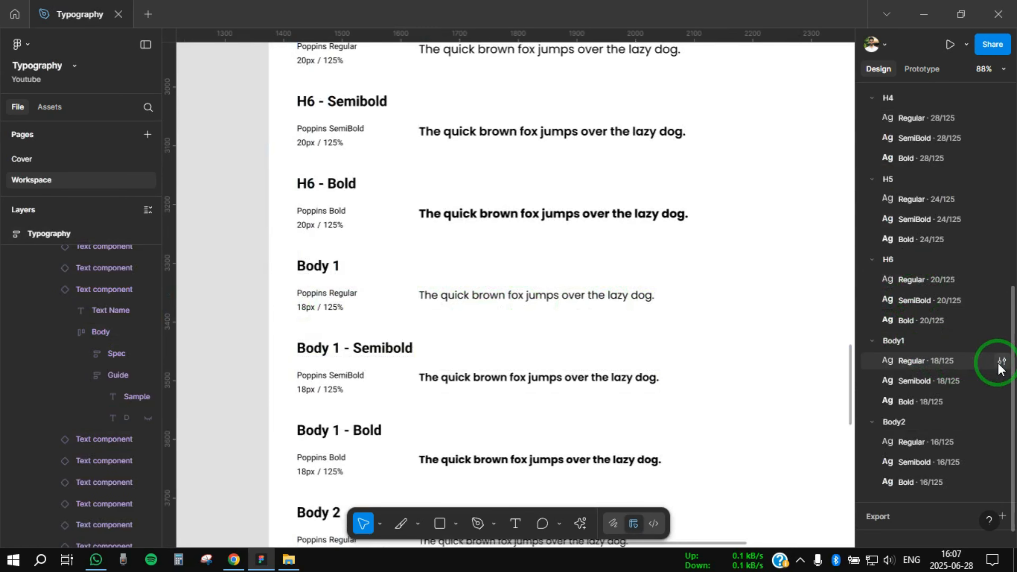
click(1001, 362)
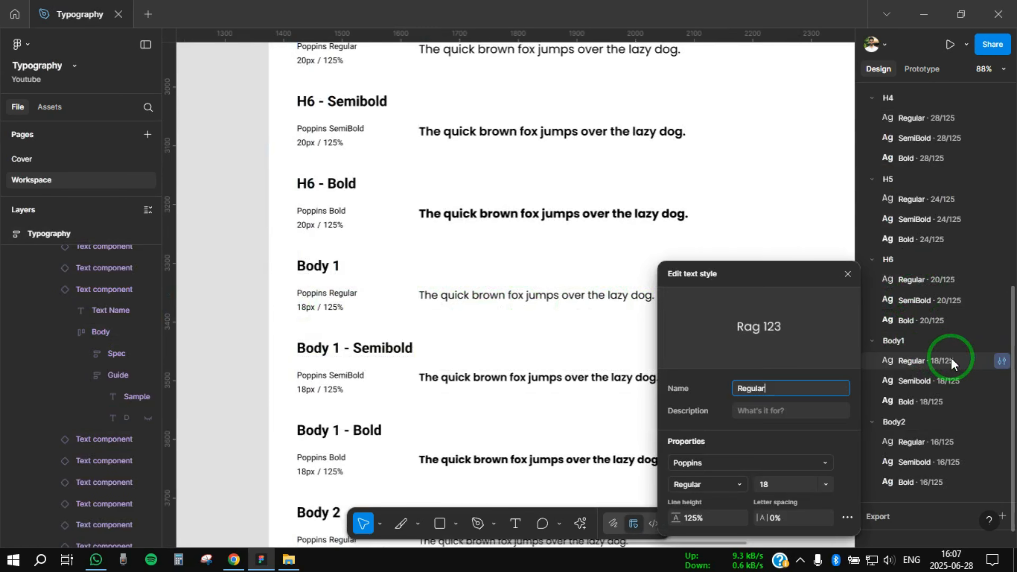
click(739, 462)
click(627, 208)
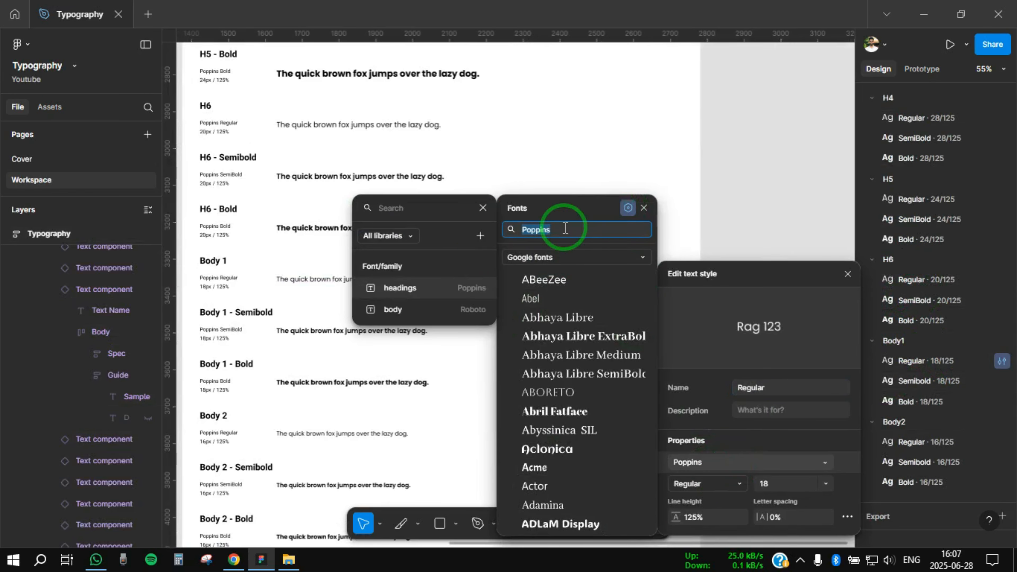
click(392, 312)
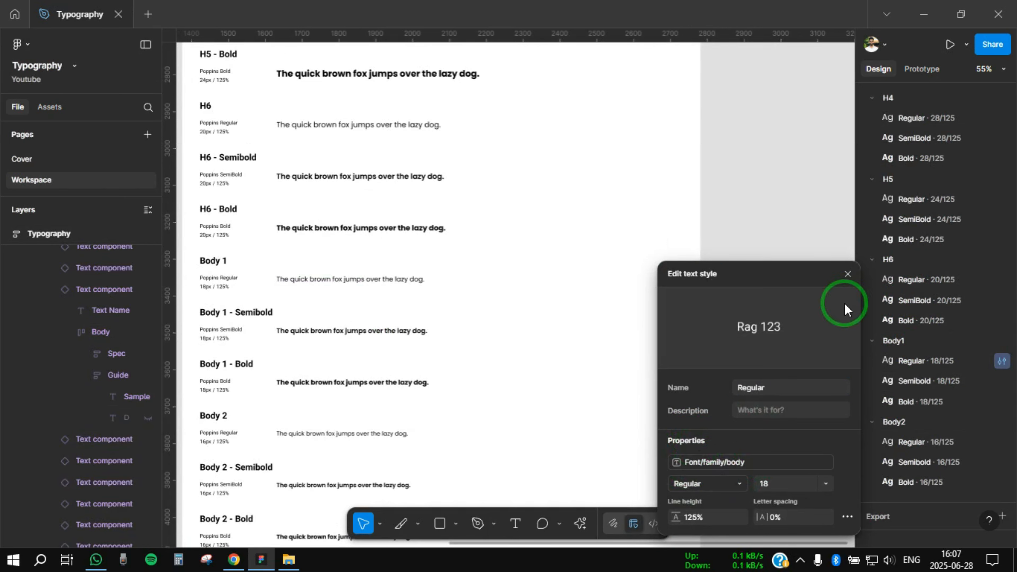
click(846, 274)
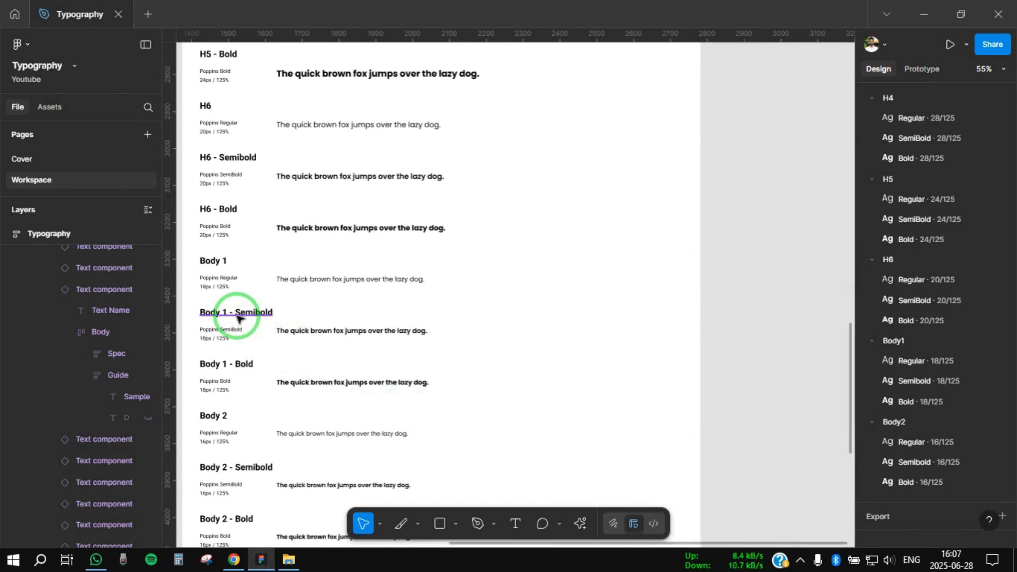
Apply the Body1 Regular text style to the sample sentence of the Body 1 row and check it close up.
scroll(237, 318, up, 5)
click(367, 273)
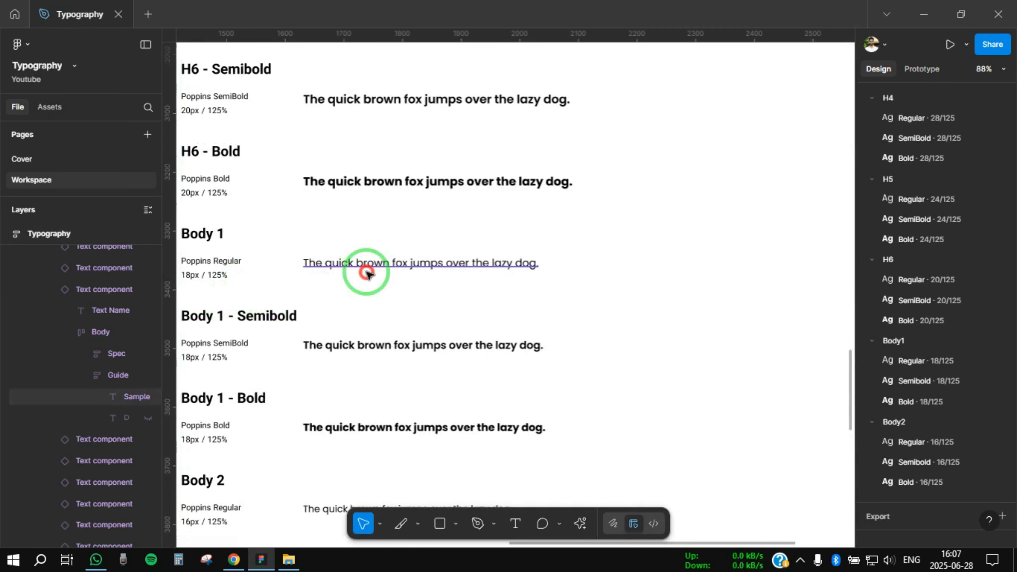
scroll(707, 326, down, 2)
click(1000, 258)
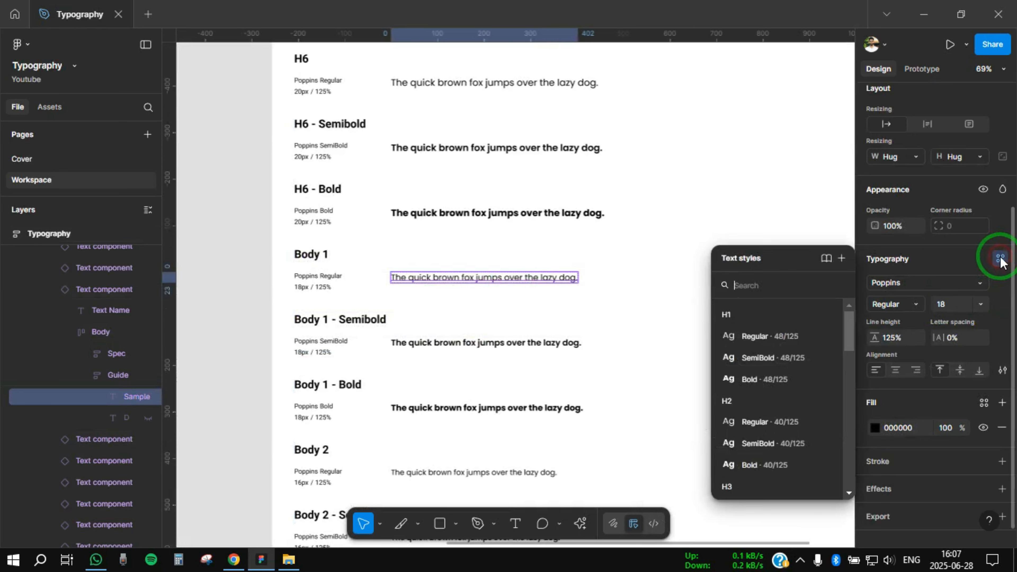
scroll(813, 391, down, 10)
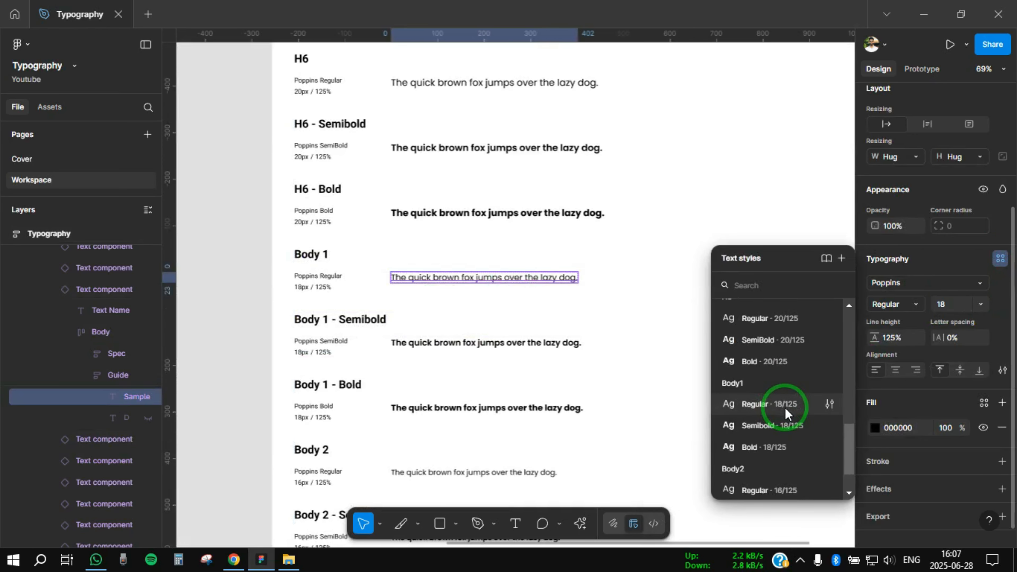
click(785, 409)
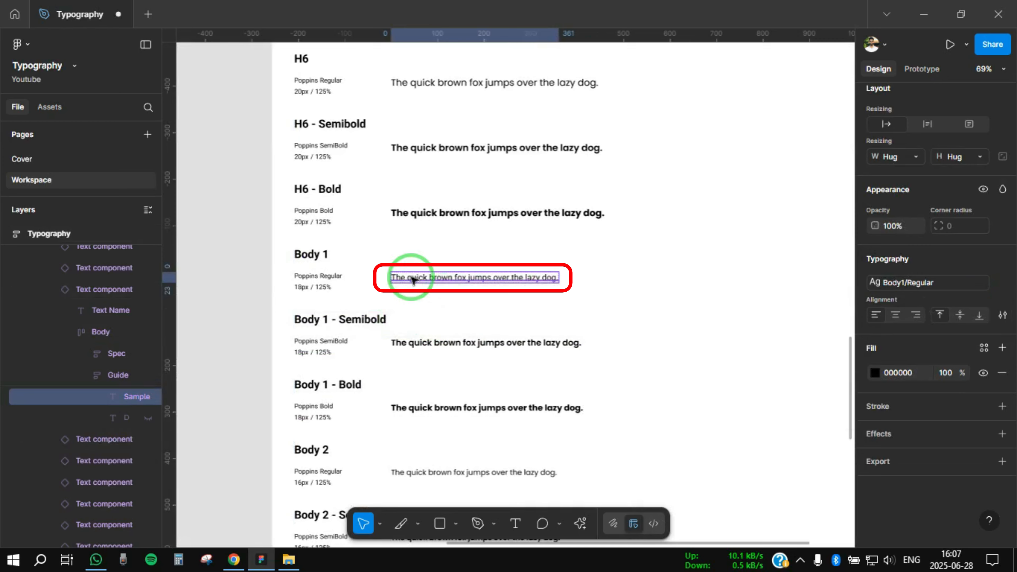
scroll(518, 268, up, 4)
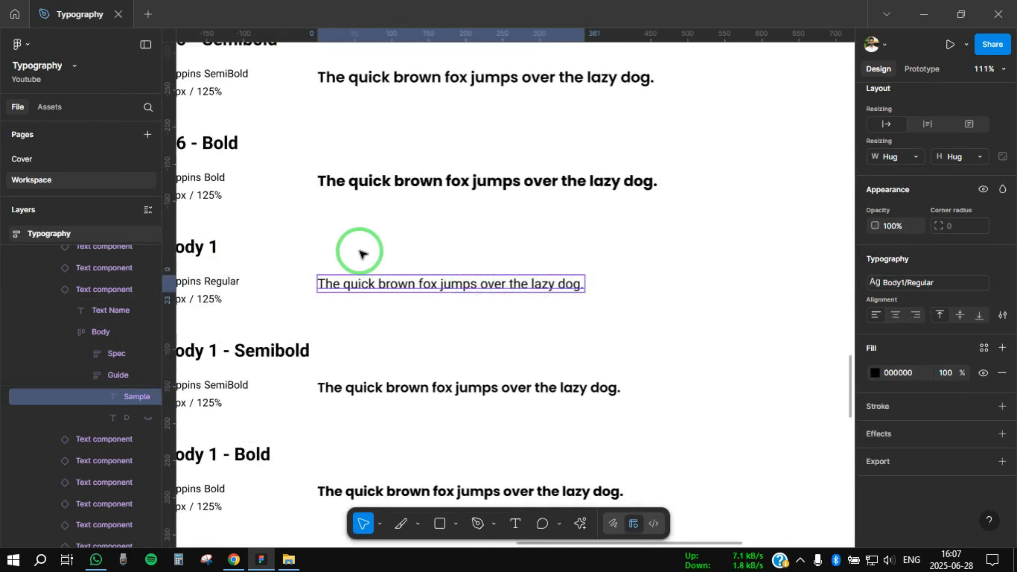
Apply the H1 Regular and H1 SemiBold text styles to the sample sentences in their matching rows of the Typography frame.
scroll(362, 253, down, 3)
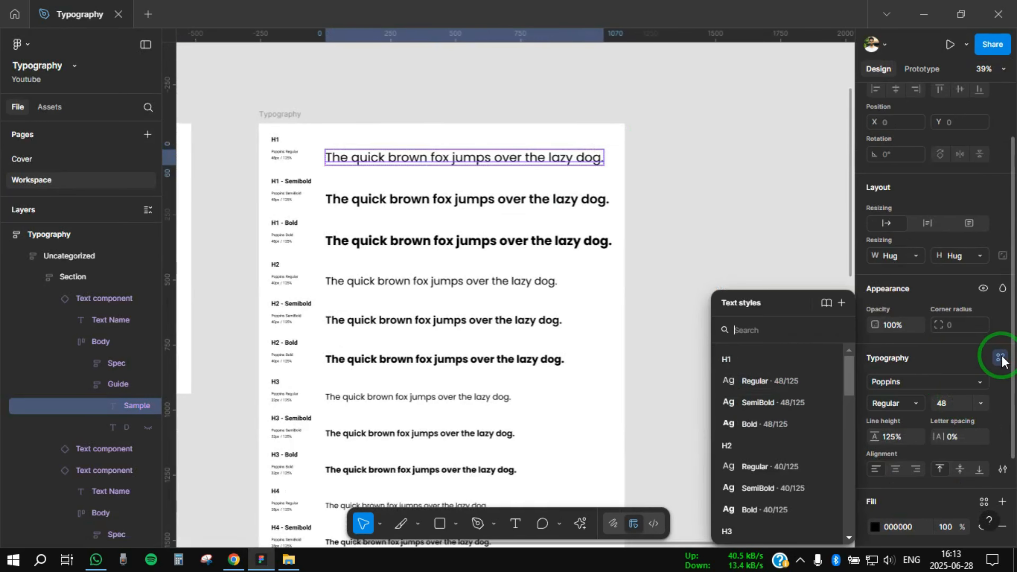
click(1000, 357)
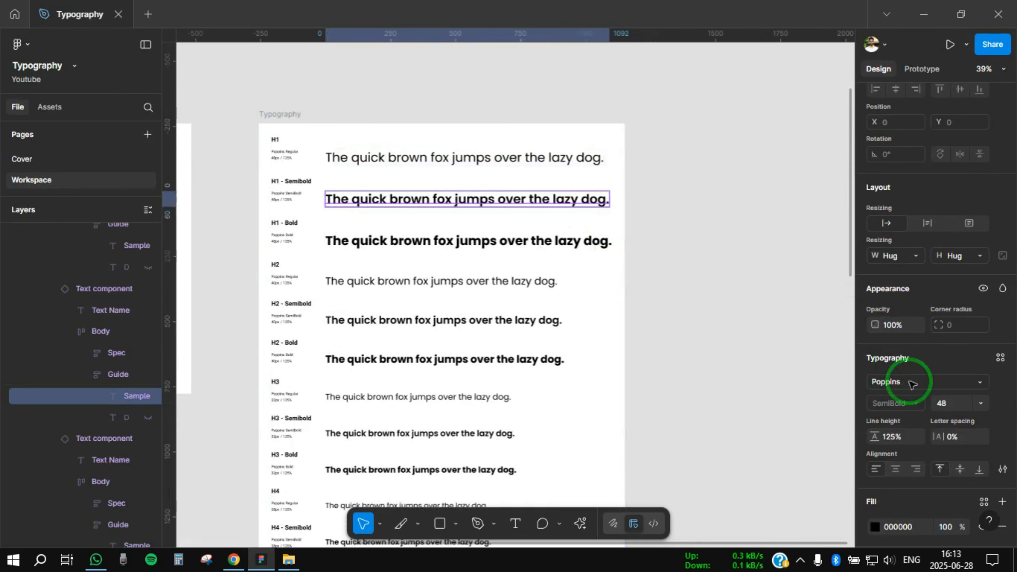
click(1000, 357)
click(789, 402)
Apply the H2 Regular, SemiBold and Bold text styles to the three matching H2 sample sentences.
ctrl+click(536, 281)
click(1000, 357)
click(788, 465)
ctrl+click(536, 320)
click(999, 357)
click(789, 487)
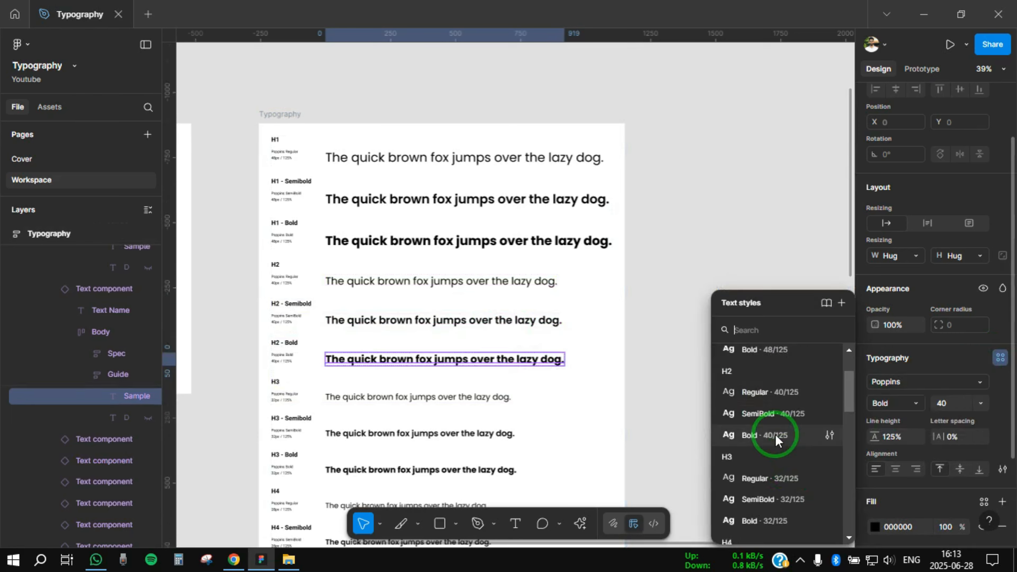
click(775, 436)
Apply the H3 Regular, SemiBold and Bold text styles to the three matching H3 sample sentences.
ctrl+click(497, 397)
scroll(711, 403, down, 1)
click(999, 357)
click(775, 478)
ctrl+click(478, 368)
click(1000, 357)
click(775, 500)
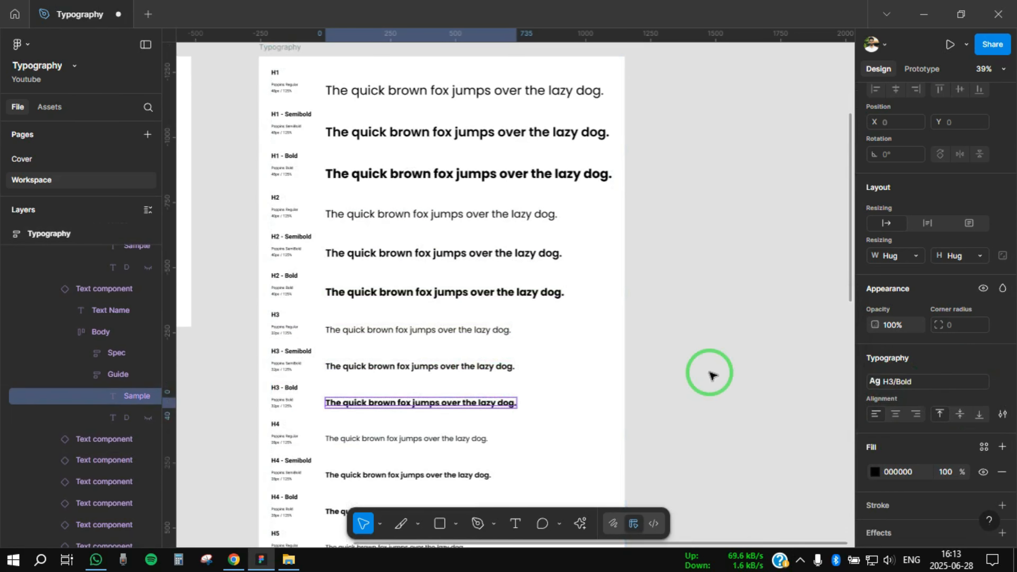
Apply the H4 Regular, SemiBold and Bold text styles to the three matching H4 sample sentences.
scroll(710, 374, down, 1)
ctrl+click(472, 371)
click(1000, 357)
click(779, 441)
ctrl+click(474, 408)
click(999, 357)
click(779, 352)
ctrl+click(476, 445)
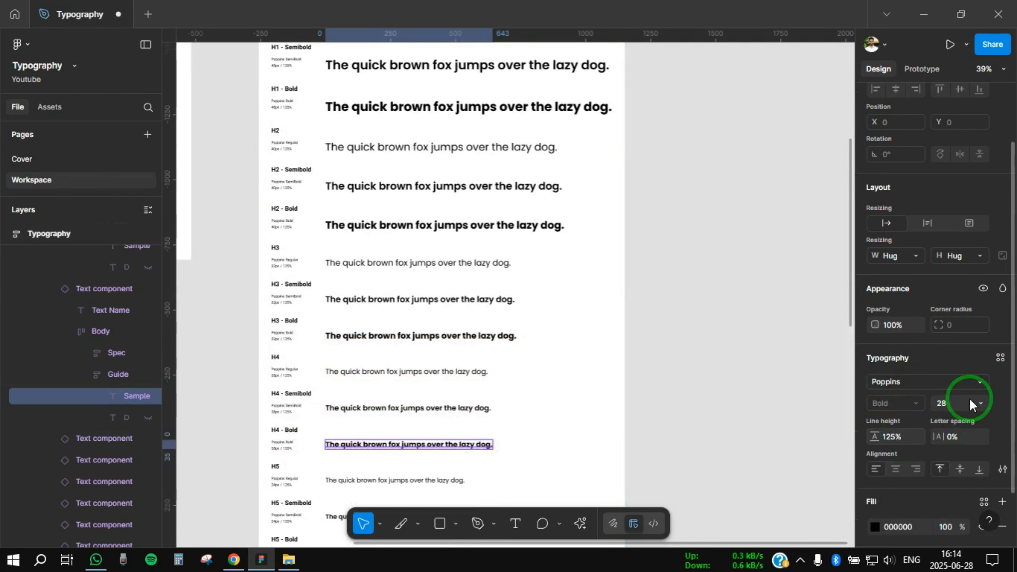
click(999, 357)
click(777, 454)
Apply the H5 Regular, SemiBold and Bold text styles to the three matching H5 sample sentences.
scroll(719, 430, down, 4)
ctrl+click(456, 280)
click(1000, 356)
ctrl+click(456, 316)
click(999, 357)
ctrl+click(456, 353)
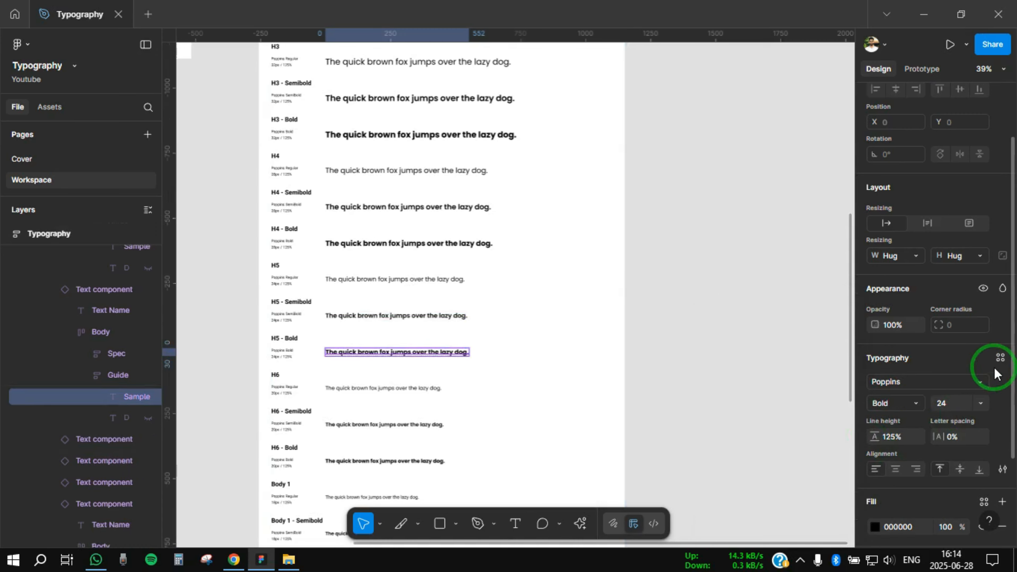
click(999, 356)
Apply the H6 Regular, SemiBold and Bold text styles to the three matching H6 sample sentences.
scroll(710, 392, down, 2)
ctrl+click(417, 254)
click(999, 357)
ctrl+click(414, 291)
click(999, 357)
ctrl+click(418, 327)
click(999, 357)
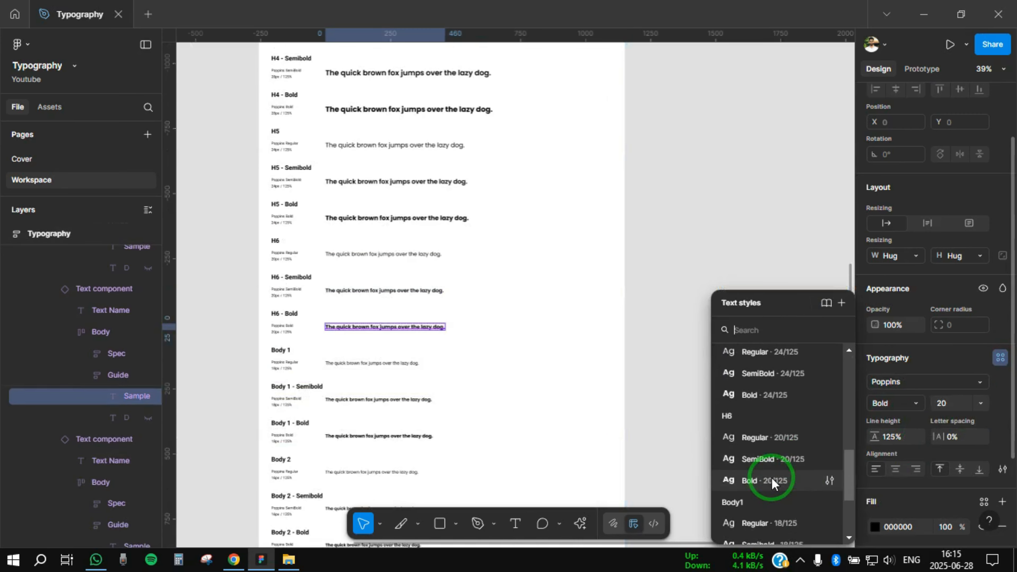
click(771, 480)
Apply the Body1 Semibold and Bold text styles to the matching Body 1 sample sentences.
ctrl+click(392, 319)
ctrl+click(397, 364)
click(999, 357)
click(779, 468)
ctrl+click(396, 411)
Apply the Body2 Regular, Semibold and Bold text styles to the three matching Body 2 sample sentences.
ctrl+click(388, 322)
click(999, 358)
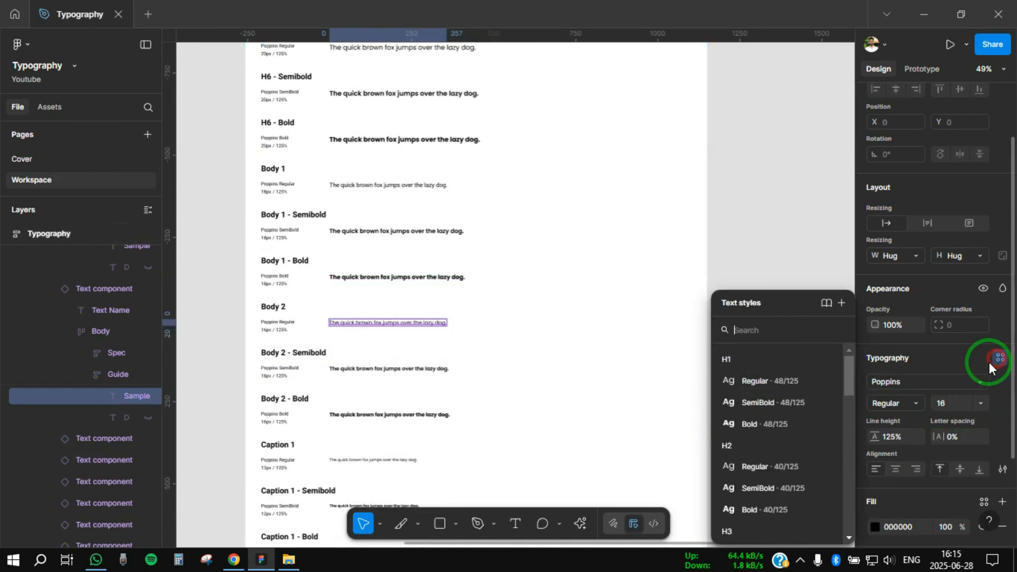
click(773, 485)
ctrl+click(400, 369)
click(1001, 358)
click(777, 506)
ctrl+click(436, 416)
scroll(440, 419, down, 3)
click(998, 358)
click(774, 528)
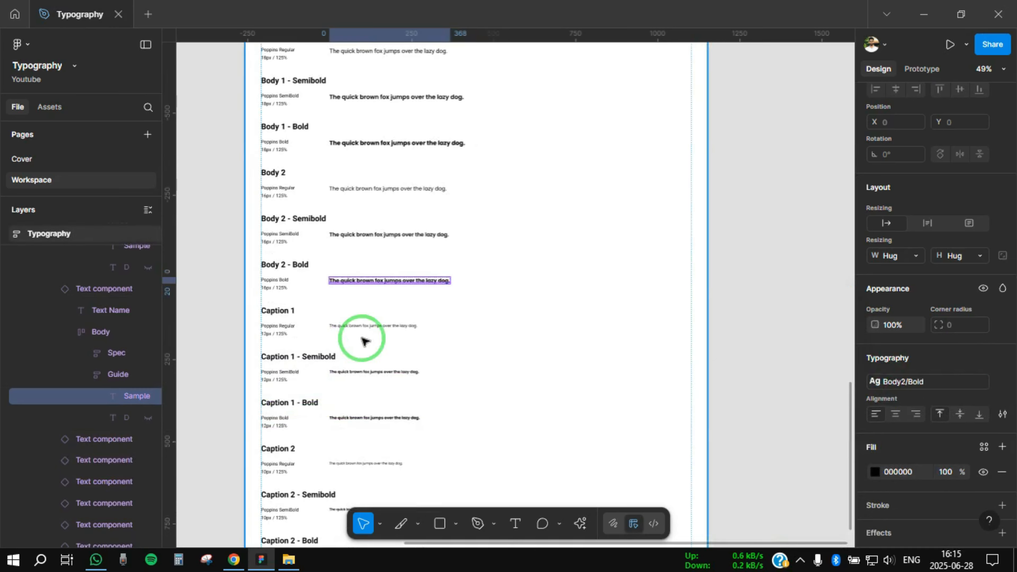
Deselect the sample text and open the H1 SemiBold and H1 Bold text styles for editing.
click(762, 227)
scroll(722, 401, up, 5)
scroll(722, 402, down, 3)
click(1001, 267)
click(1002, 288)
Link the font family of the H2 Regular, SemiBold and Bold text styles to the headings variable.
click(1001, 328)
click(750, 463)
click(628, 207)
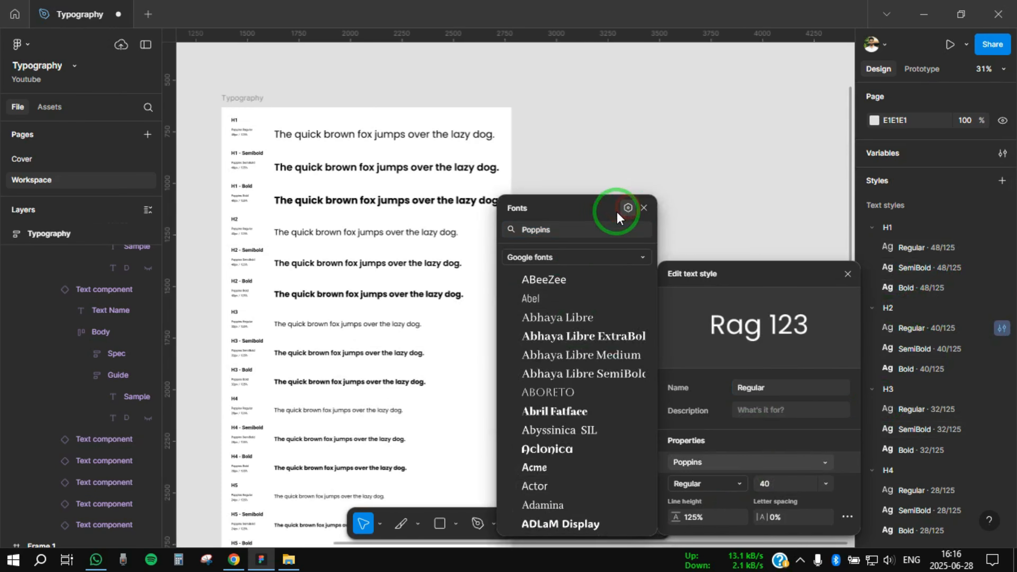
click(1002, 349)
click(716, 460)
click(628, 208)
click(1002, 369)
click(717, 463)
click(627, 208)
Link the font family of the H3 Regular, SemiBold and Bold text styles to the headings variable.
click(1002, 409)
click(697, 462)
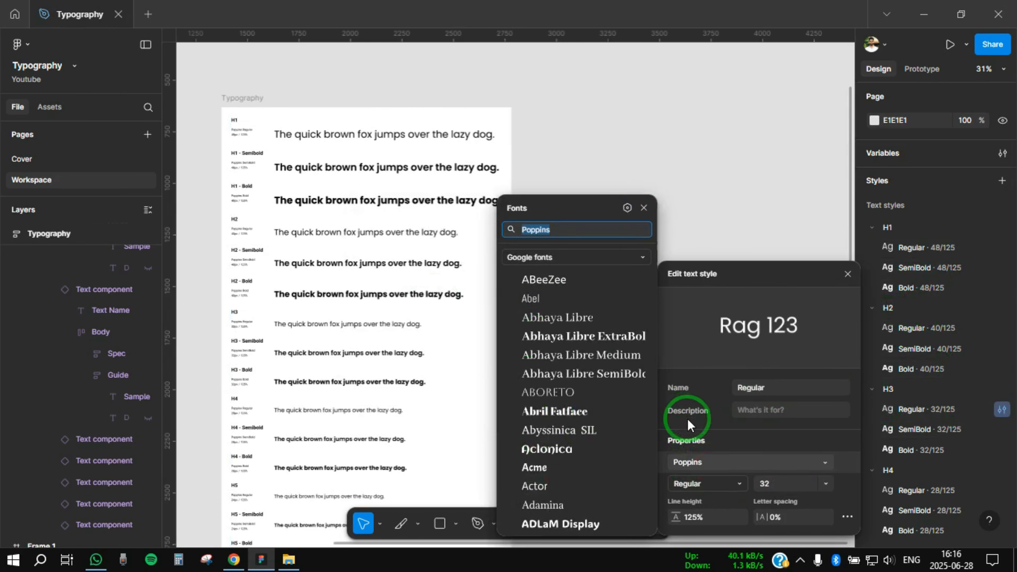
click(628, 208)
click(431, 288)
click(1002, 430)
click(716, 462)
click(628, 207)
click(431, 289)
click(1002, 450)
click(719, 463)
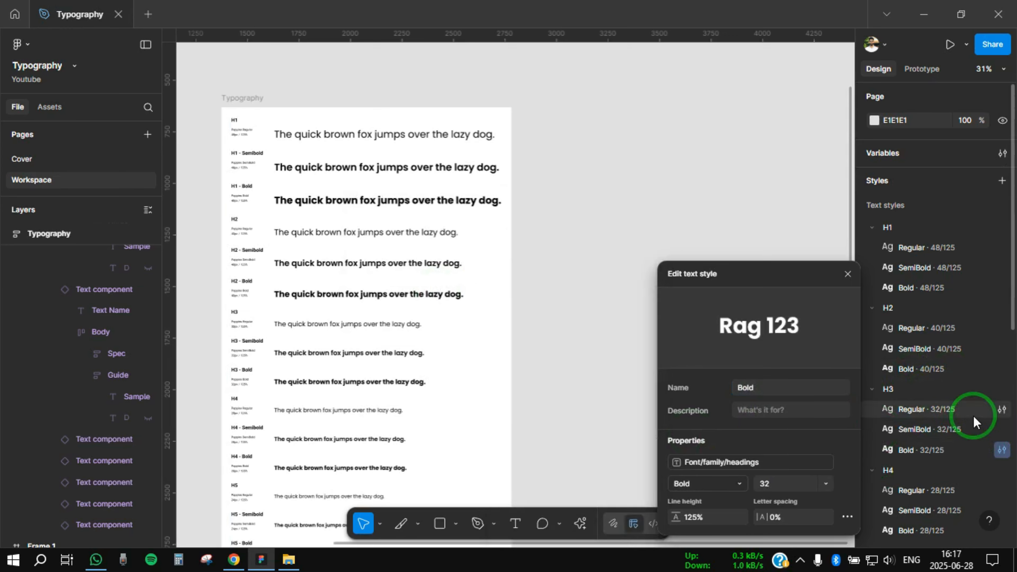
Link the font family of the H4 Regular, SemiBold and Bold text styles to the headings variable.
scroll(973, 417, down, 6)
click(1002, 192)
click(716, 386)
click(628, 208)
click(1001, 213)
click(717, 405)
click(1002, 232)
click(716, 425)
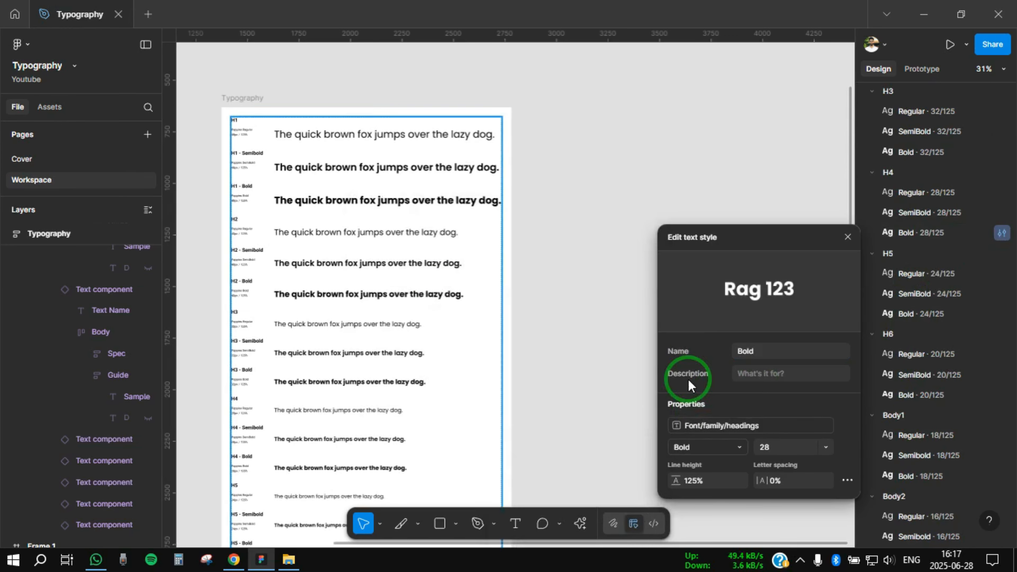
Link the font family of the H5 Regular, SemiBold and Bold text styles to the headings variable.
click(1001, 273)
click(716, 462)
click(628, 207)
click(1001, 293)
click(751, 462)
click(1001, 313)
click(716, 463)
click(443, 286)
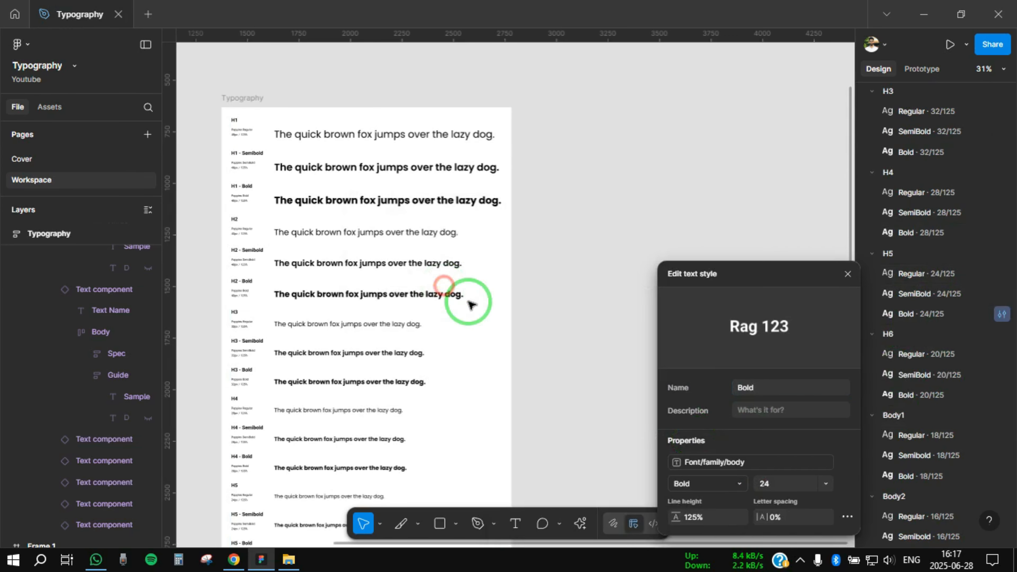
click(751, 462)
Link the font family of the H6 Regular, SemiBold and Bold text styles to the headings variable.
click(1001, 354)
click(717, 462)
click(627, 208)
click(431, 288)
click(1002, 375)
click(716, 462)
click(627, 208)
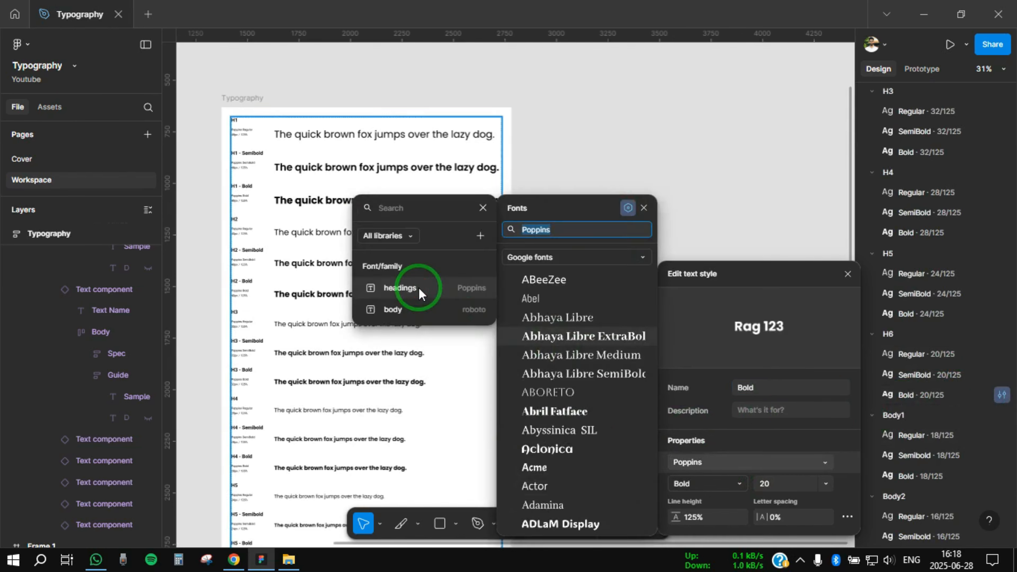
click(419, 289)
Link the font family of the Body1 Regular, Semibold and Bold text styles to the body variable.
click(1002, 435)
click(716, 463)
click(758, 520)
click(1001, 456)
click(716, 463)
click(627, 208)
click(418, 310)
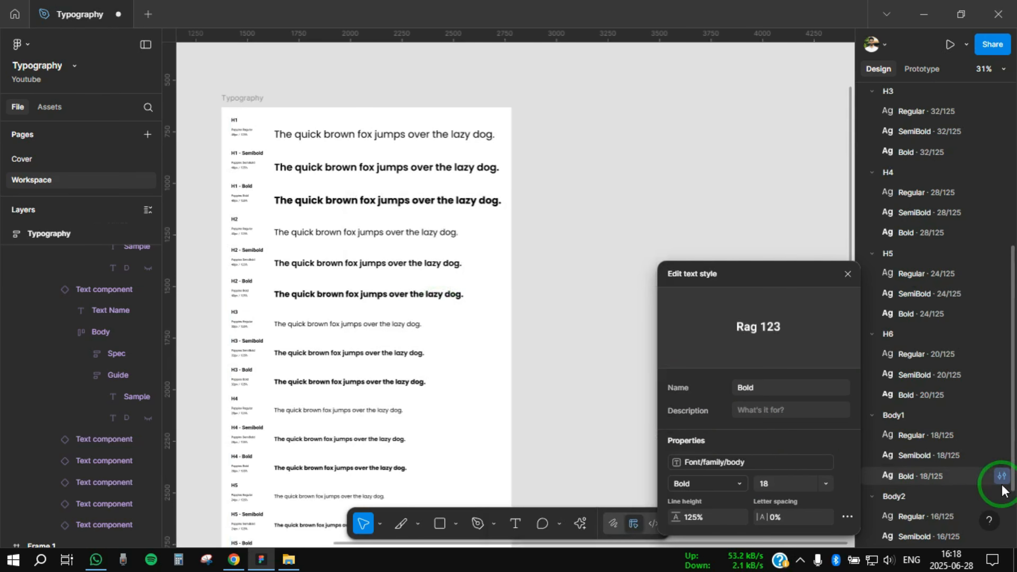
Link the font family of the Body2 Regular, Semibold and Bold text styles to the body variable.
scroll(1002, 489, down, 3)
click(1001, 425)
click(716, 462)
click(627, 207)
click(433, 310)
click(1002, 445)
click(717, 463)
click(628, 208)
drag(660, 254, 743, 246)
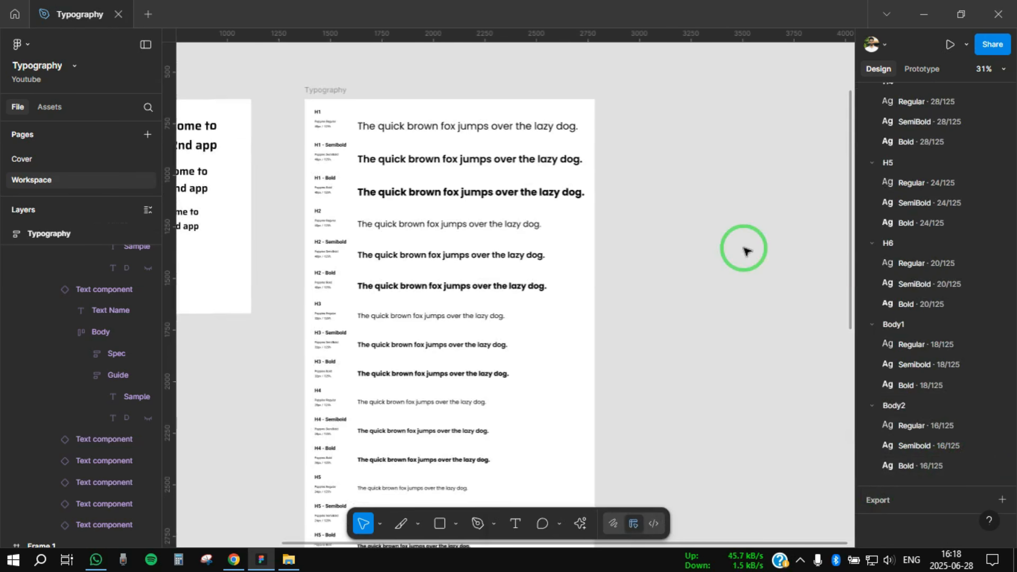
Test the headings font family variable by setting it to roboto, to raleway and back to Poppins.
scroll(932, 208, up, 7)
click(1002, 135)
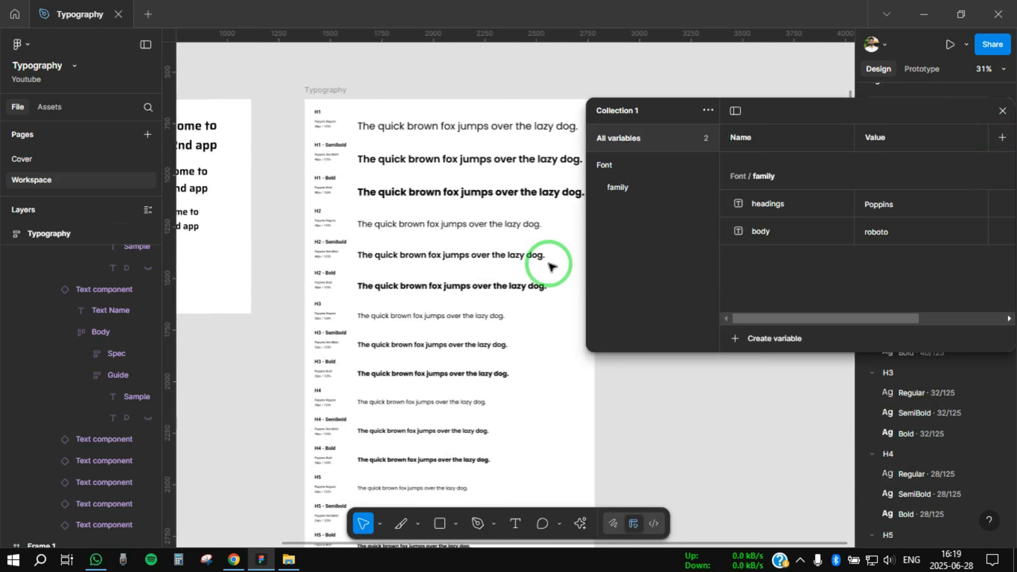
scroll(504, 273, up, 5)
scroll(486, 197, down, 4)
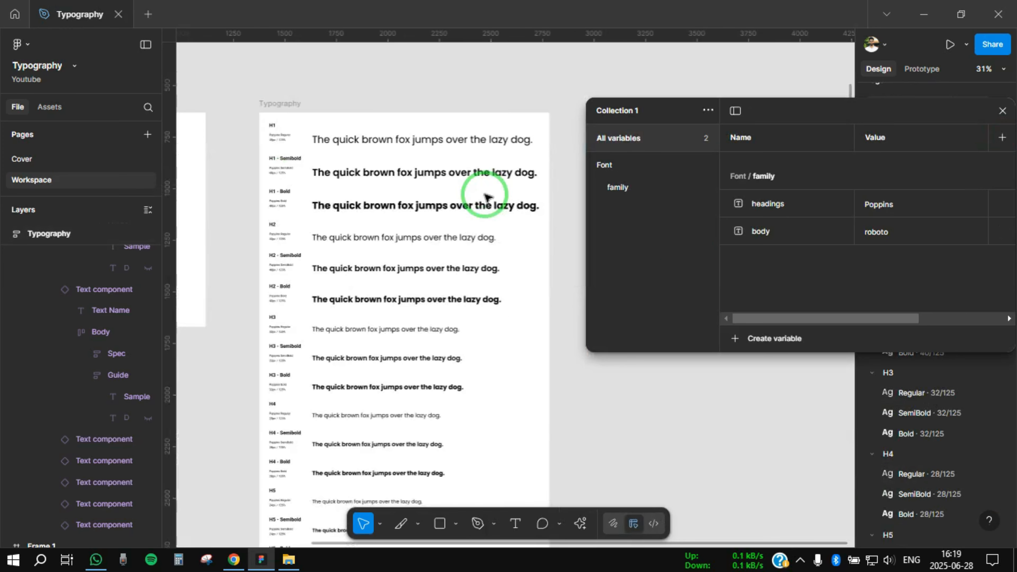
double_click(919, 201)
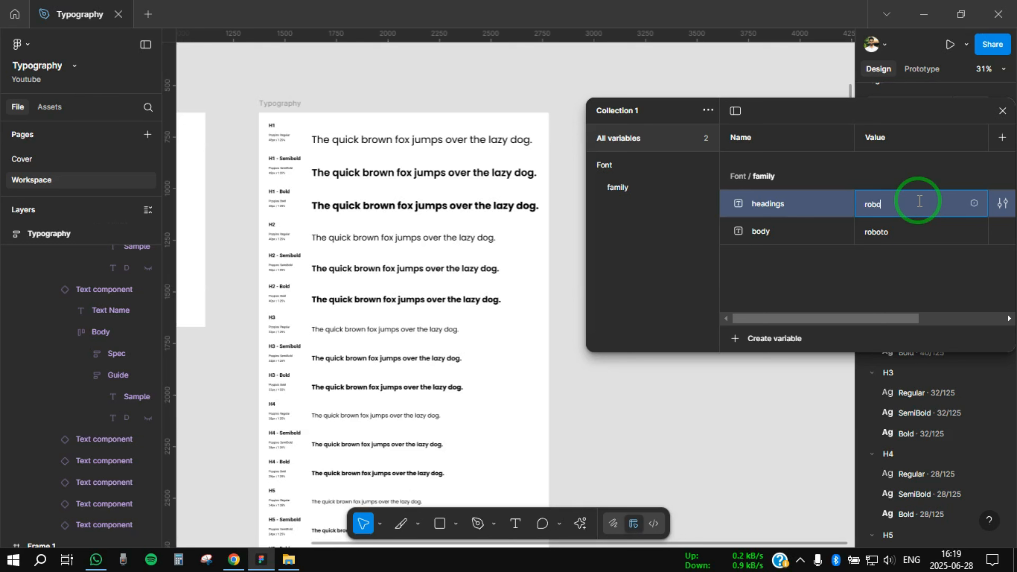
key(Return)
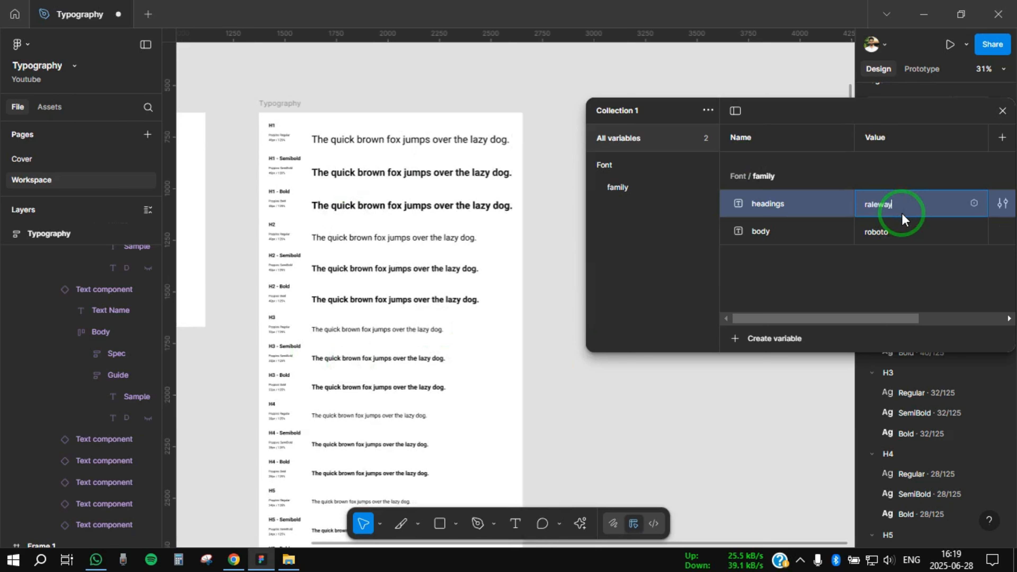
key(Return)
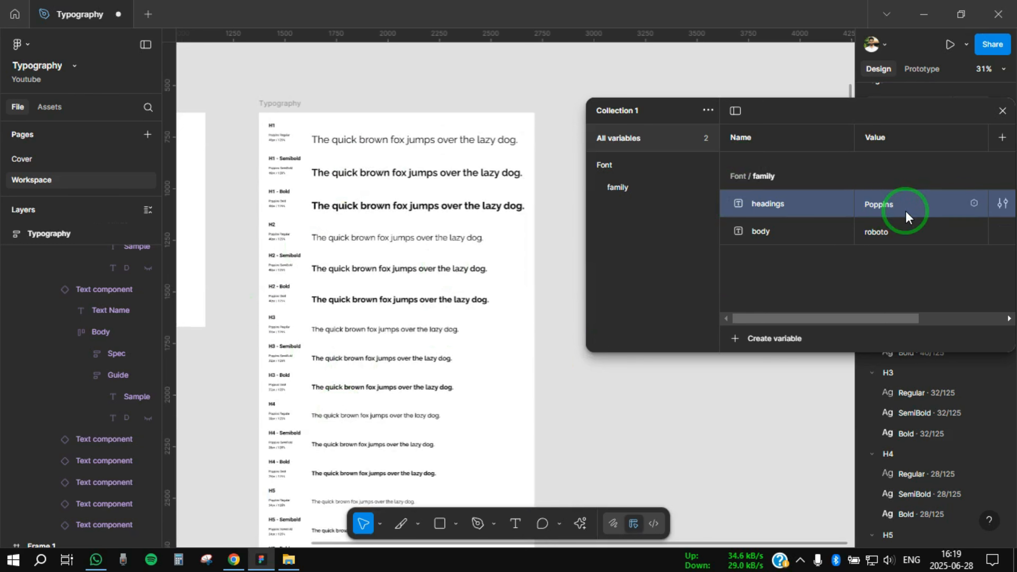
key(Return)
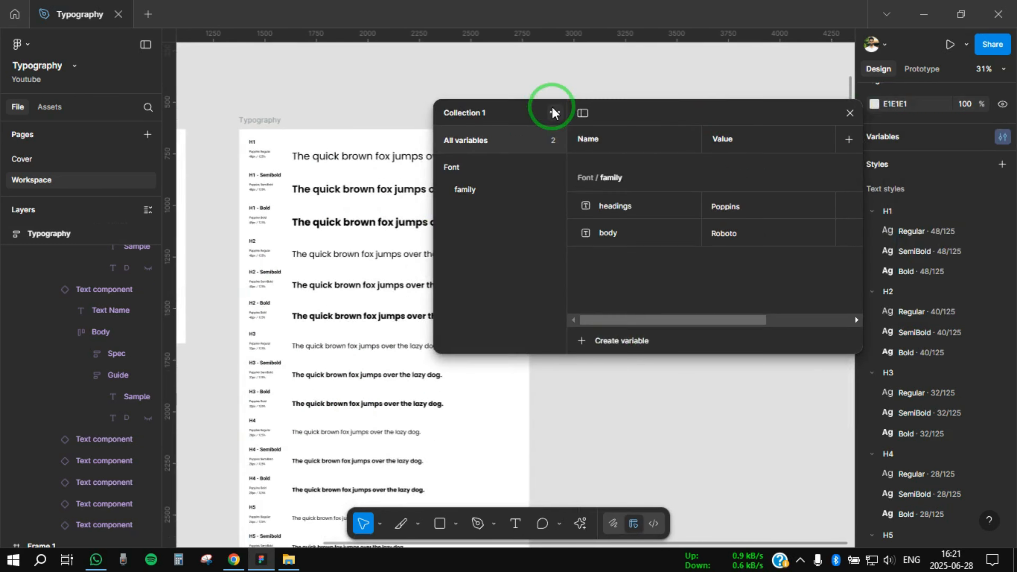
Rename the variable collection Collection 1 as Typography.
click(554, 113)
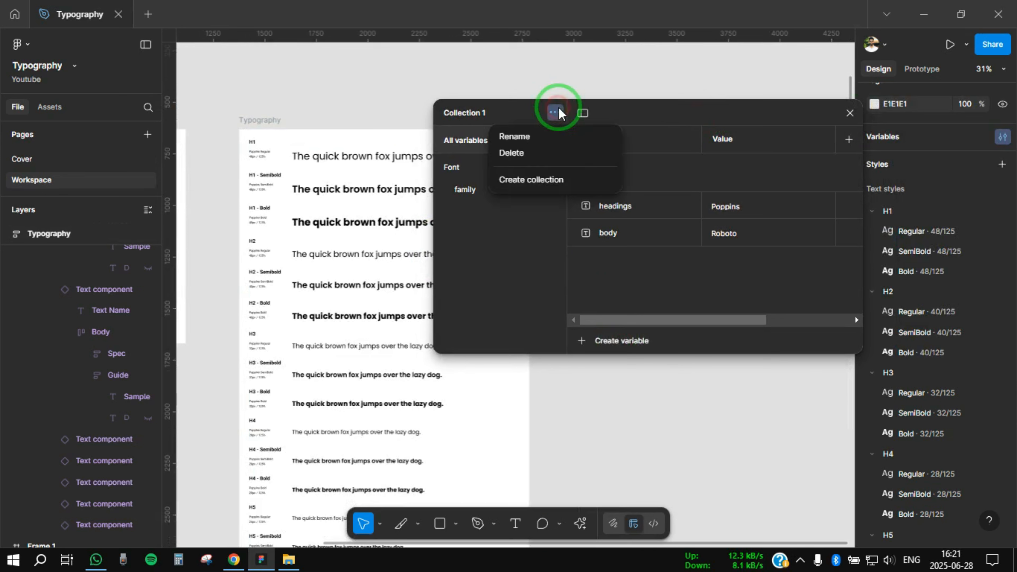
click(564, 133)
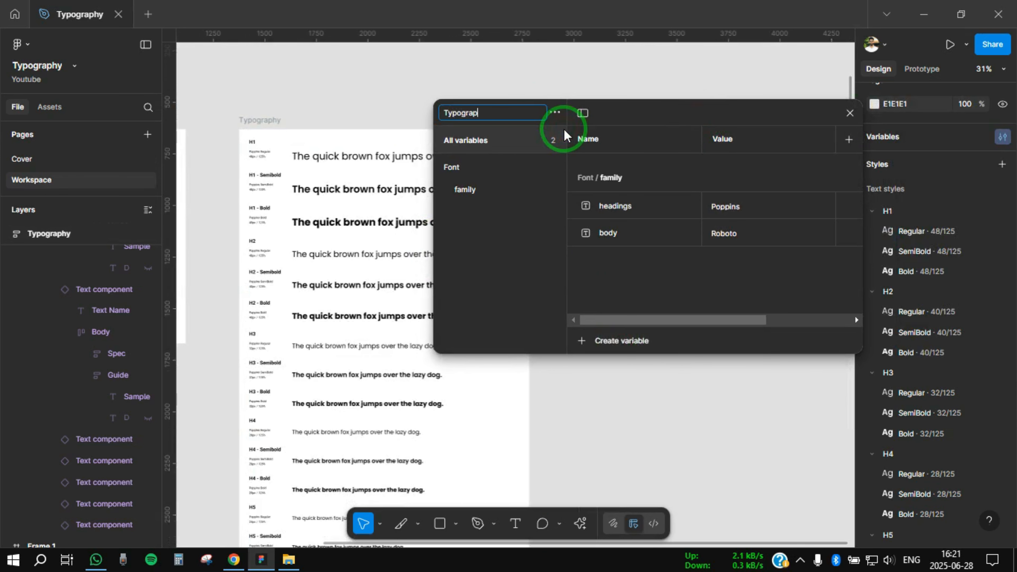
click(591, 263)
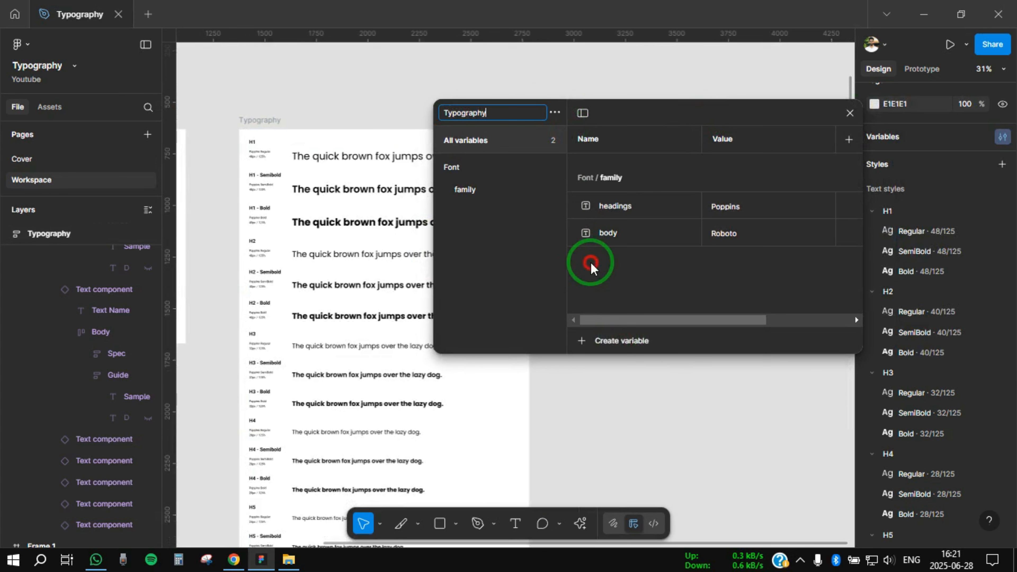
Create a string variable named Font/weight/Regular with the value regular.
click(621, 341)
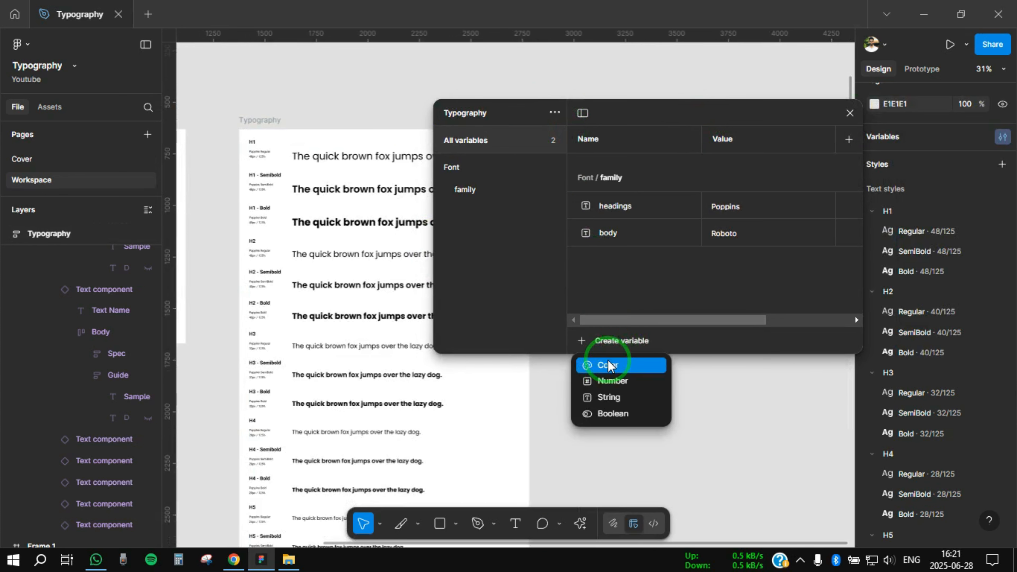
click(625, 398)
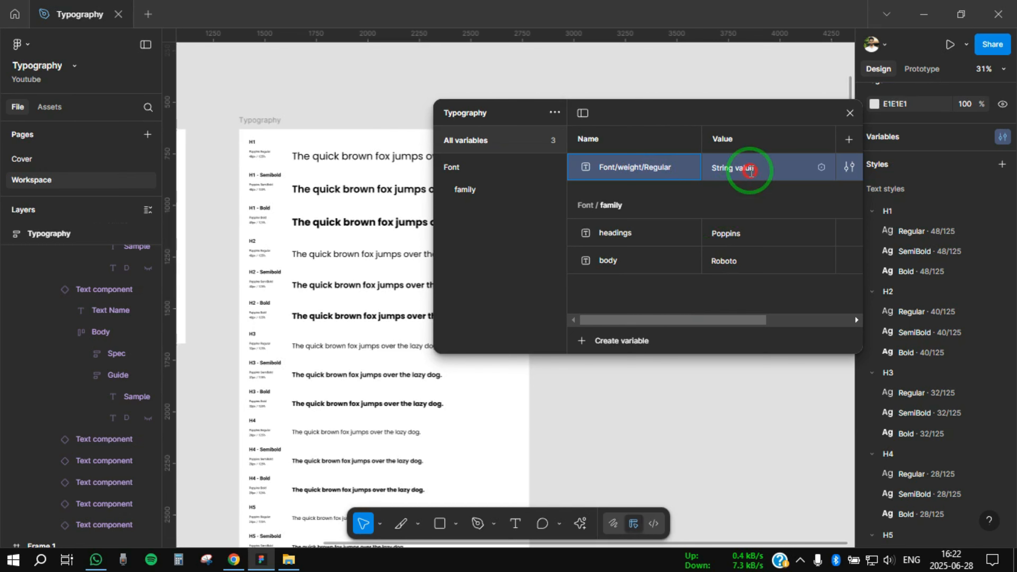
click(751, 168)
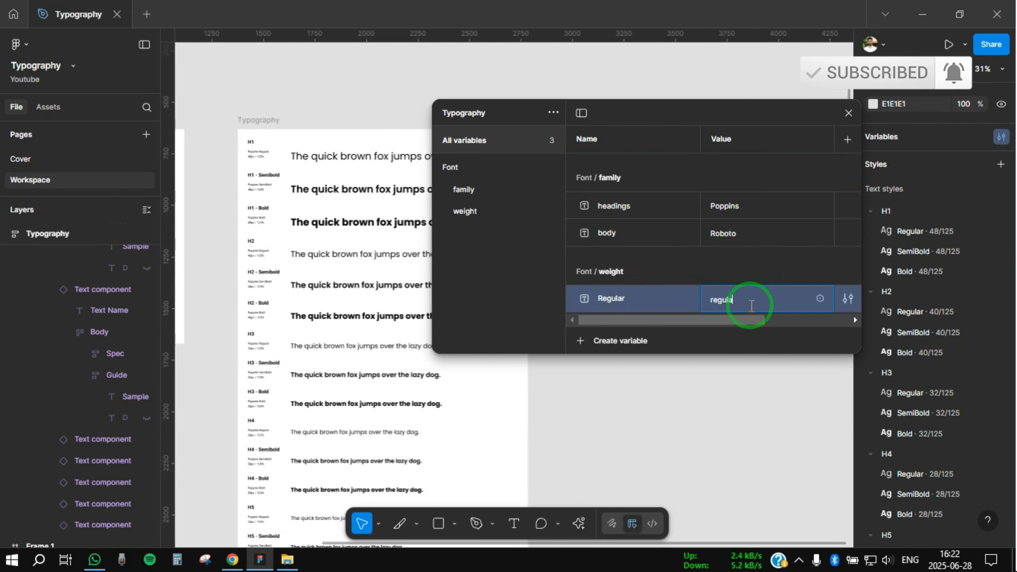
text(regular)
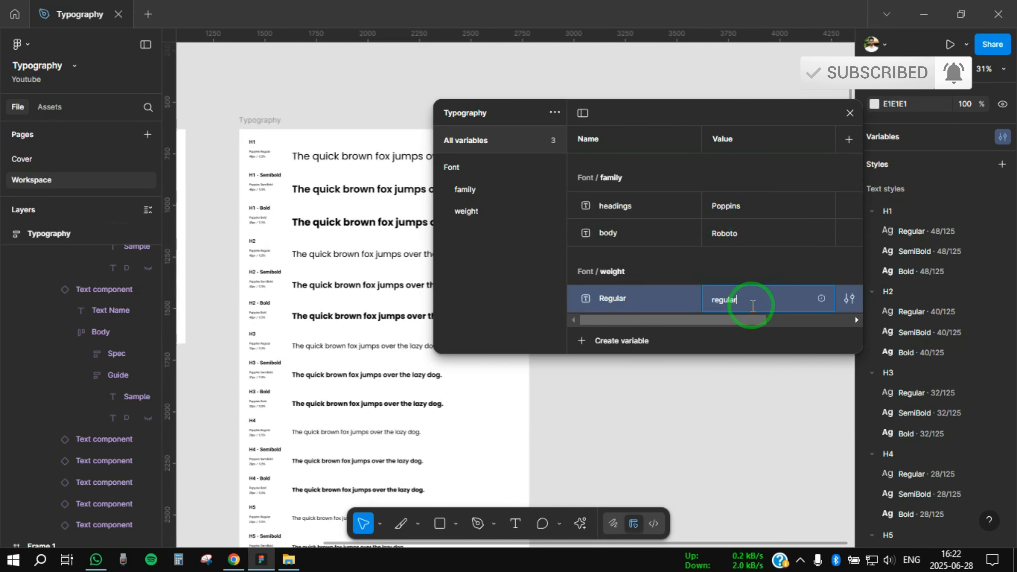
click(630, 301)
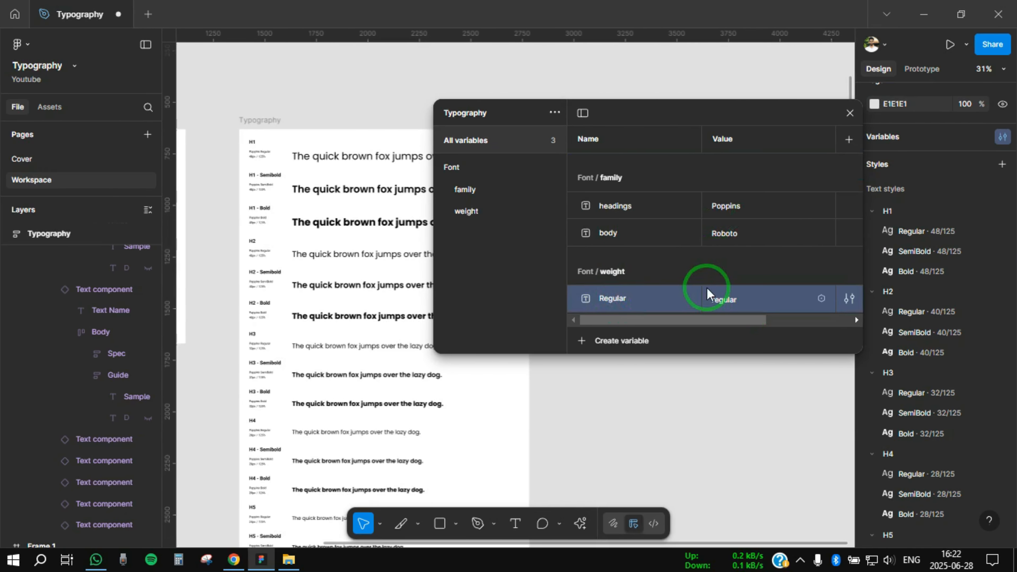
Duplicate the Regular weight variable, rename the copy Semi Bold and set its value to semibold.
drag(681, 352, 679, 448)
click(618, 319)
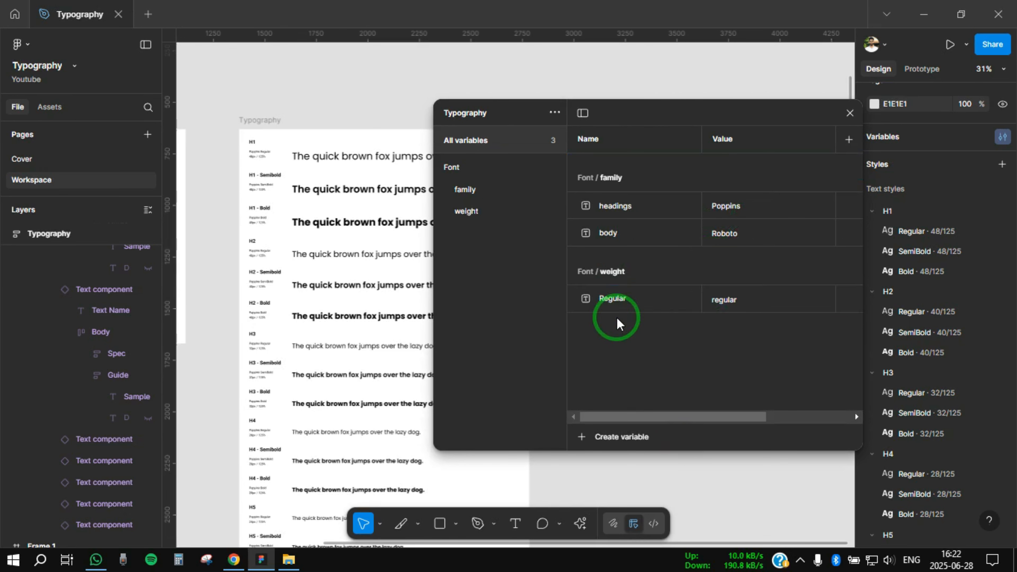
click(618, 303)
right_click(617, 302)
click(691, 354)
double_click(644, 331)
text(Semi)
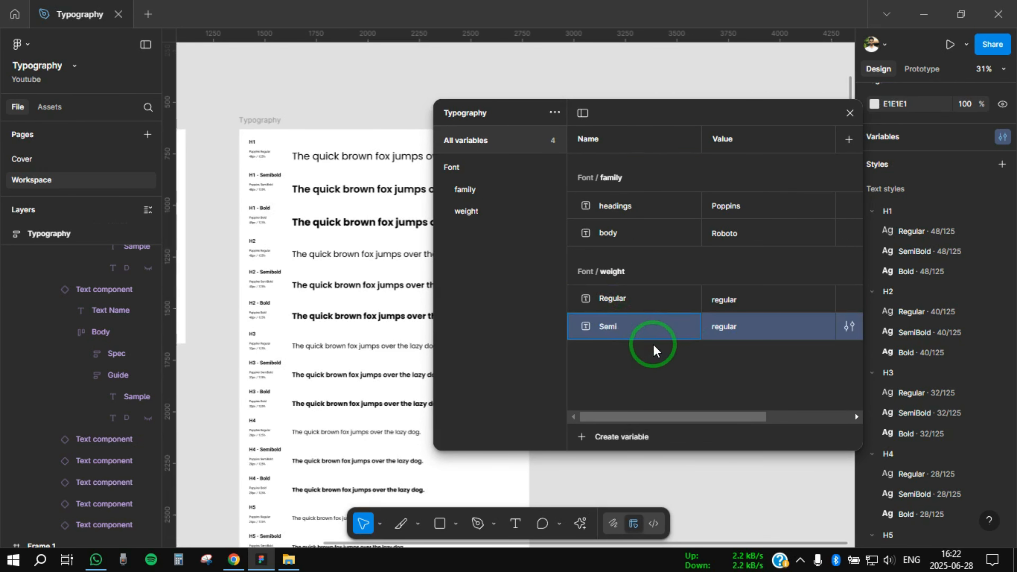
text( Bold)
click(712, 332)
text(semibold)
key(Return)
Duplicate the Semi Bold weight variable, rename the copy Bold and set its value to bold.
right_click(624, 338)
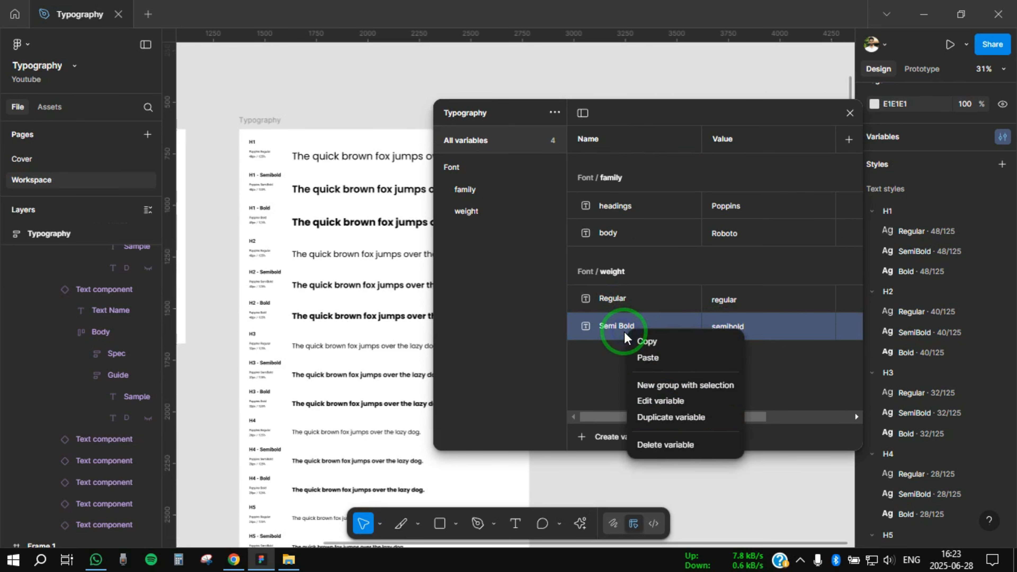
click(670, 417)
double_click(620, 352)
text(Bold)
click(752, 353)
text(bold)
click(706, 400)
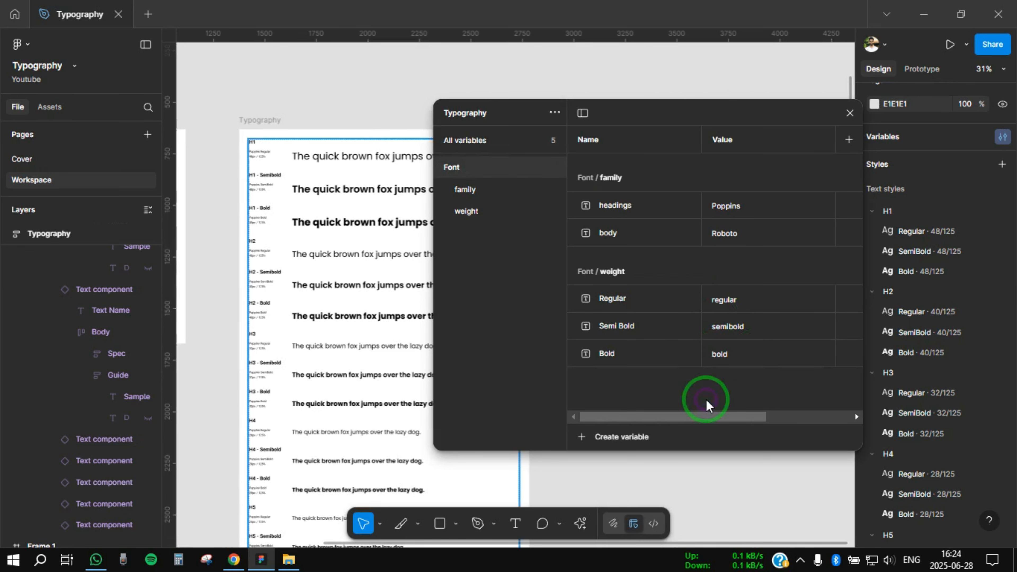
click(523, 212)
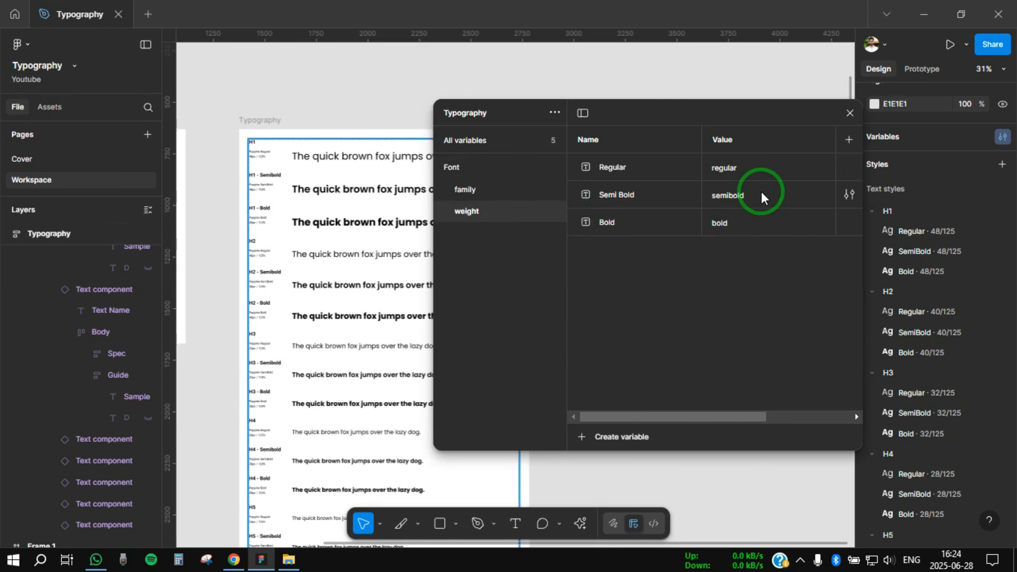
click(850, 113)
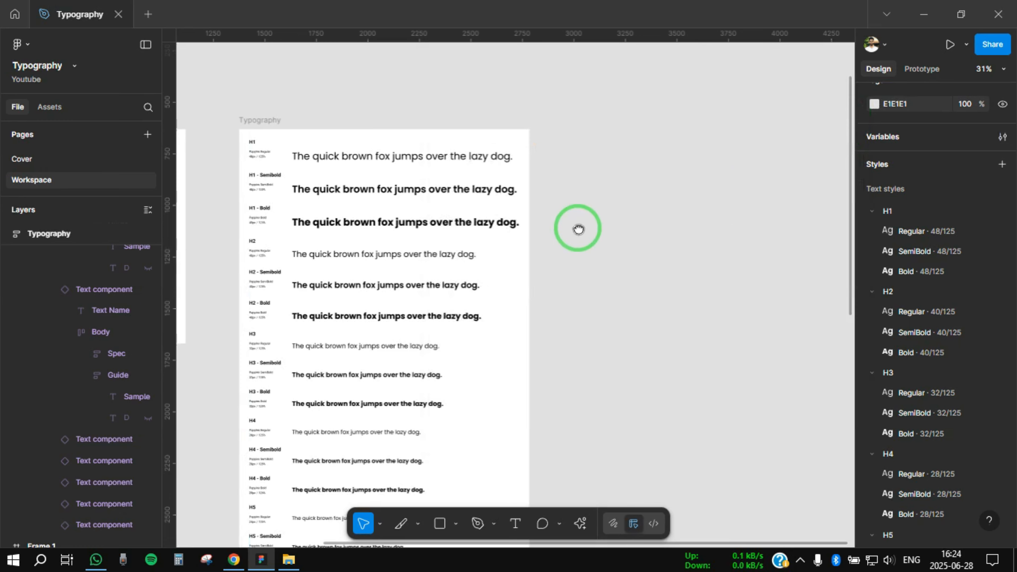
Link the font weight of the H1 Regular text style to the Font/weight Regular variable.
click(761, 281)
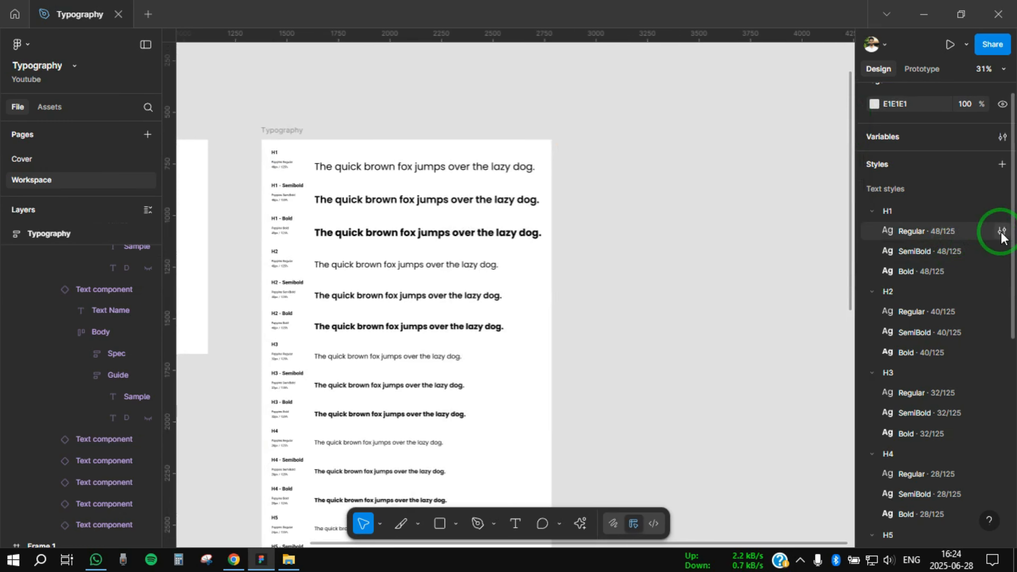
click(1001, 231)
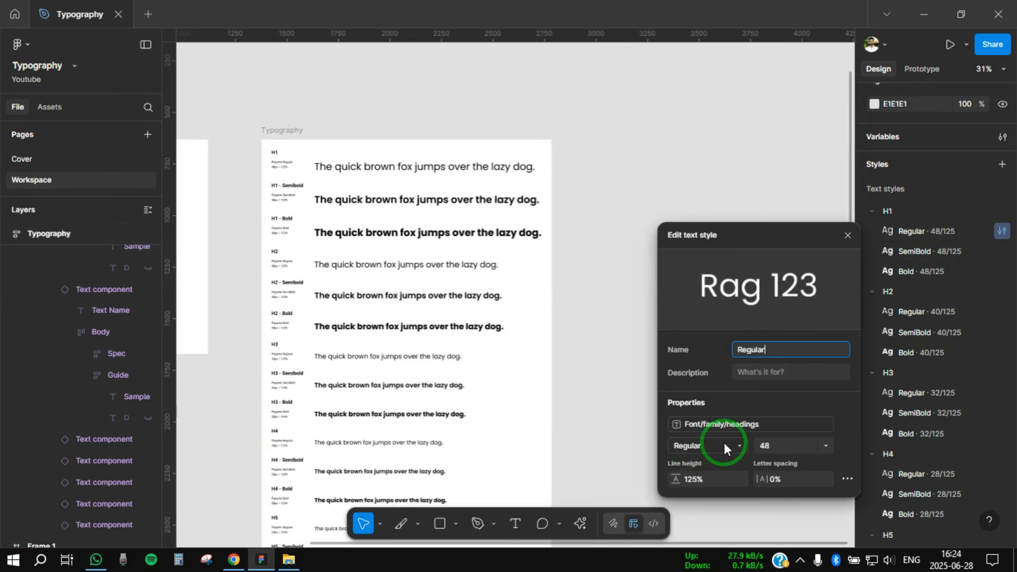
click(738, 446)
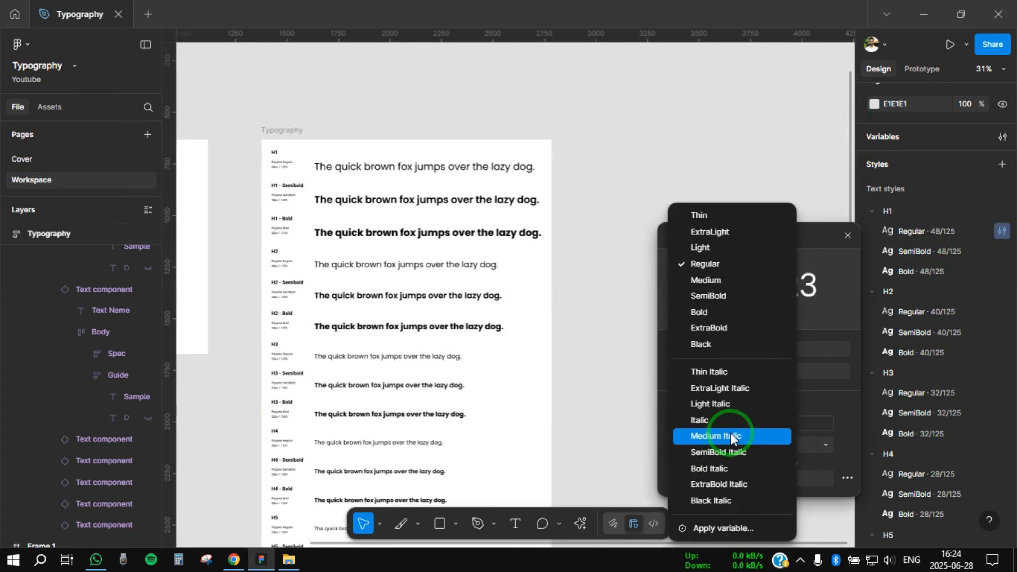
click(722, 529)
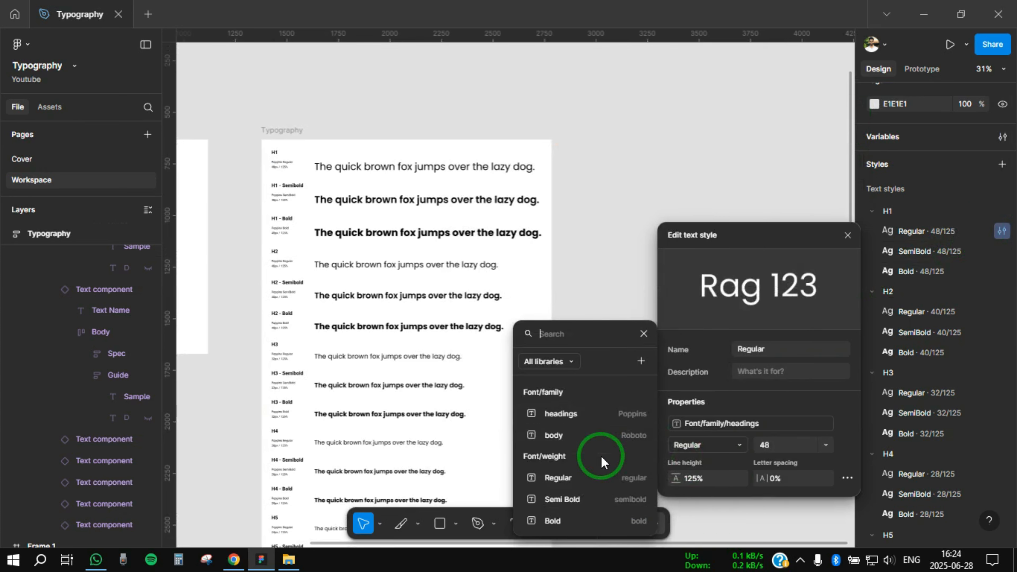
click(610, 483)
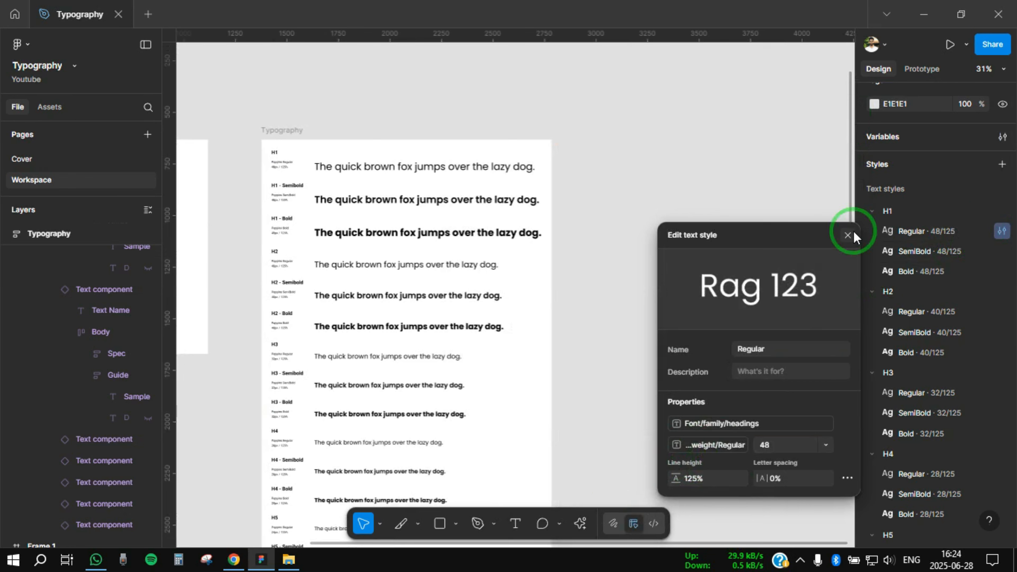
click(847, 236)
Link the font weight of the H1 SemiBold text style to the Font/weight Semi Bold variable.
click(1002, 251)
click(738, 465)
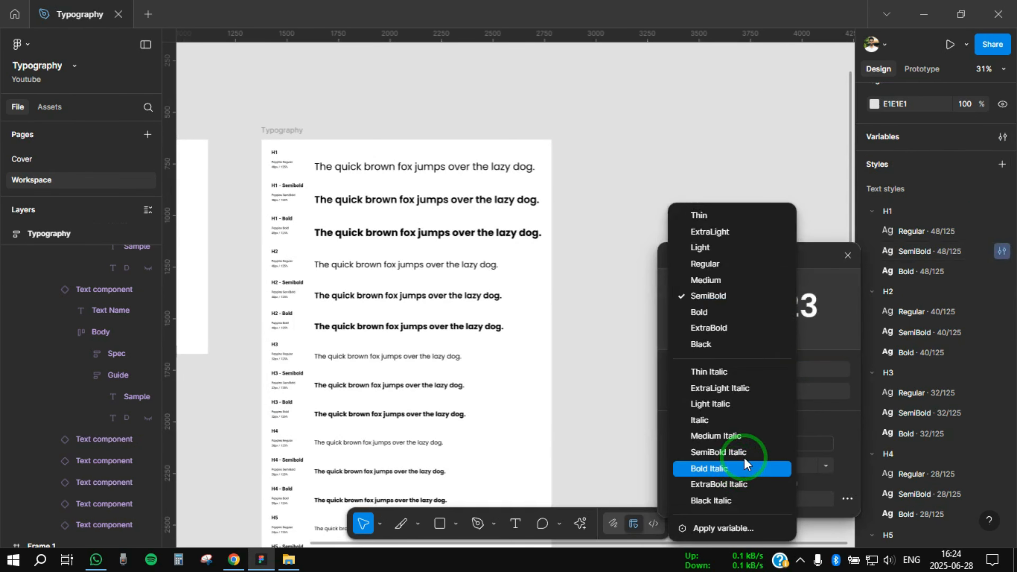
click(722, 529)
click(589, 498)
click(848, 256)
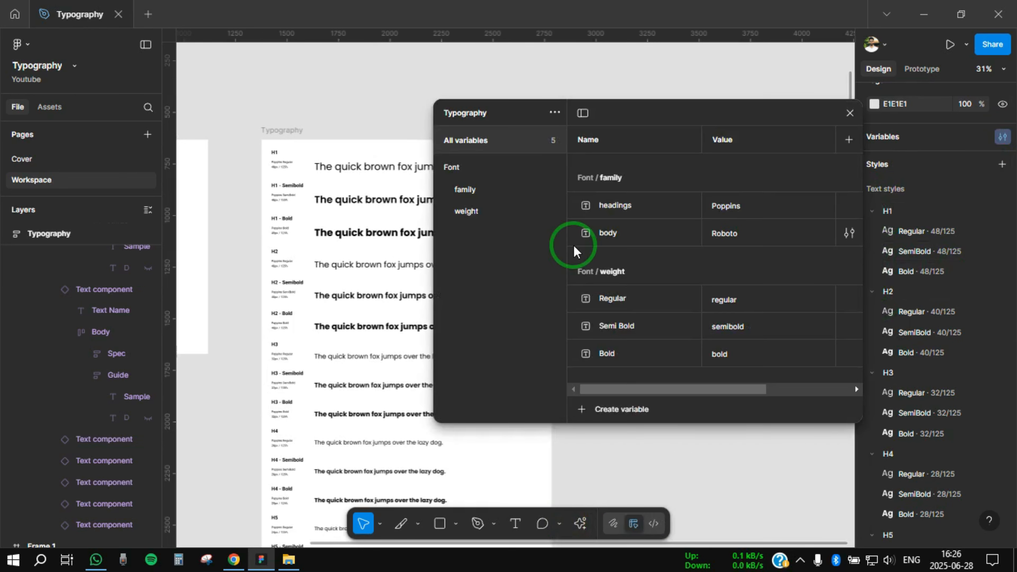
Create a number variable named Font/size/H1 with the value 48.
click(617, 409)
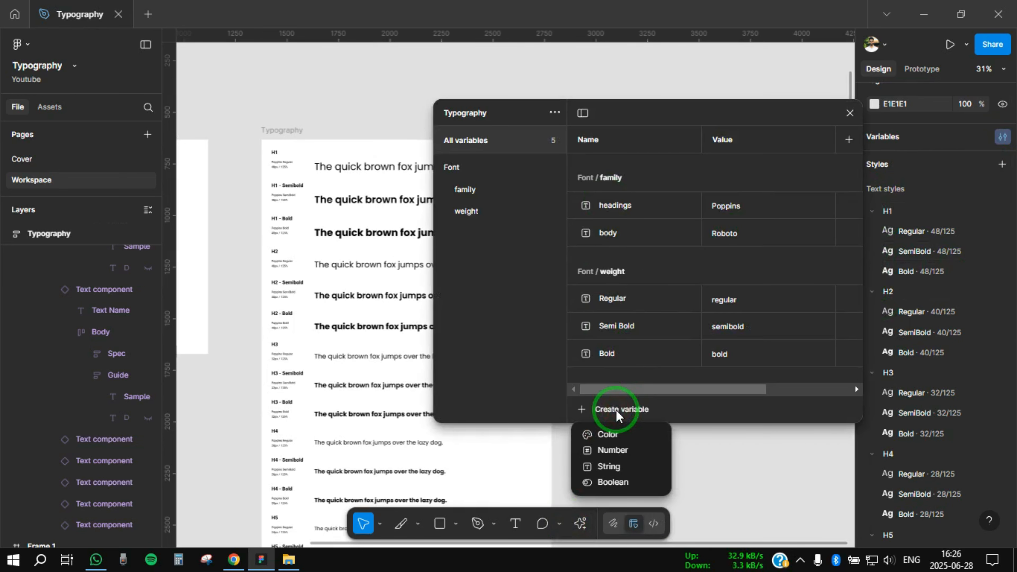
click(618, 452)
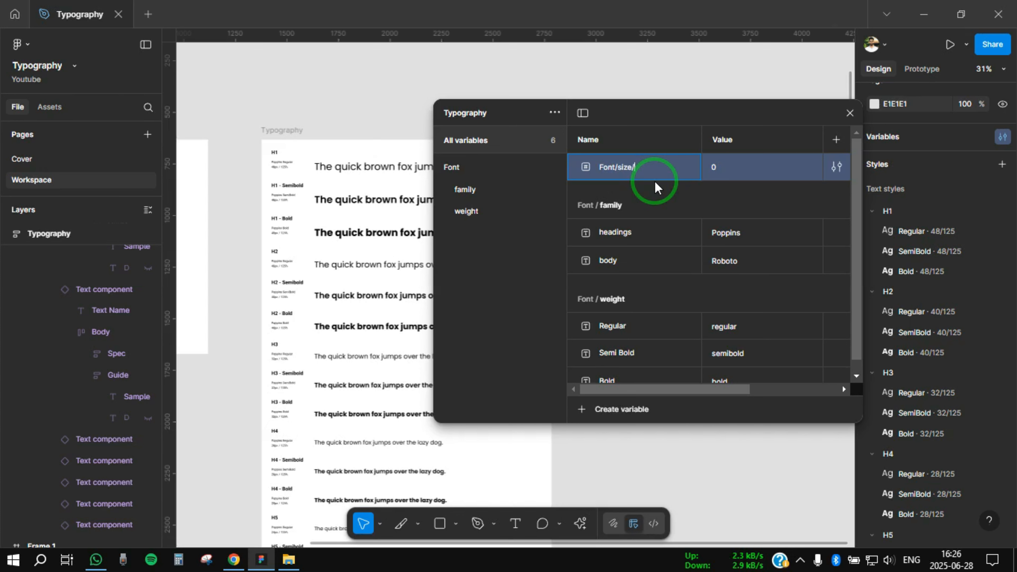
text(1)
key(Return)
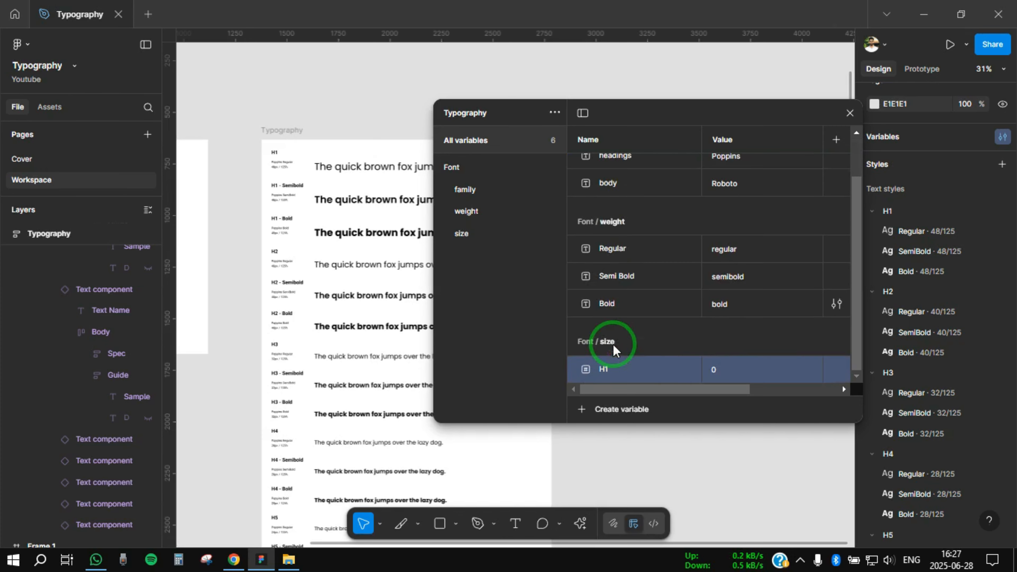
click(462, 234)
click(731, 168)
scroll(272, 161, up, 5)
text(48)
key(Return)
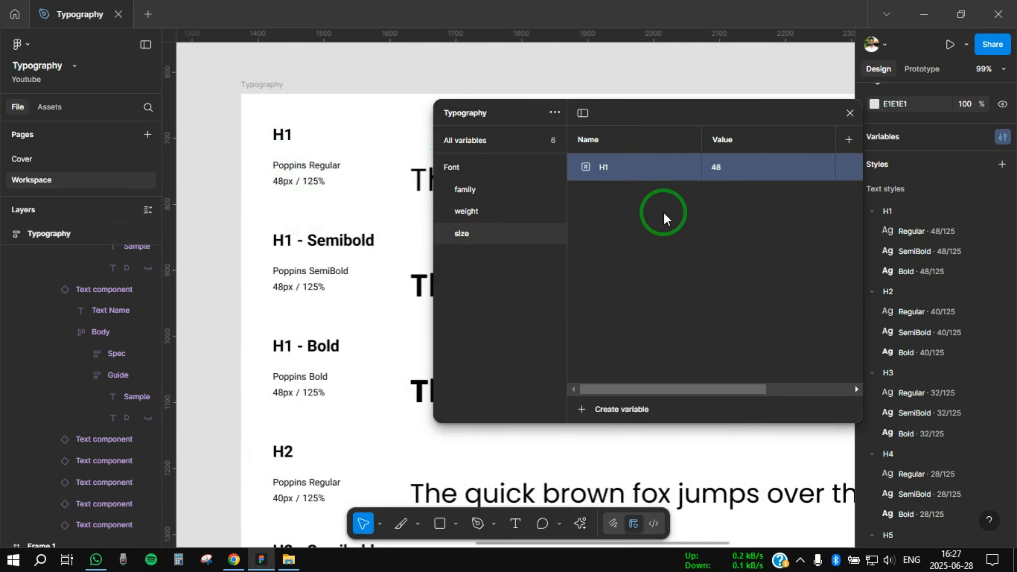
Duplicate the H1 size variable and set the copy's value to 40.
right_click(652, 167)
click(705, 257)
click(715, 195)
text(40)
key(Return)
Duplicate the H2 size variable, name the copy H3 and set its value to 32.
right_click(650, 195)
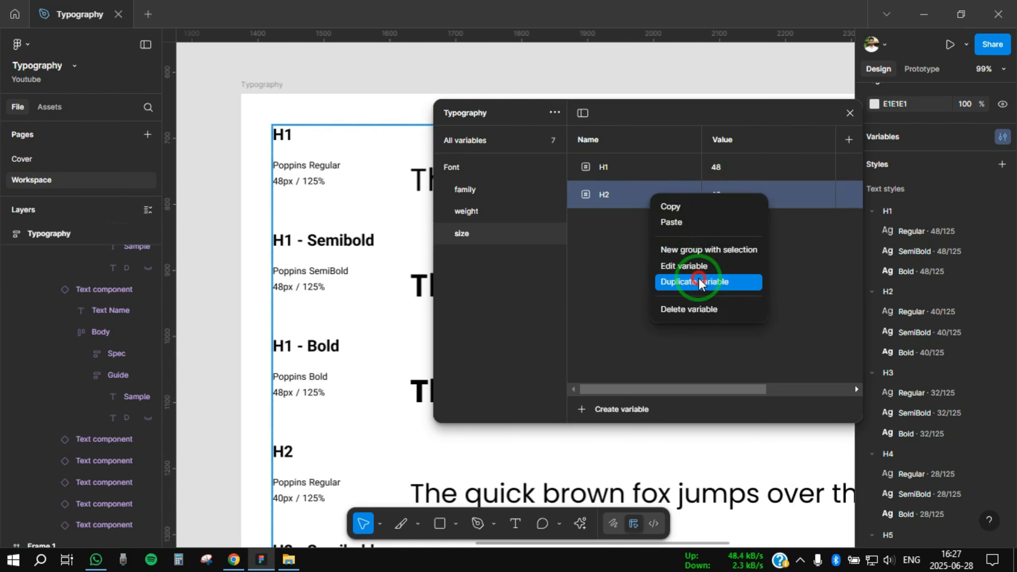
click(699, 281)
text(H3)
key(Return)
scroll(277, 240, down, 7)
click(732, 223)
text(32)
key(Return)
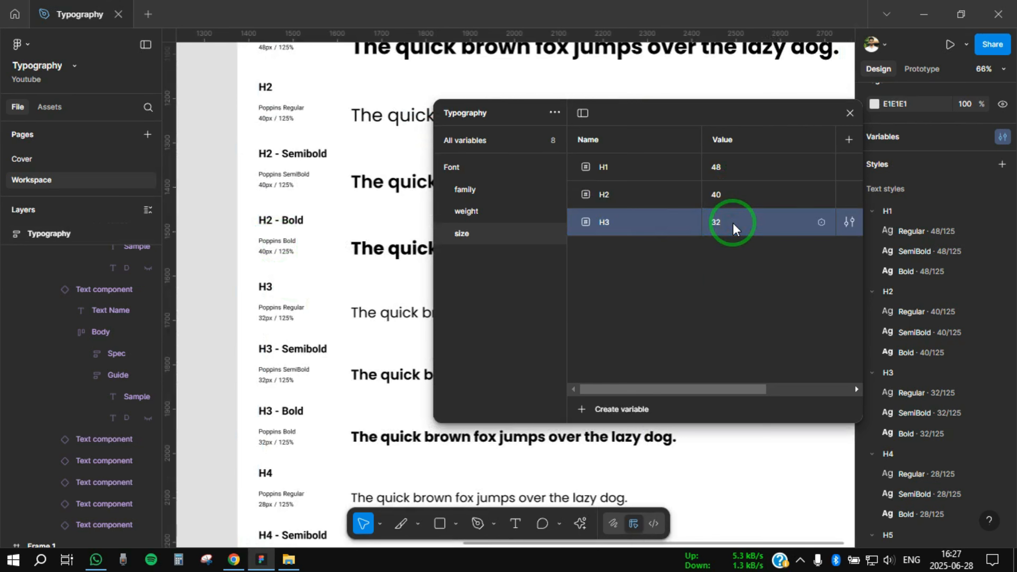
Duplicate the H3 size variable, name the copy H4 and set its value to 28.
key(shift+Return)
text(H4)
key(Return)
scroll(297, 336, down, 4)
click(722, 254)
text(28)
key(Return)
Duplicate the H4 size variable, name the copy H5 and set its value to 24.
key(shift+Return)
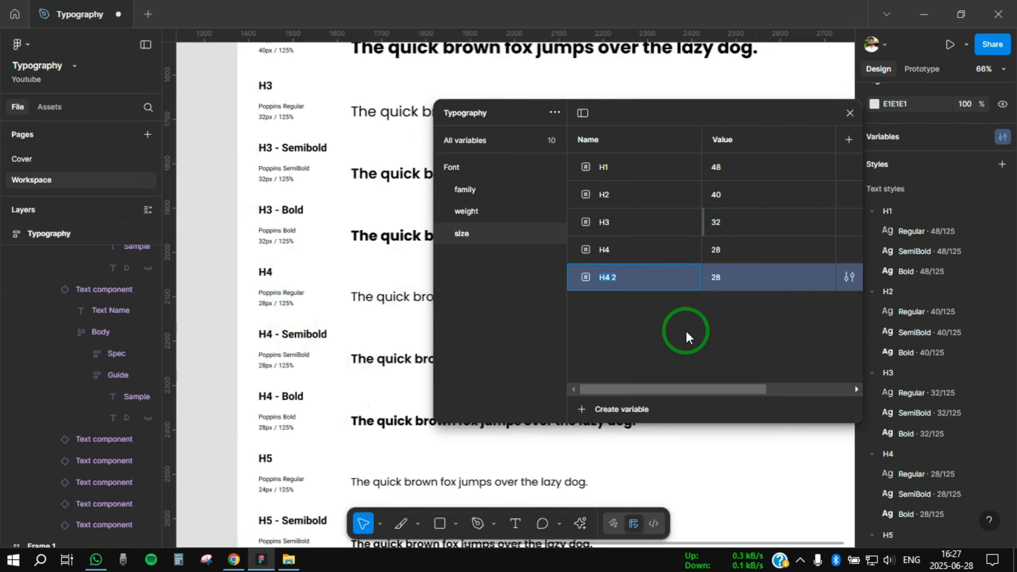
text(H5)
key(Return)
click(715, 279)
text(24)
key(Return)
Duplicate the H5 size variable, name the copy H6 and set its value to 20.
key(shift+Return)
text(H6)
key(Return)
click(739, 306)
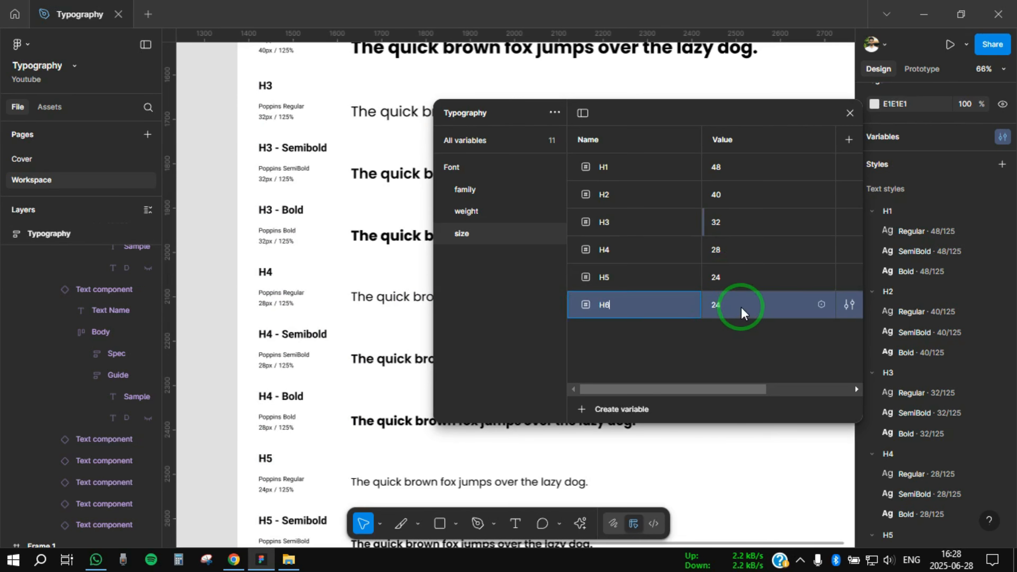
text(20)
click(731, 350)
Duplicate the H6 size variable, name the copy Body1 and set its value to 18.
scroll(318, 432, down, 5)
click(645, 370)
double_click(630, 334)
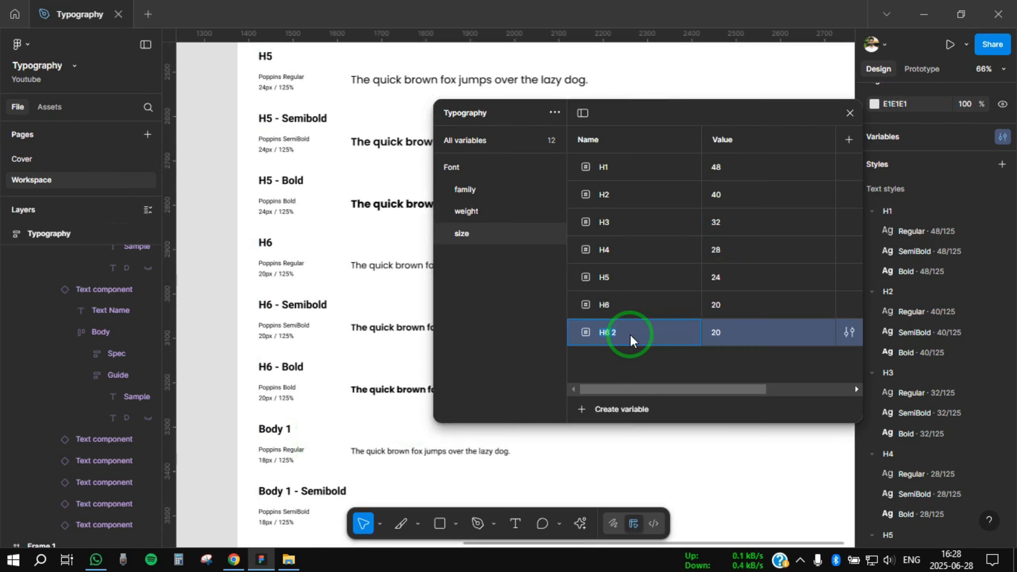
text(Body1)
click(719, 335)
text(18)
key(Return)
Duplicate the Body1 size variable as Body2 with the value 16, and close the variables window.
key(shift+Return)
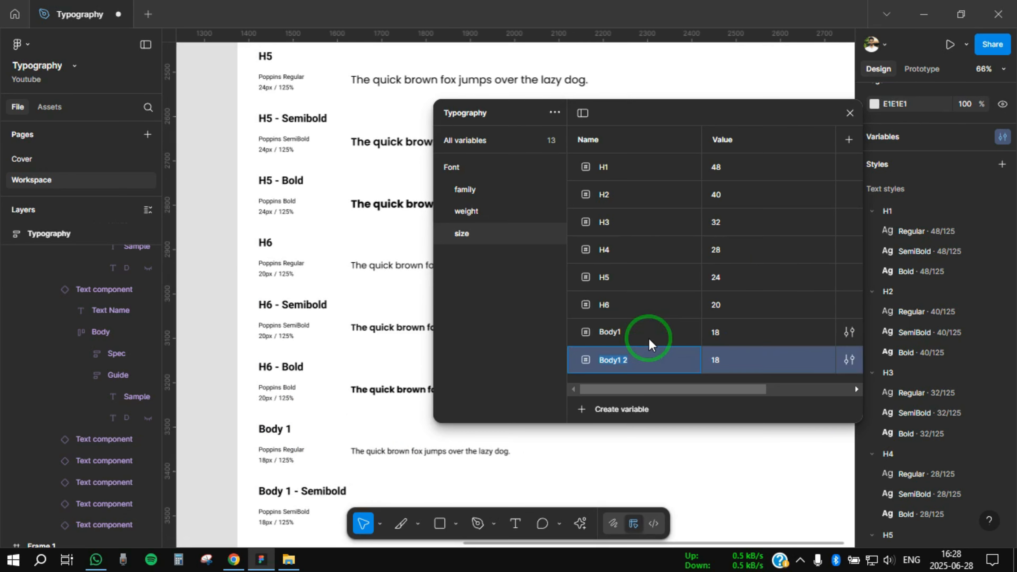
text(Body2)
click(708, 360)
text(16)
key(Return)
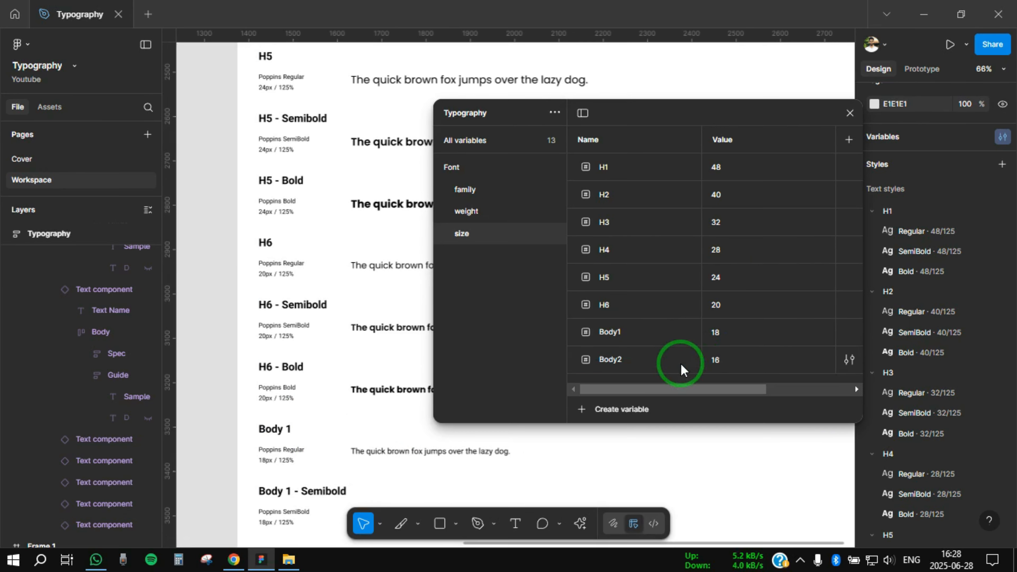
click(849, 113)
Link the font size of the H1 Regular text style to the Font/size H1 variable.
scroll(449, 247, down, 3)
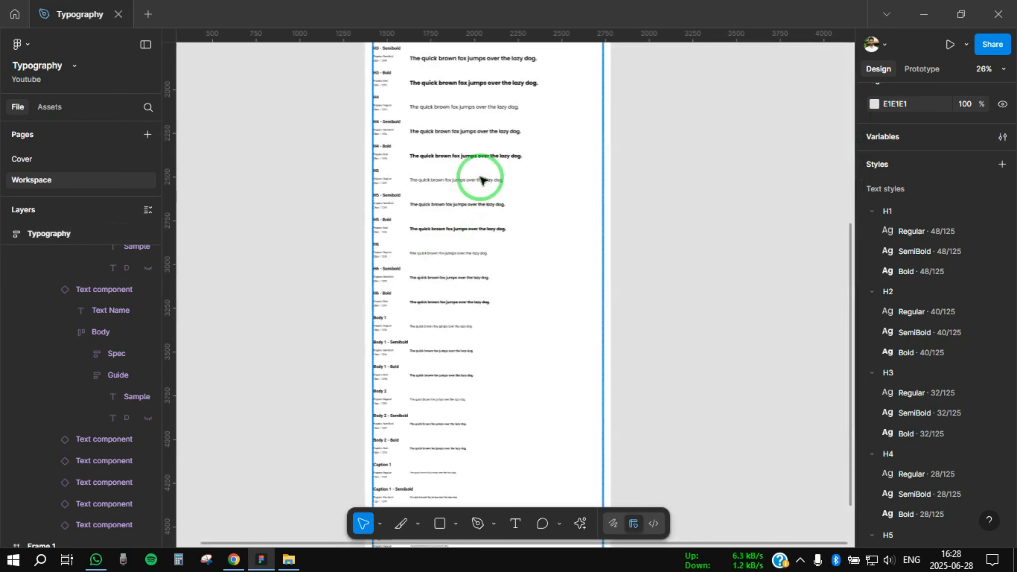
drag(481, 177, 455, 346)
drag(437, 196, 439, 349)
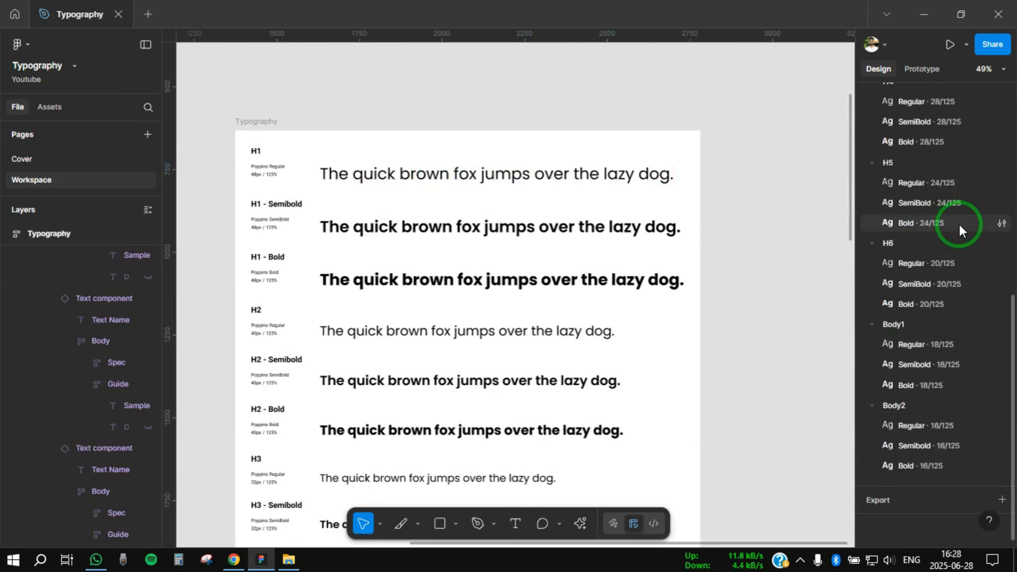
scroll(959, 218, up, 10)
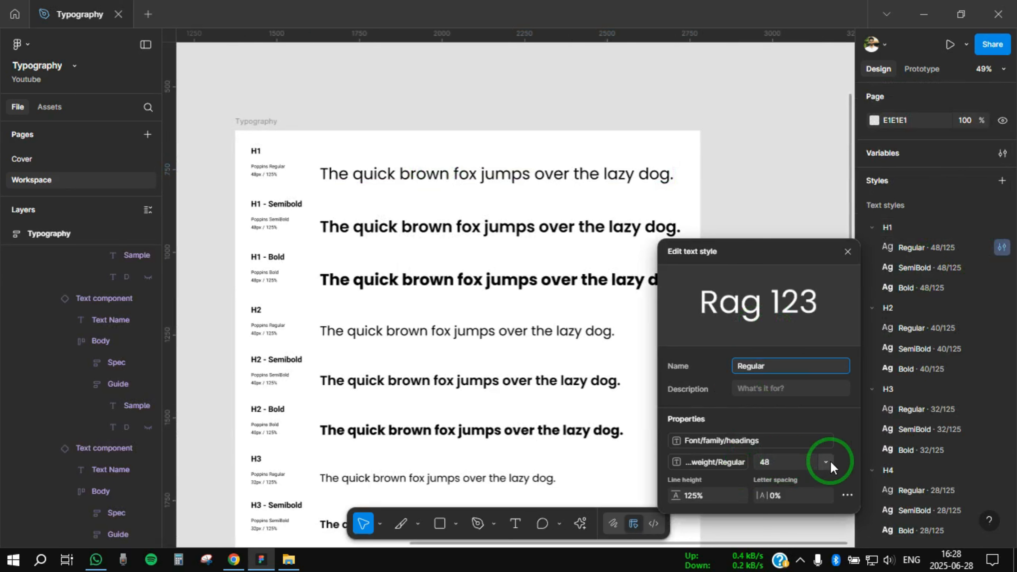
click(826, 462)
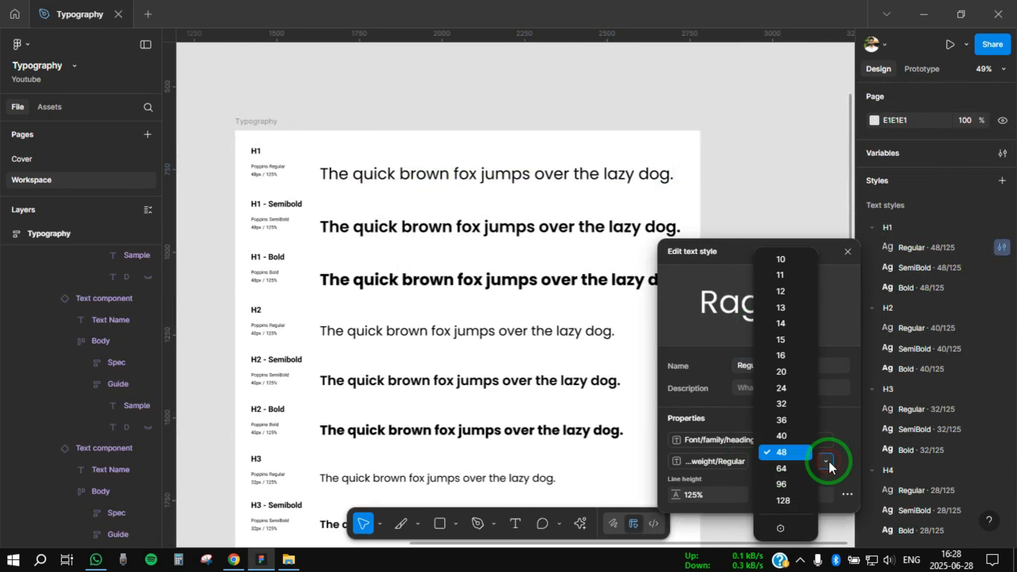
click(779, 528)
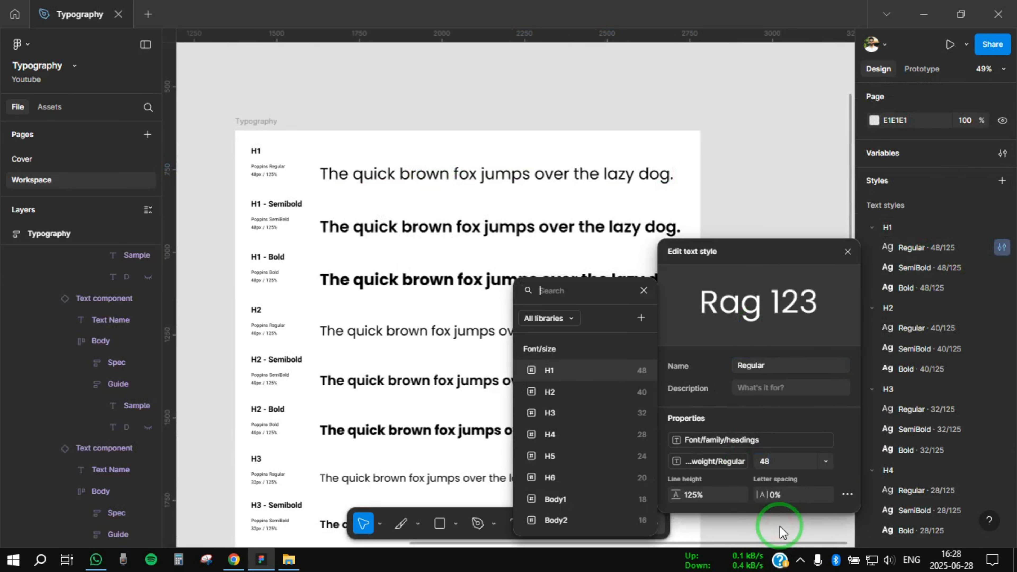
click(577, 374)
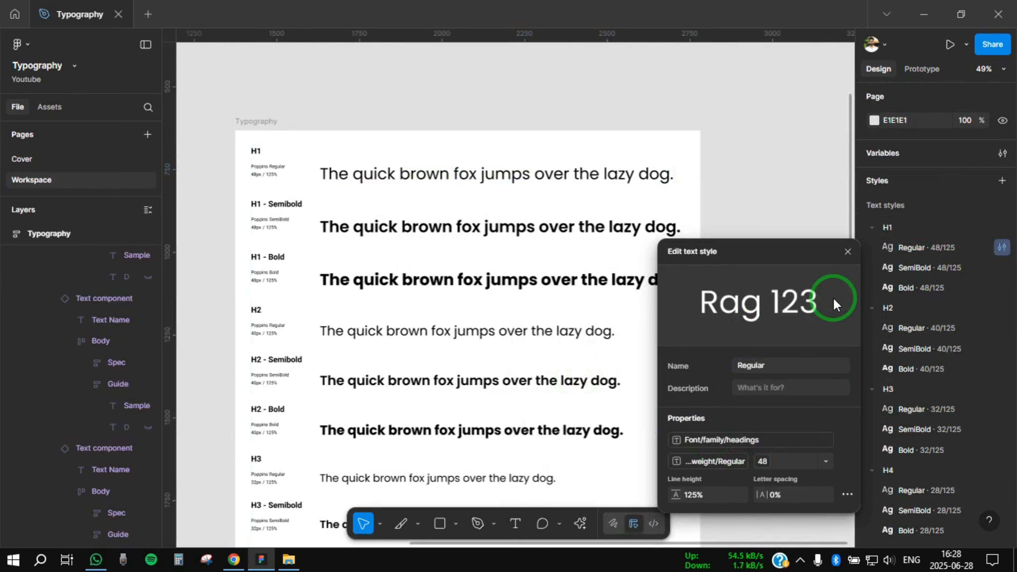
Link the font size of the H1 SemiBold and H1 Bold text styles to the Font/size H1 variable.
click(847, 252)
click(1002, 267)
click(826, 484)
click(1002, 288)
click(825, 484)
click(795, 529)
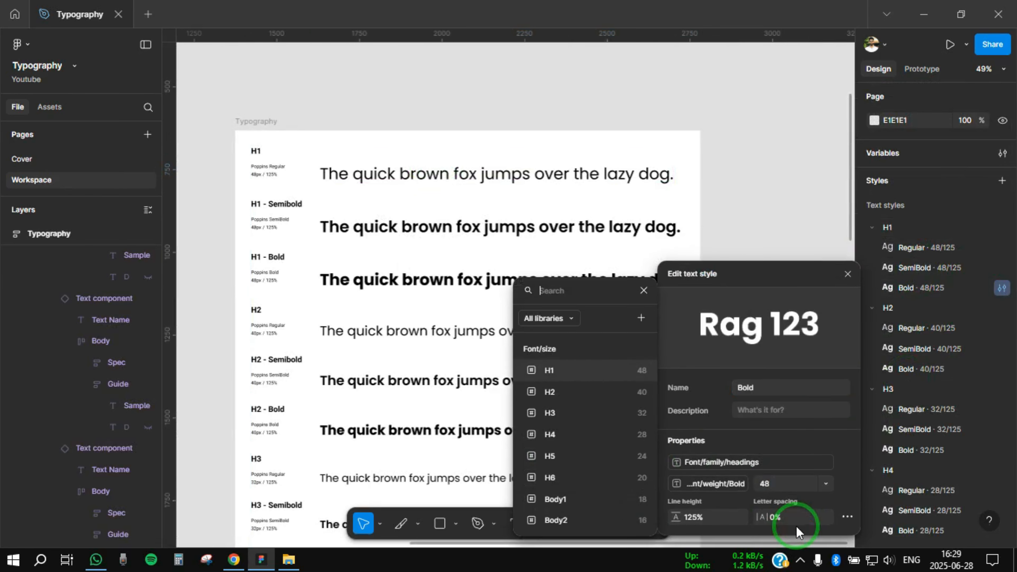
click(577, 371)
Link the font size of the H2 Regular, SemiBold and Bold text styles to the Font/size H2 variable.
click(1001, 328)
click(825, 485)
click(786, 528)
click(591, 393)
click(1001, 349)
click(825, 485)
click(788, 529)
click(588, 392)
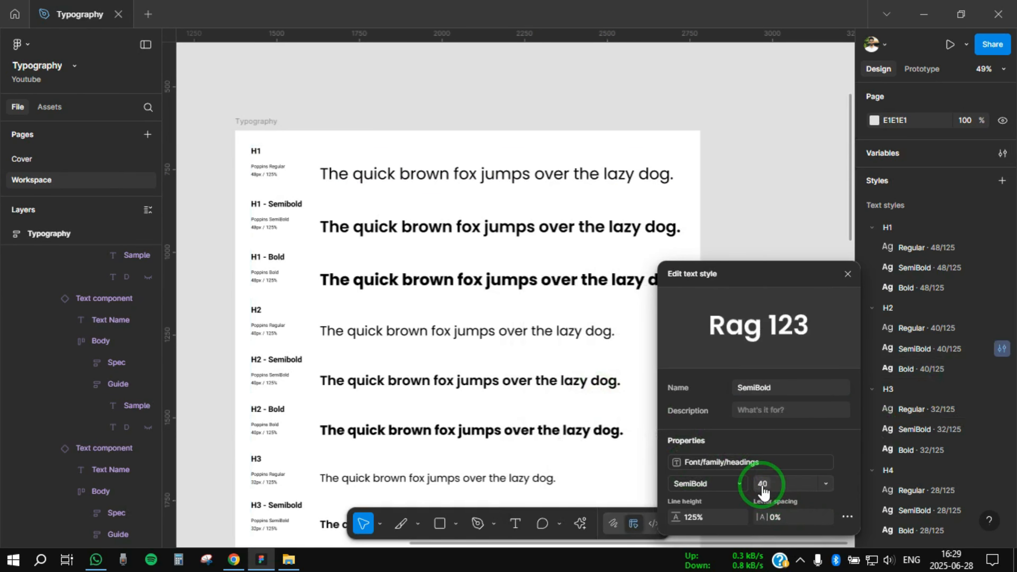
click(1001, 368)
click(825, 485)
click(787, 529)
click(586, 394)
Open the variable picker for the font size of the H3 Regular text style.
click(1002, 409)
click(825, 484)
click(787, 529)
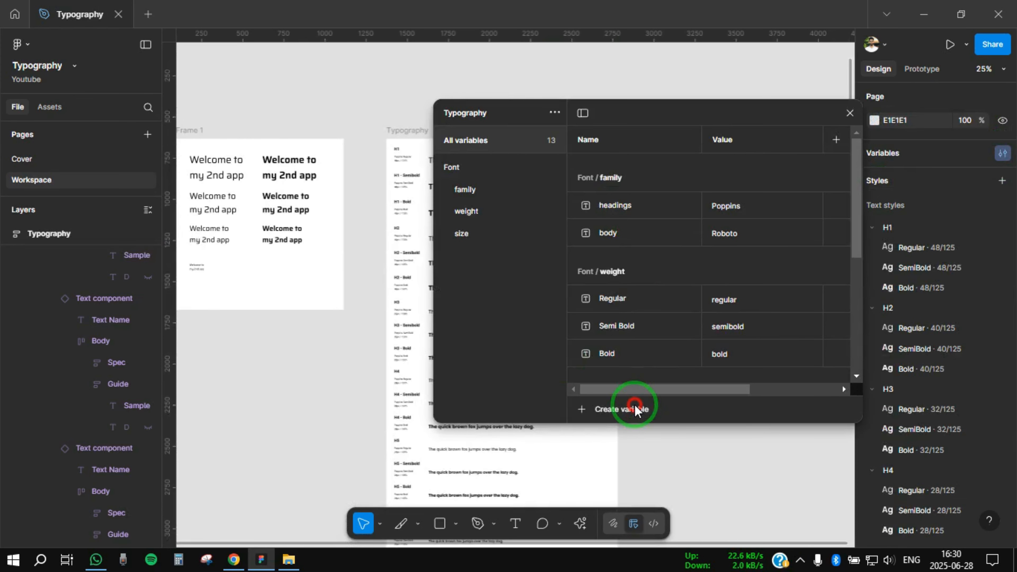
Create a number variable named Font/line-height/xs with the value 16.
click(639, 407)
click(636, 455)
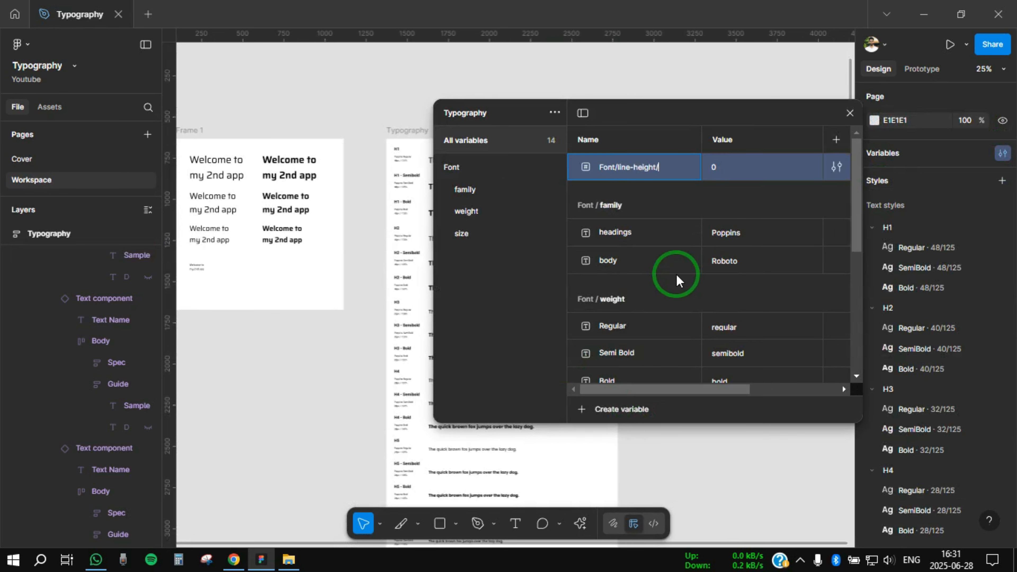
key(Return)
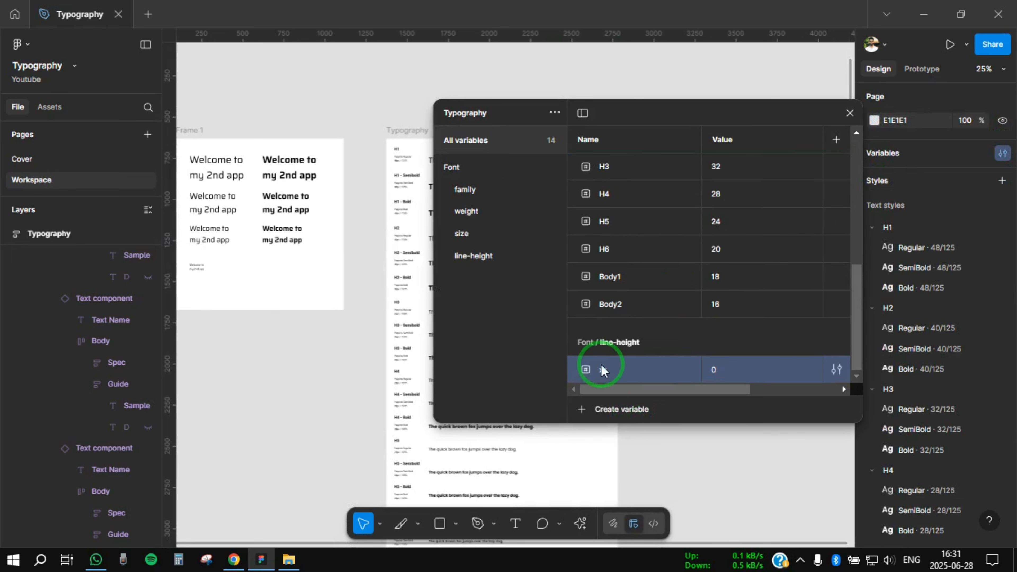
click(482, 256)
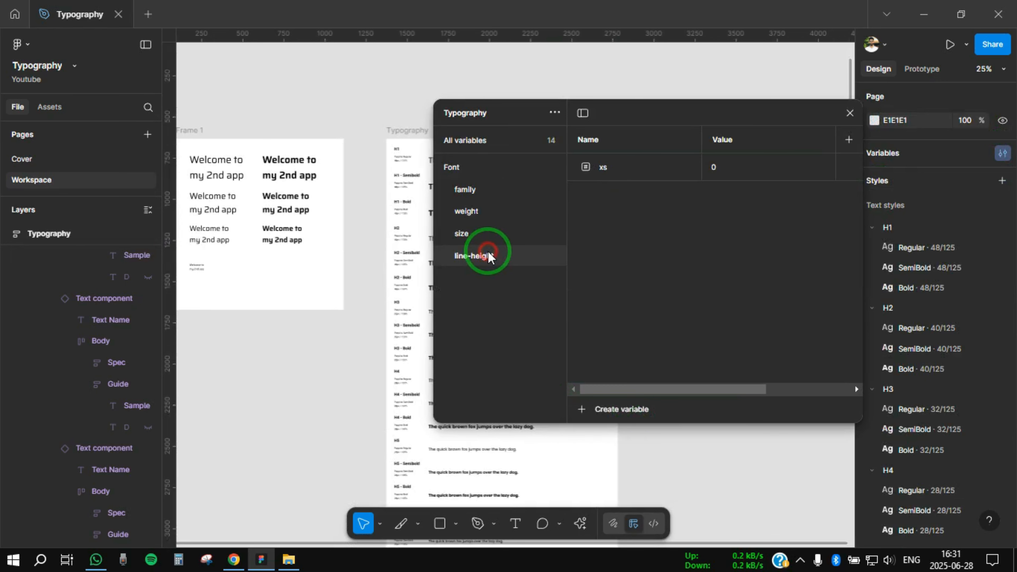
click(725, 167)
text(16)
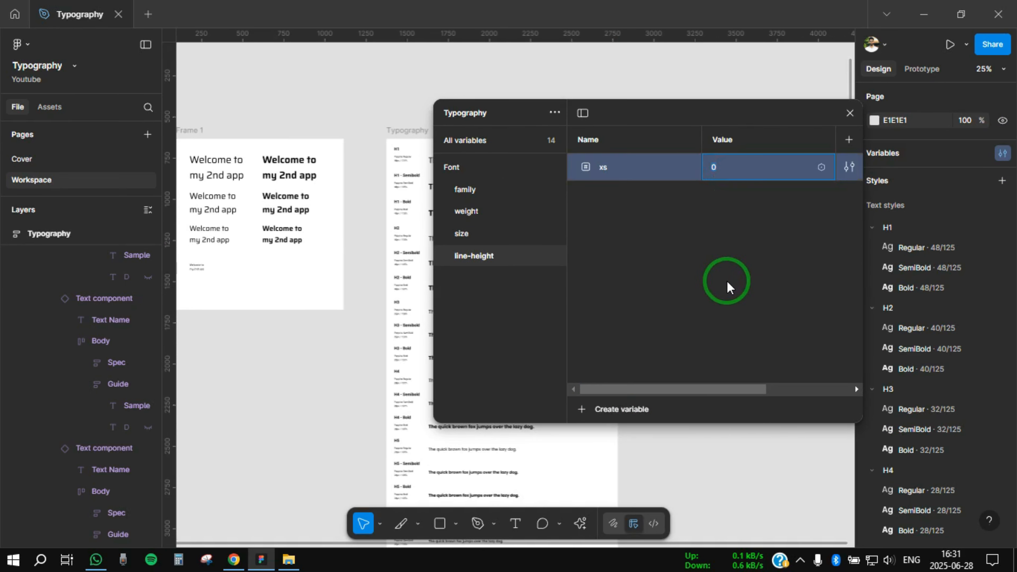
Duplicate the xs line-height variable four times and set the copies to 24, 32, 40 and 48.
key(shift+Return)
click(737, 196)
text(24)
key(shift+Return)
click(739, 225)
text(32)
key(shift+Return)
click(737, 255)
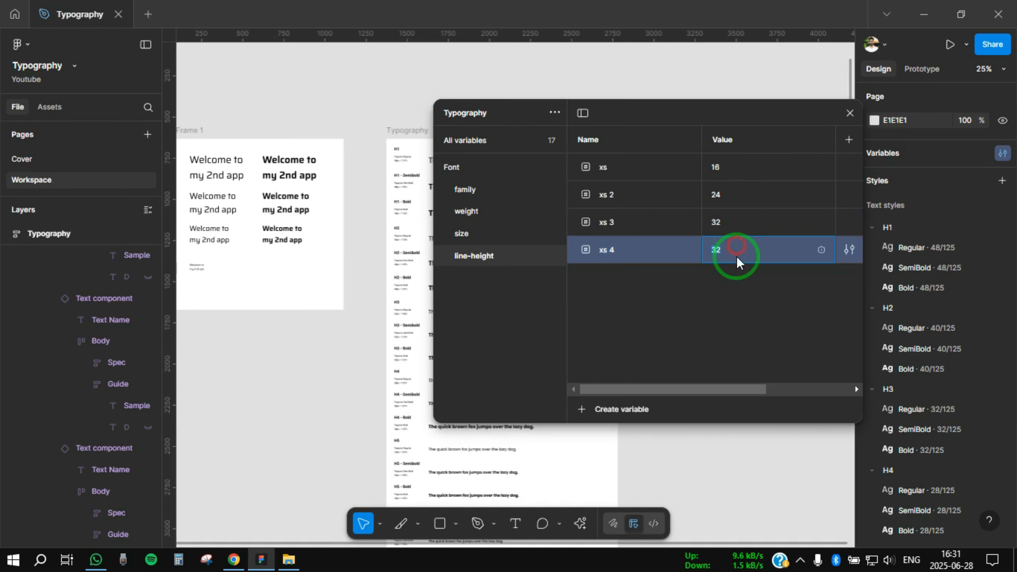
click(741, 282)
text(48)
Rename the four copied line-height variables sm, md, lg and xl, and close the variables window.
double_click(614, 195)
text(sm)
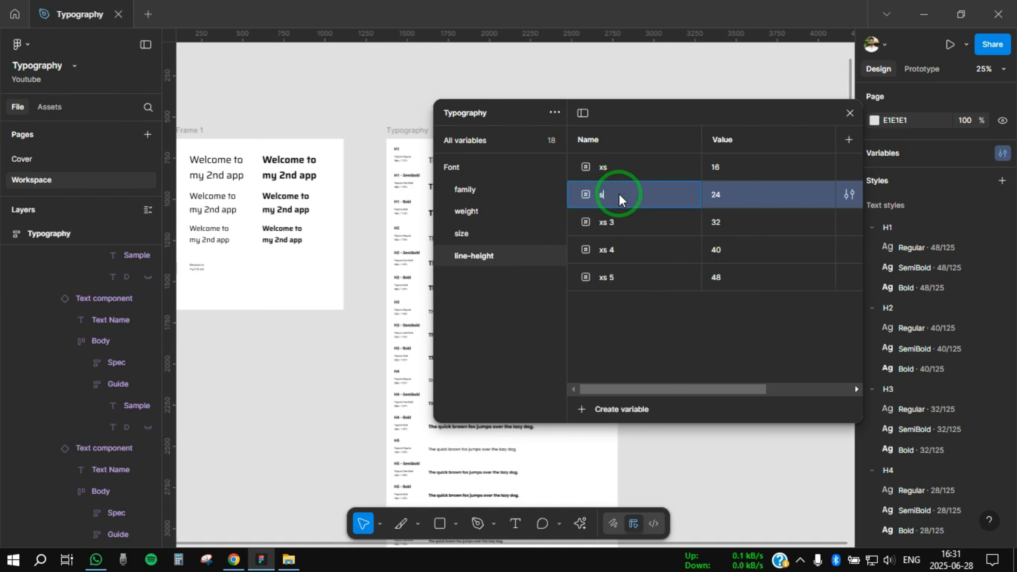
double_click(624, 225)
text(md)
double_click(625, 250)
text(lg)
double_click(625, 278)
text(xl)
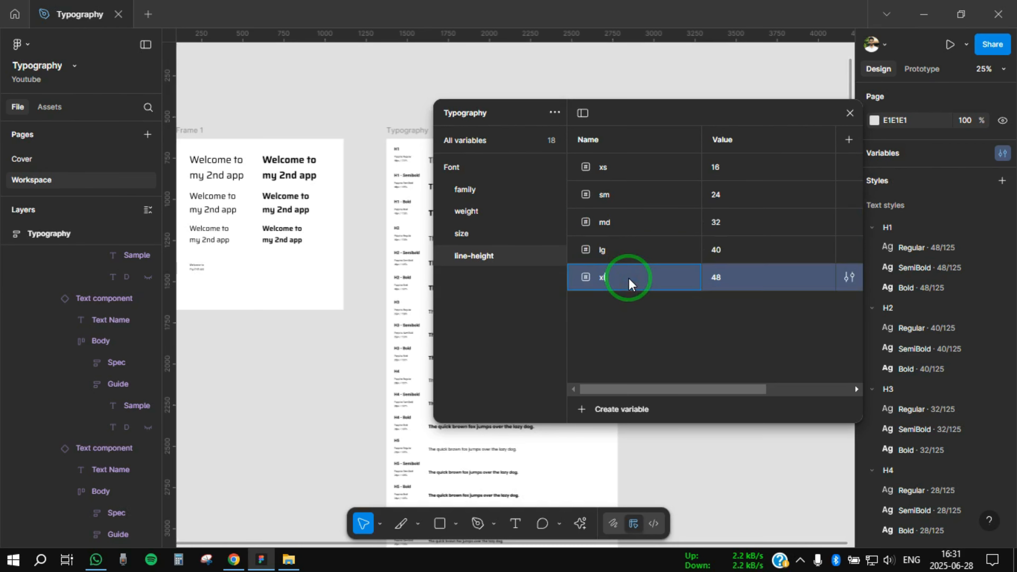
click(821, 139)
click(850, 113)
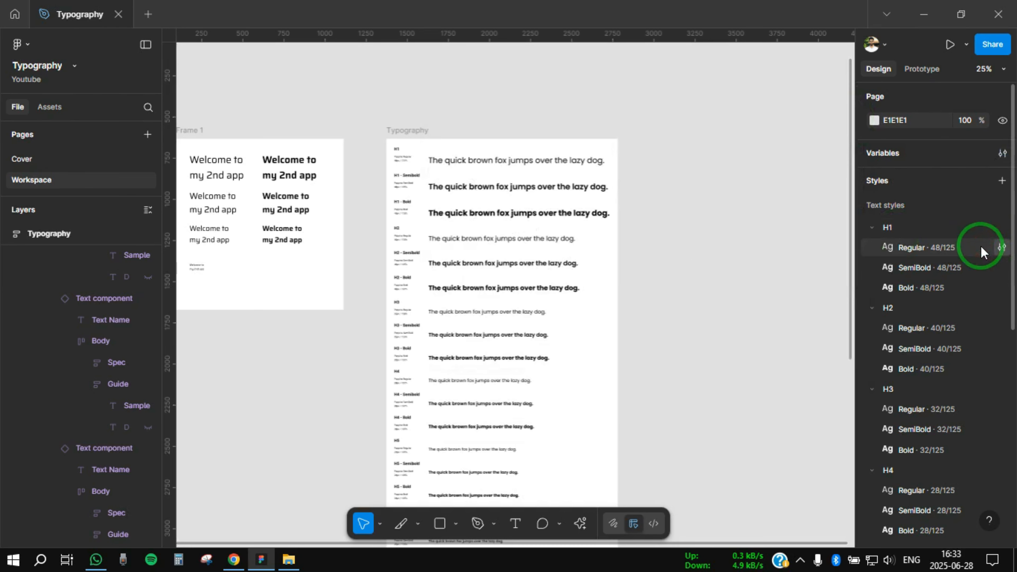
Link the line height of the H1 Regular, SemiBold and Bold text styles to a variable with the value 48.
click(1001, 247)
click(738, 496)
click(568, 370)
click(1001, 267)
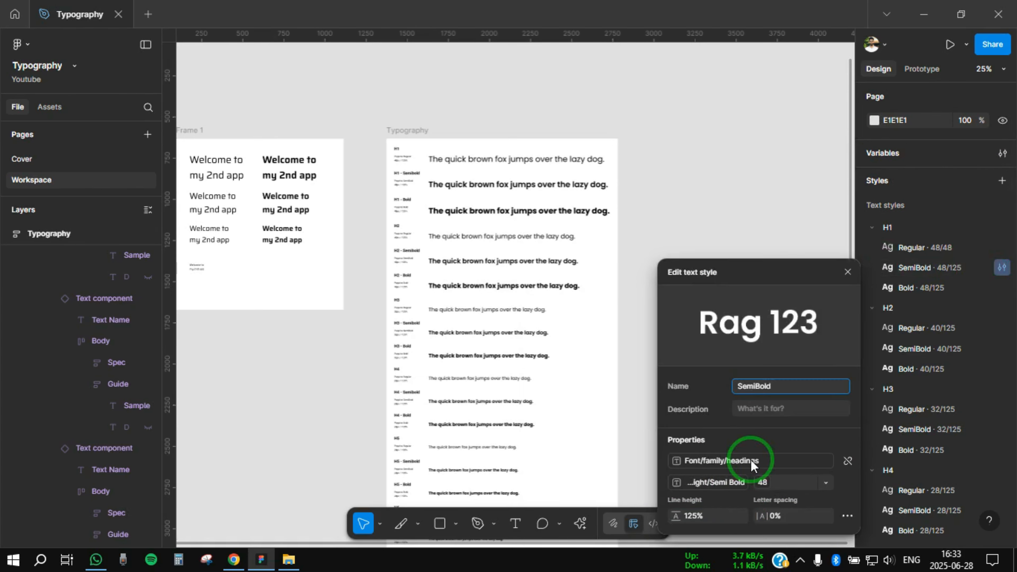
click(739, 515)
scroll(612, 438, down, 4)
scroll(613, 438, up, 4)
click(580, 370)
click(848, 272)
click(1002, 288)
click(738, 515)
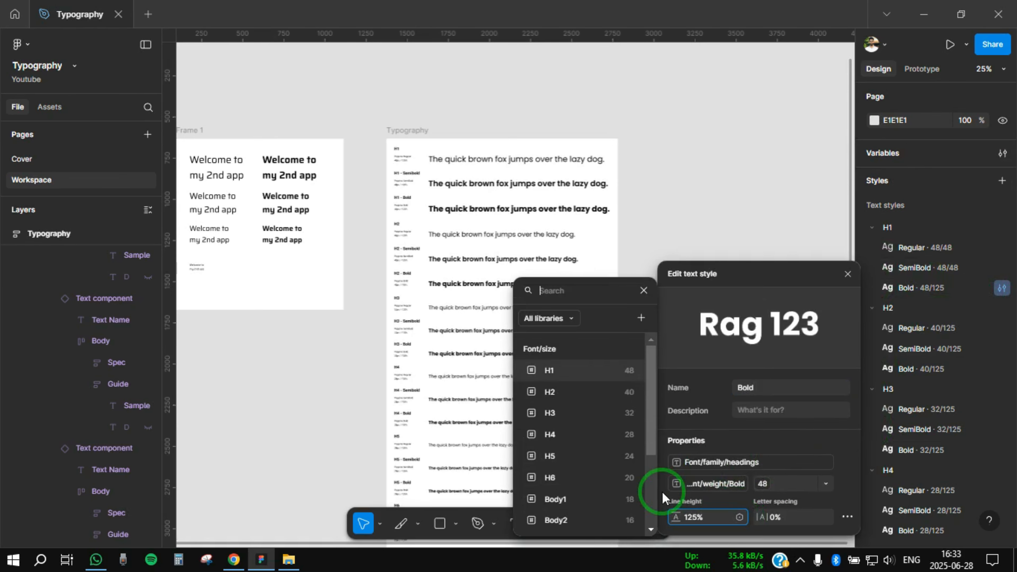
click(580, 370)
Link the line height of the H2 Regular and H2 SemiBold text styles to the Font/line-height md variable.
click(1001, 327)
click(739, 517)
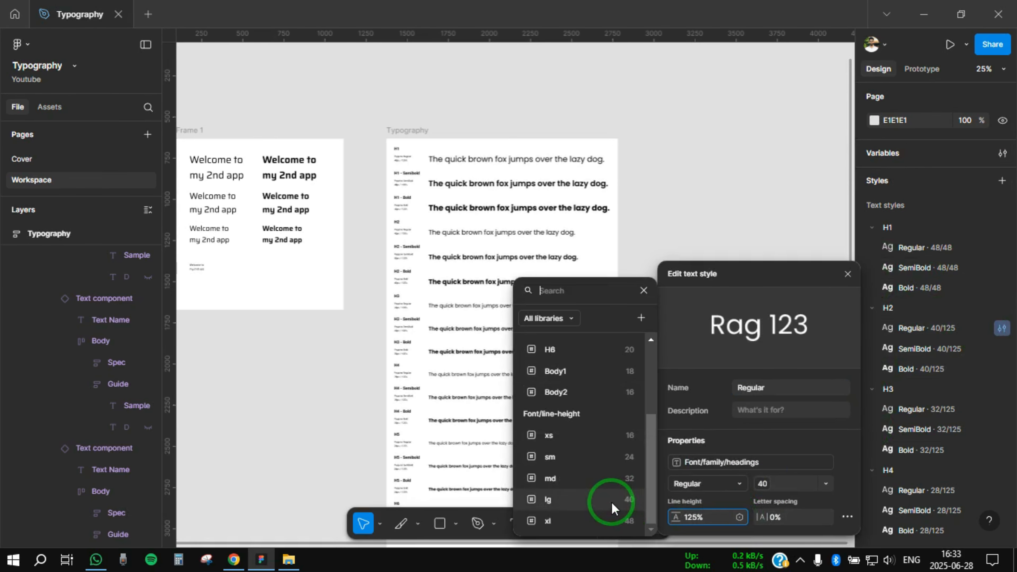
click(617, 481)
click(1002, 348)
click(739, 517)
click(616, 478)
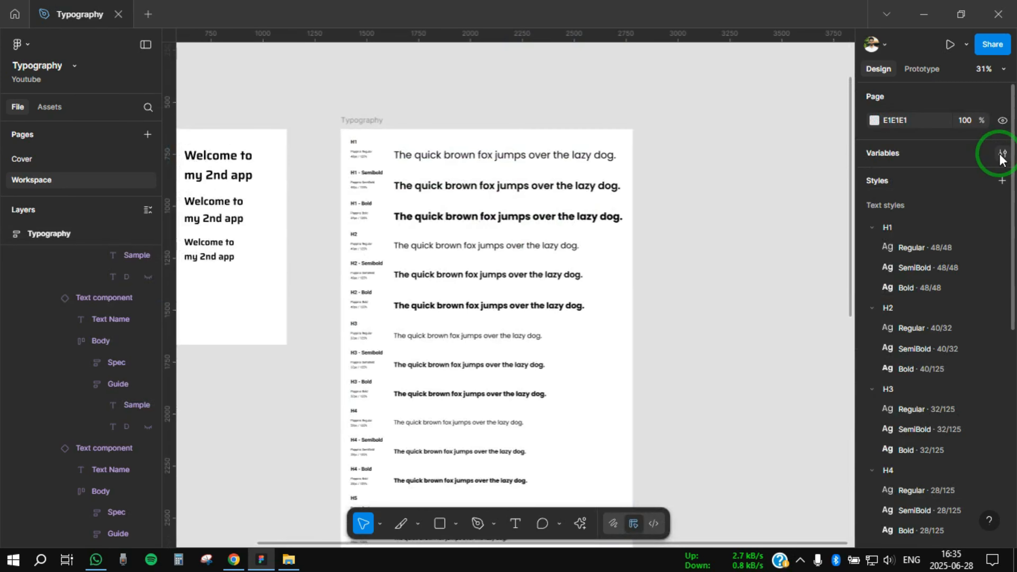
Rename the Value mode of the Typography variable collection to Mobile.
click(1002, 153)
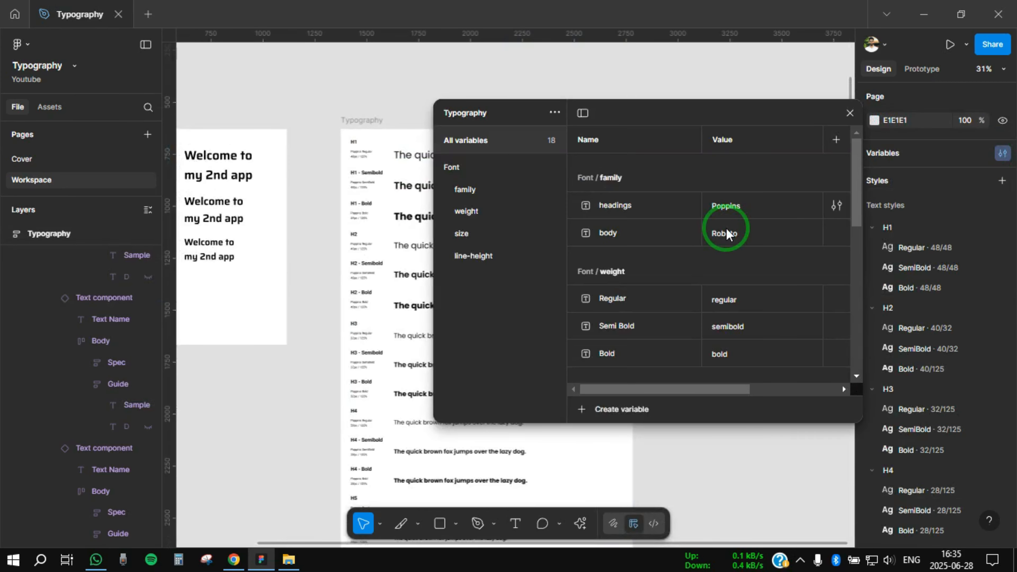
drag(733, 127, 640, 118)
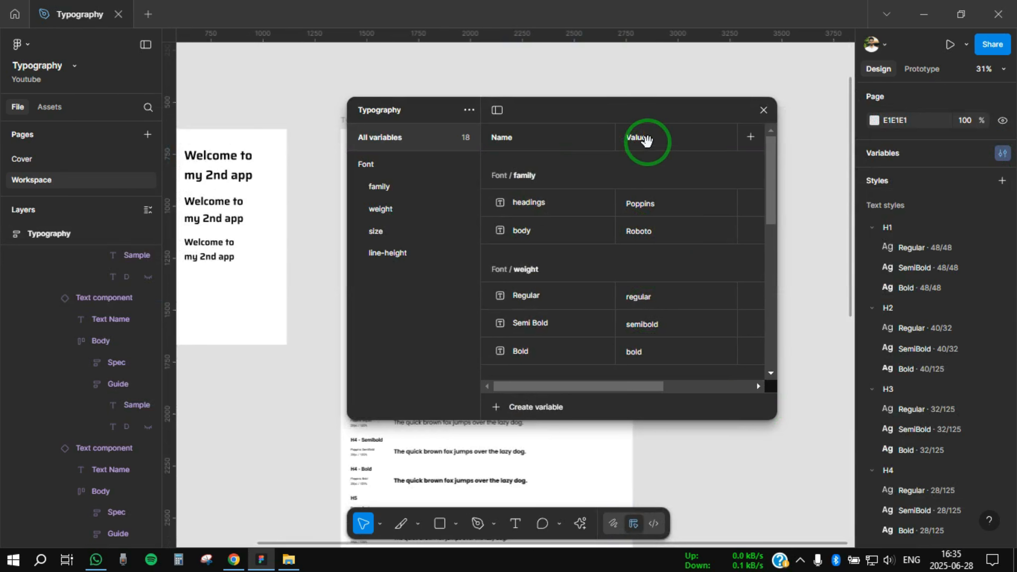
double_click(656, 142)
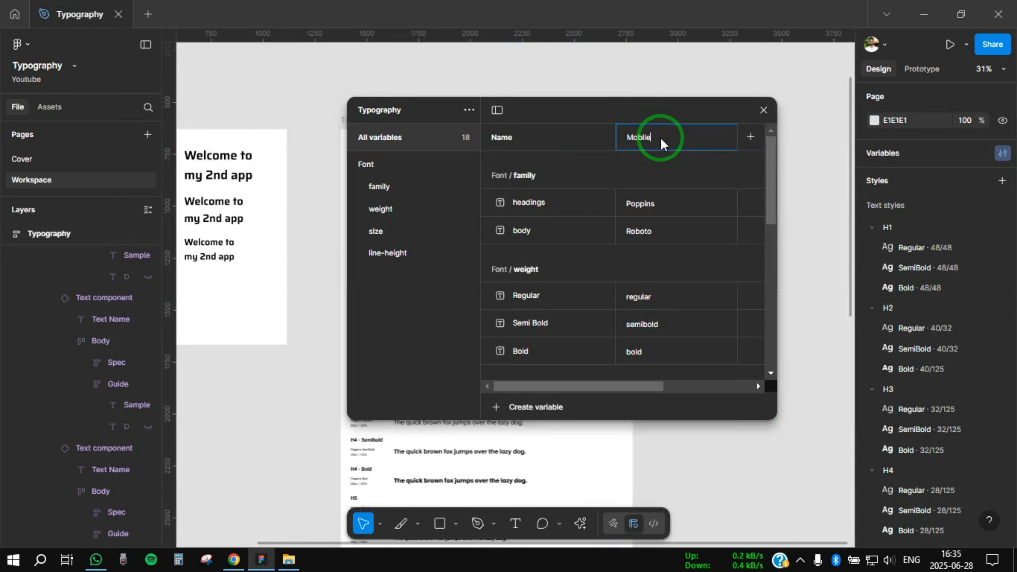
click(643, 147)
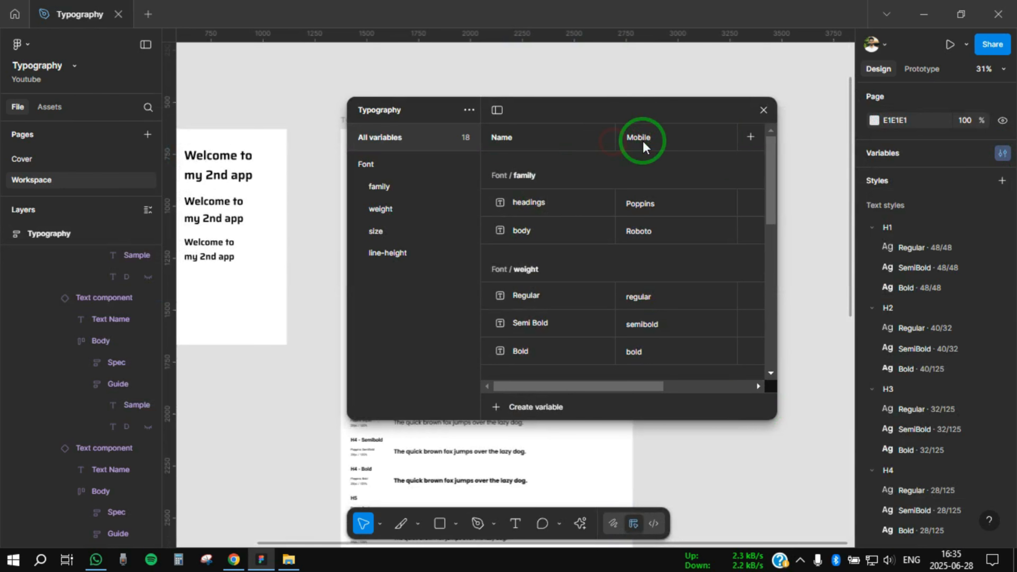
Add a second mode to the Typography collection and widen the variables window to show both mode columns.
click(752, 139)
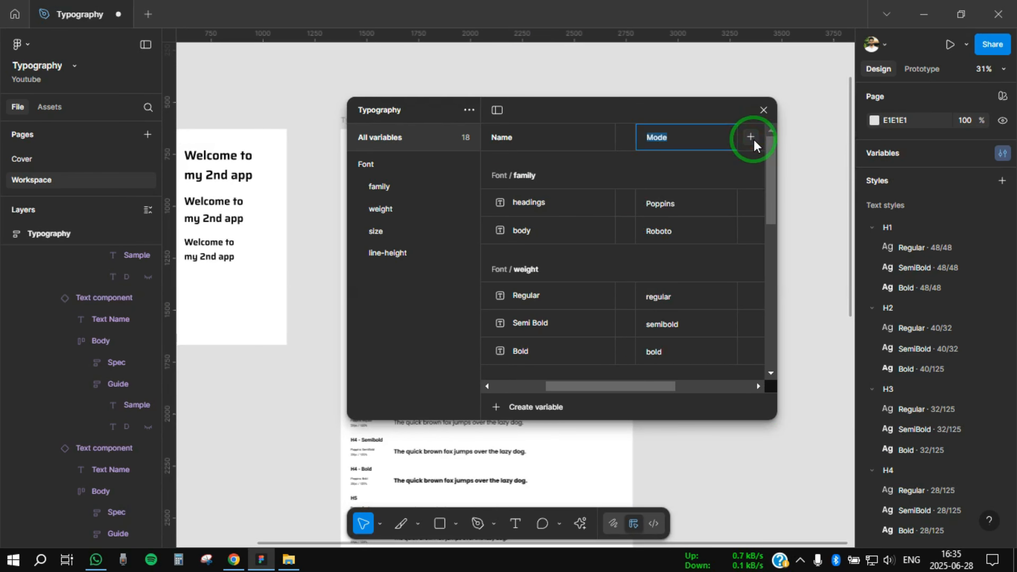
drag(347, 398, 211, 399)
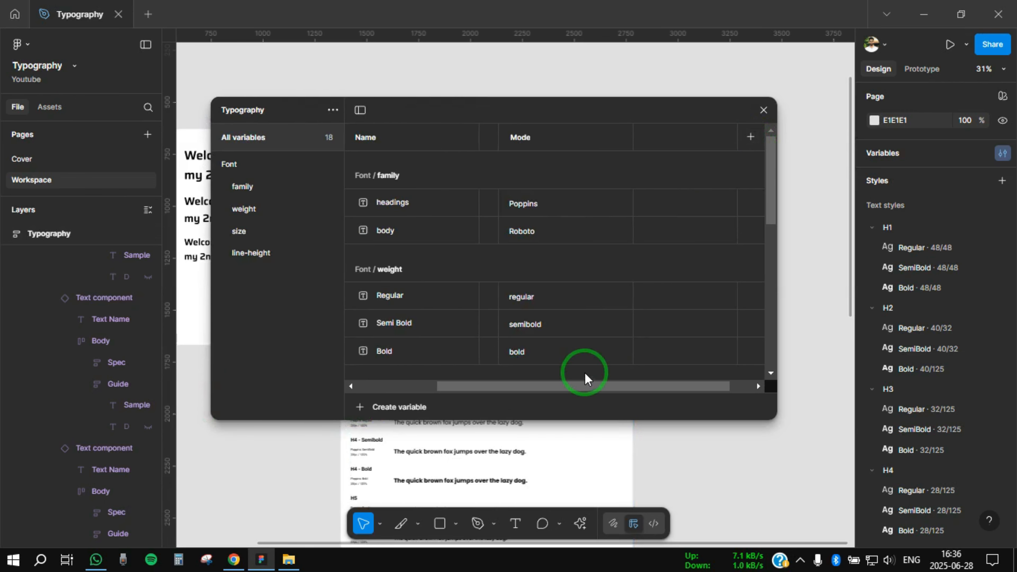
scroll(621, 309, down, 1)
scroll(621, 303, down, 6)
scroll(621, 303, up, 7)
drag(530, 387, 429, 395)
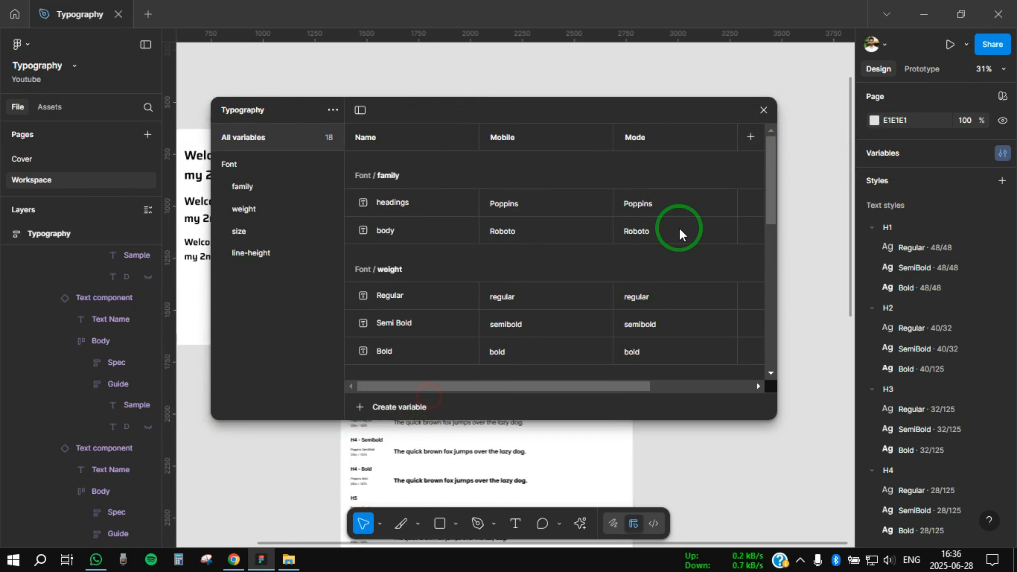
Rename the second mode of the Typography collection to Desktop and enlarge the variables window to show more rows.
click(639, 140)
click(657, 143)
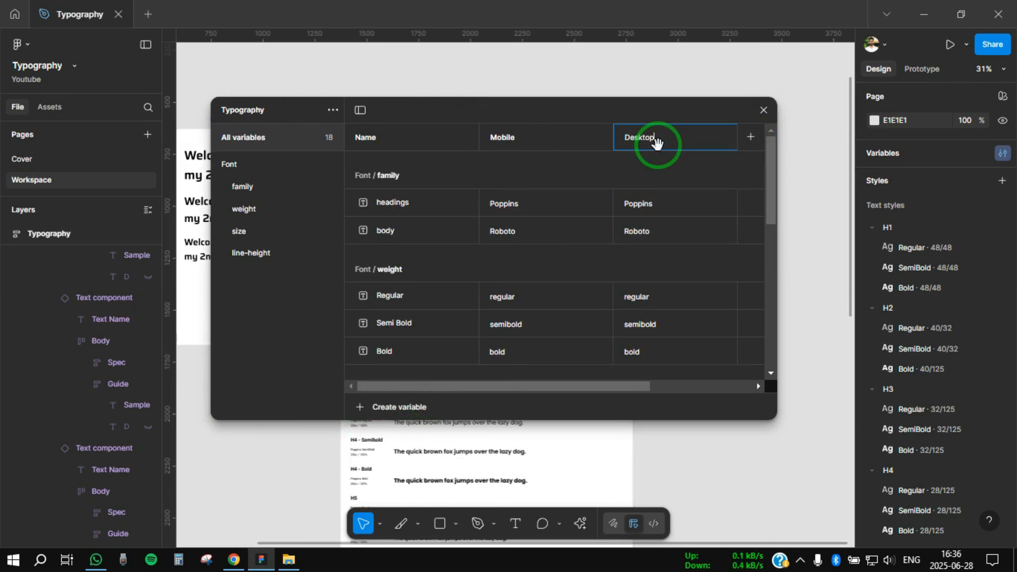
click(655, 167)
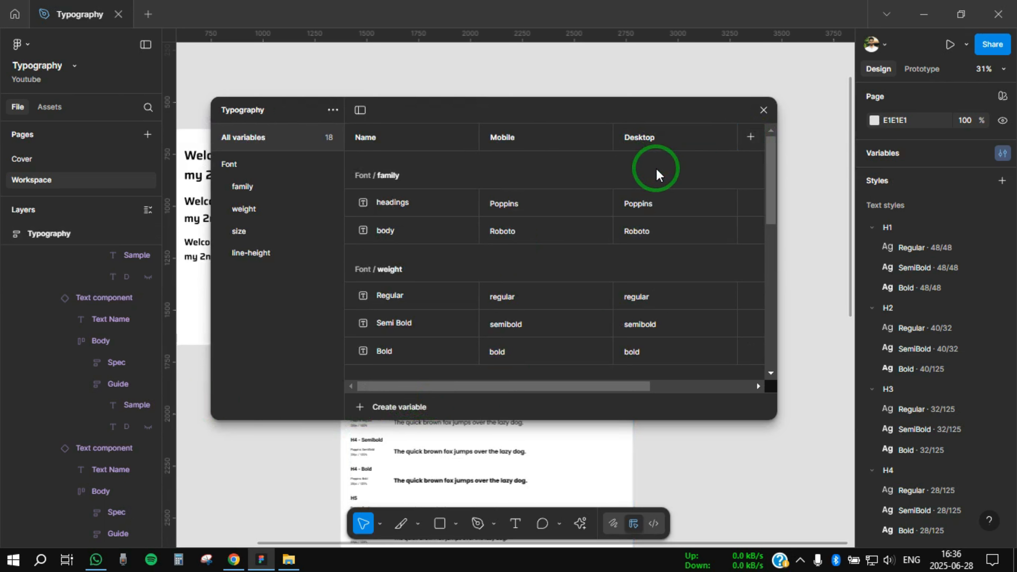
drag(765, 418, 749, 516)
drag(626, 107, 633, 74)
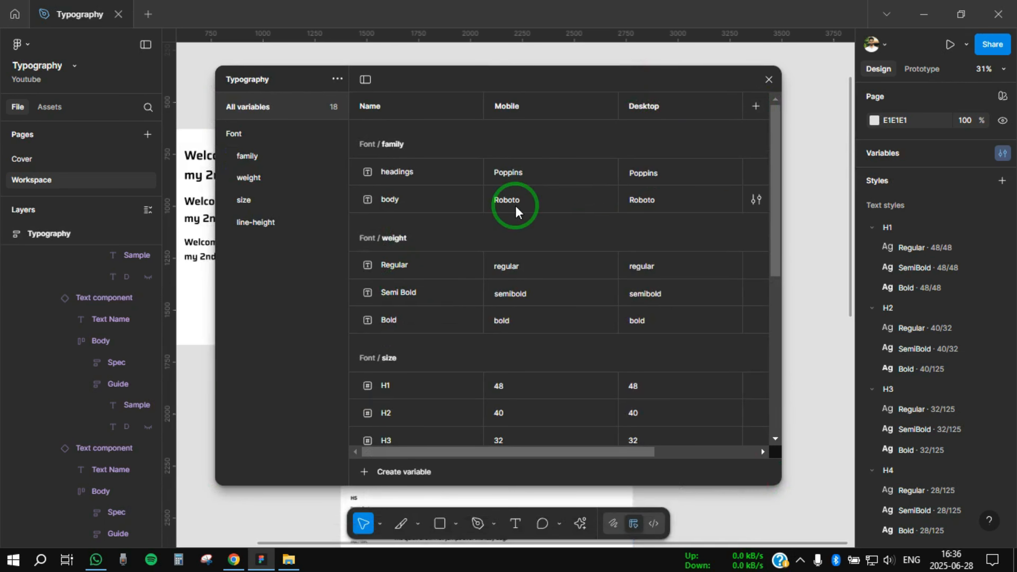
Set the Desktop font size values to 72 for H1, 56 for H2 and 40 for H3.
scroll(511, 217, down, 2)
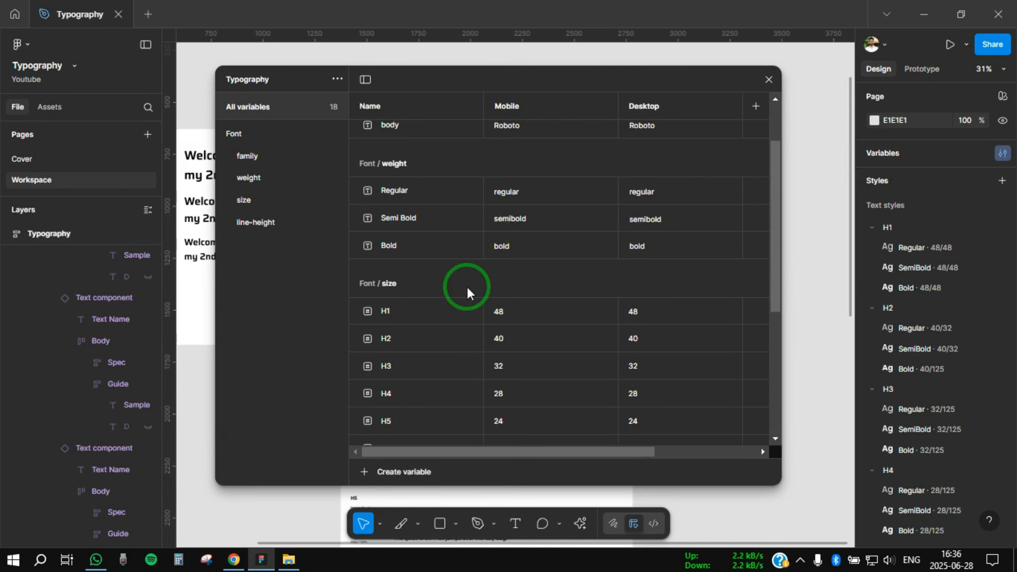
scroll(617, 292, down, 2)
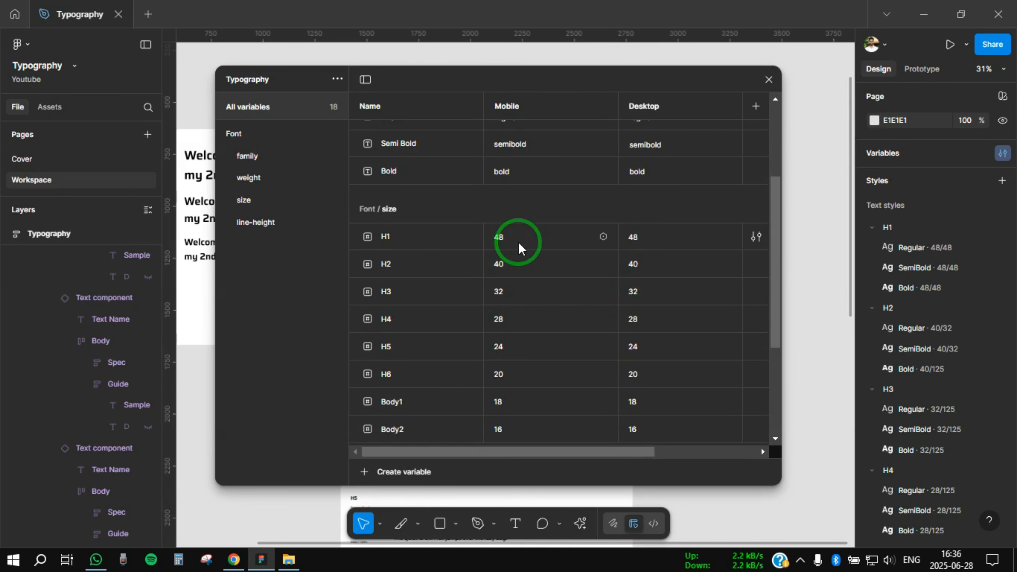
click(662, 243)
text(72)
click(654, 261)
text(56)
click(654, 291)
text(40)
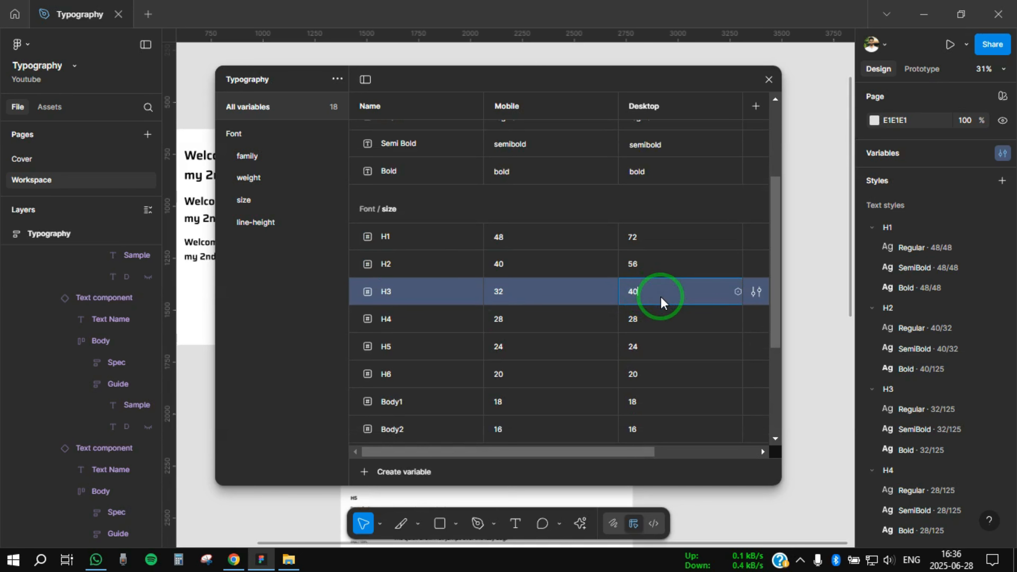
Set the Desktop font size values to 36 for H4, 28 for H5 and 24 for H6.
click(651, 321)
text(36)
click(651, 346)
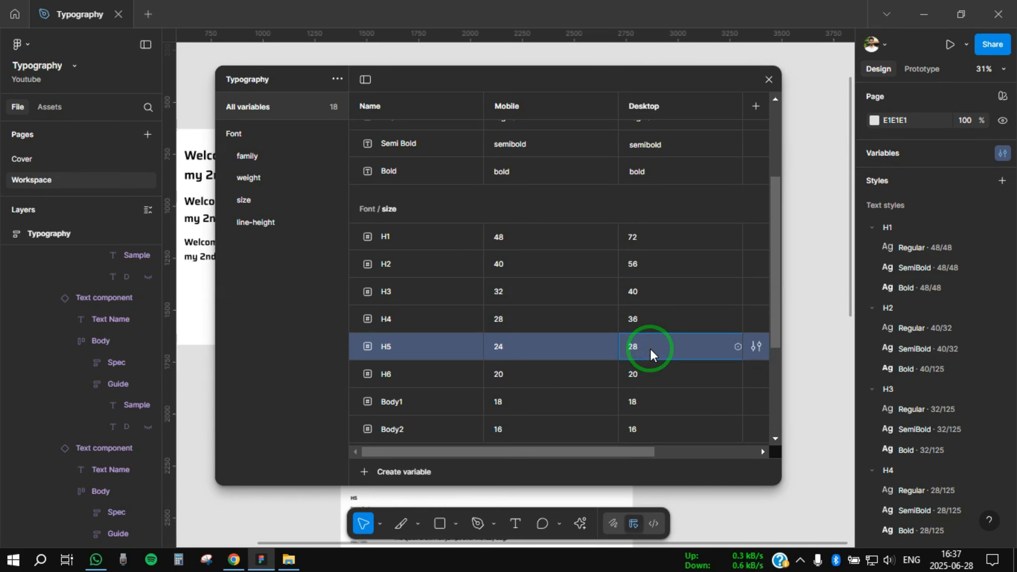
text(28)
click(651, 374)
text(24)
click(649, 401)
scroll(647, 357, down, 2)
click(647, 356)
scroll(658, 359, up, 2)
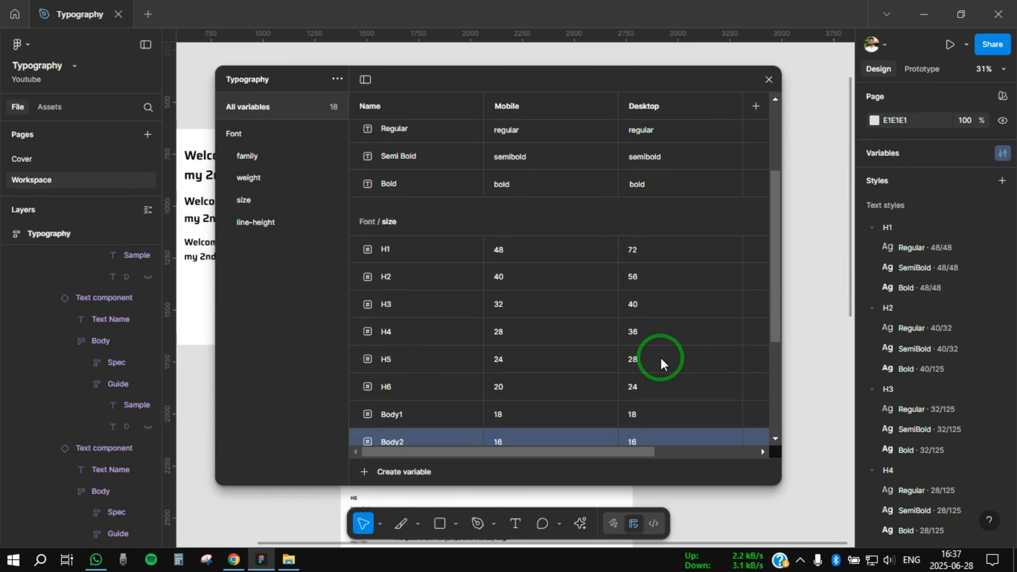
Set the Desktop line-height values to 64 for xl, 48 for lg, 36 for md and 28 for sm, and close the variables window.
scroll(683, 284, down, 5)
click(657, 438)
text(64)
click(647, 403)
text(48)
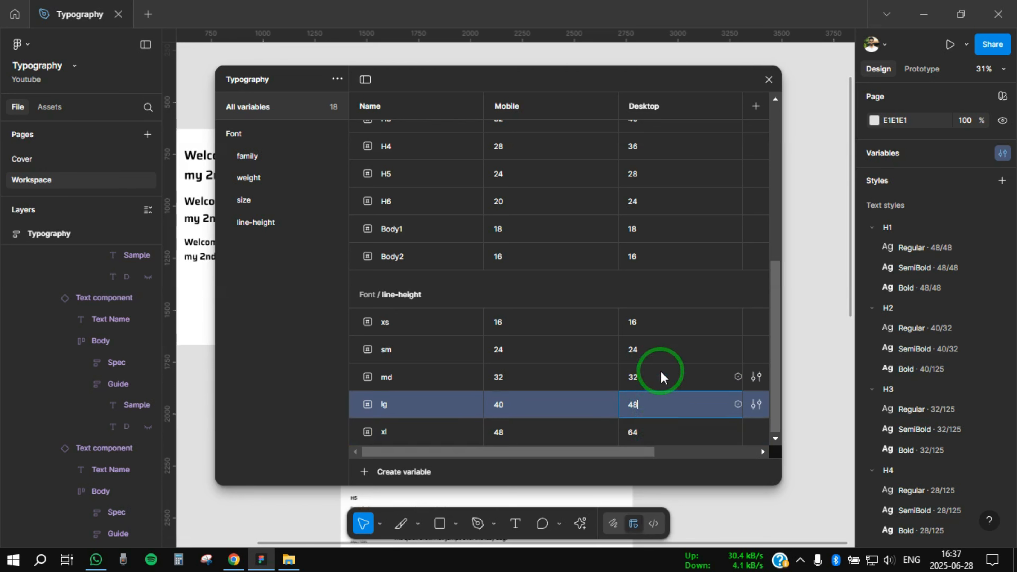
click(660, 374)
text(36)
click(661, 352)
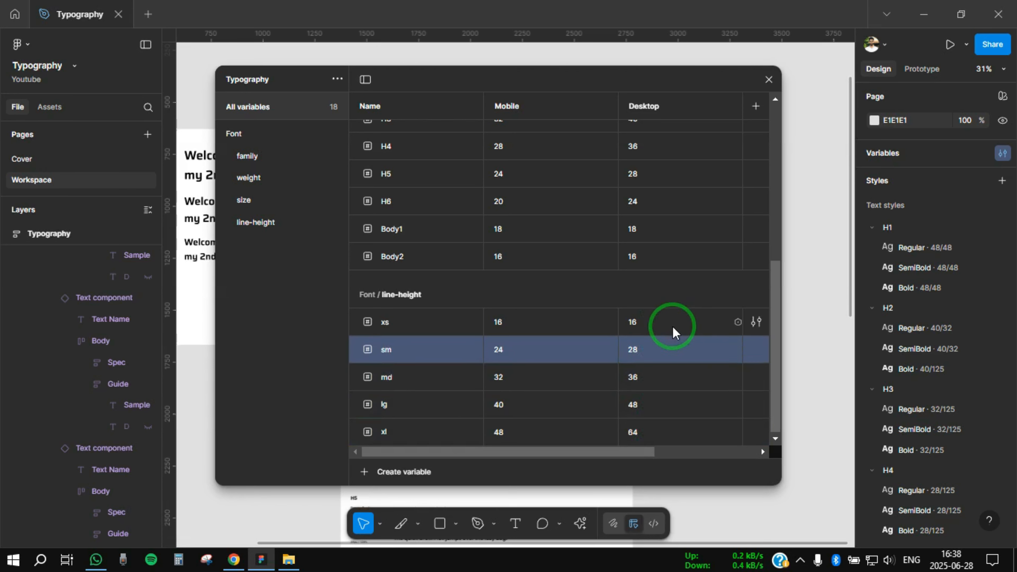
scroll(680, 340, up, 6)
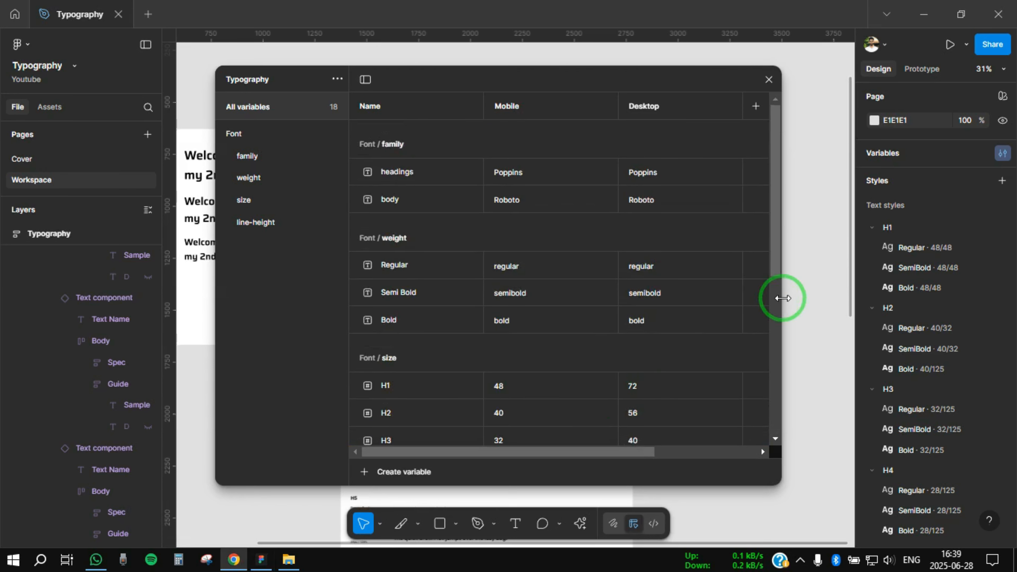
click(769, 79)
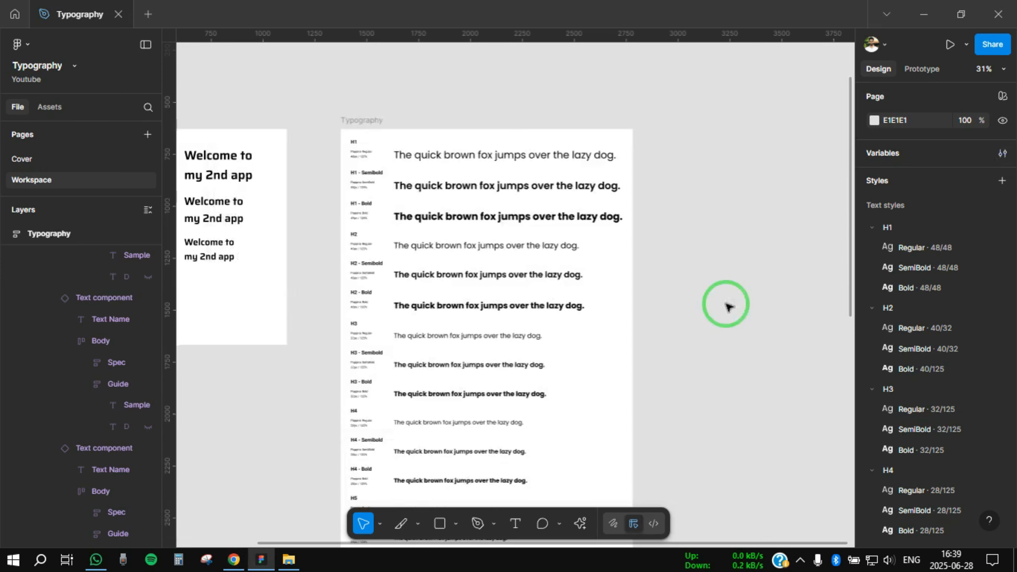
Apply the Desktop mode of the Typography collection to the Typography frame.
click(715, 277)
scroll(451, 129, down, 3)
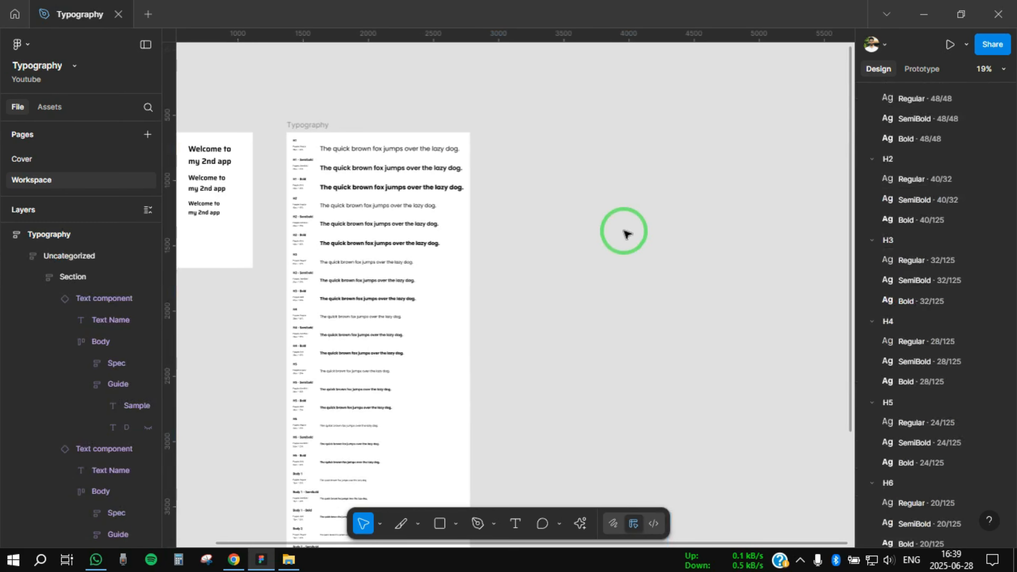
drag(625, 232, 728, 223)
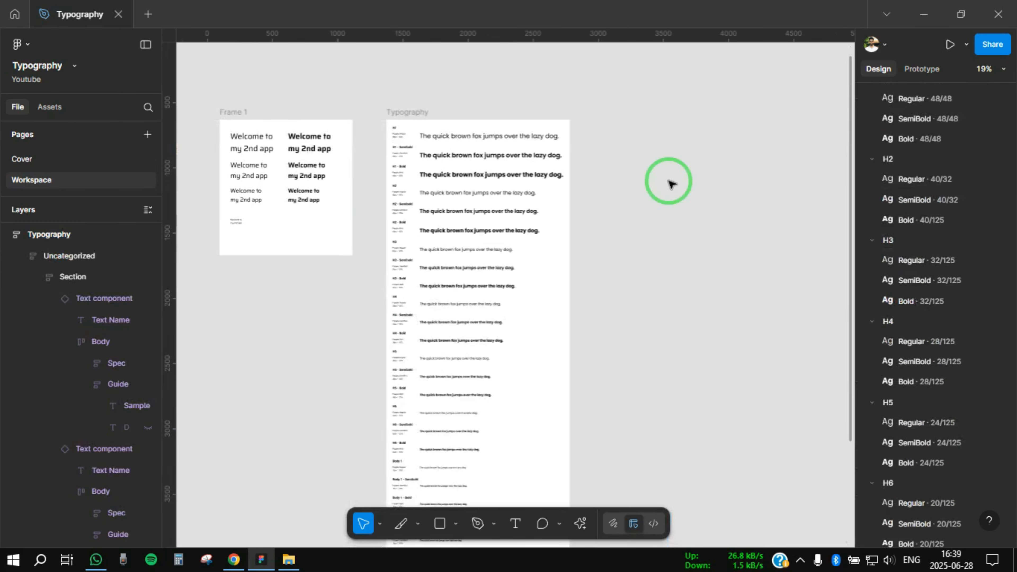
scroll(480, 125, up, 3)
scroll(505, 105, down, 3)
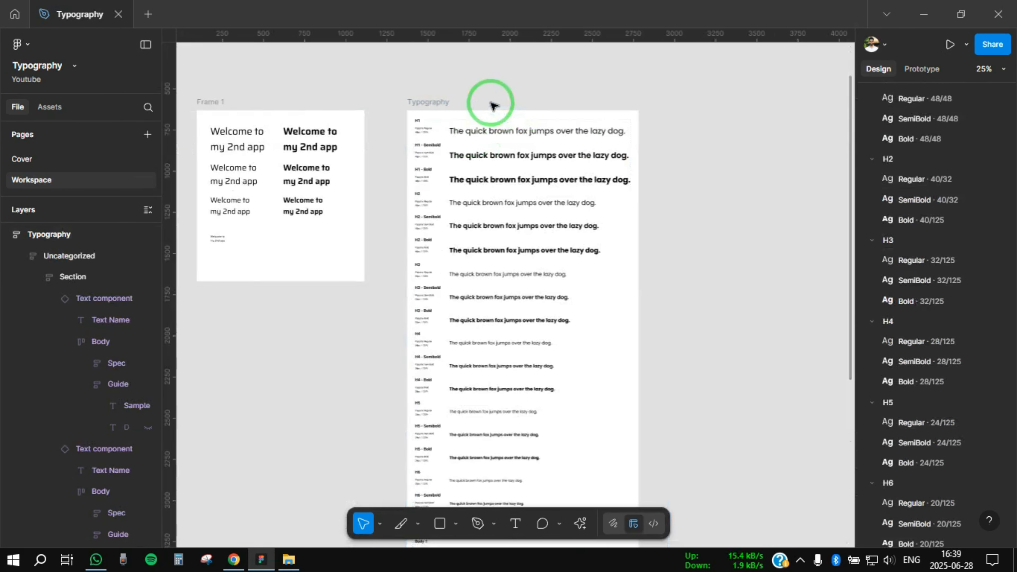
click(456, 100)
scroll(549, 105, up, 3)
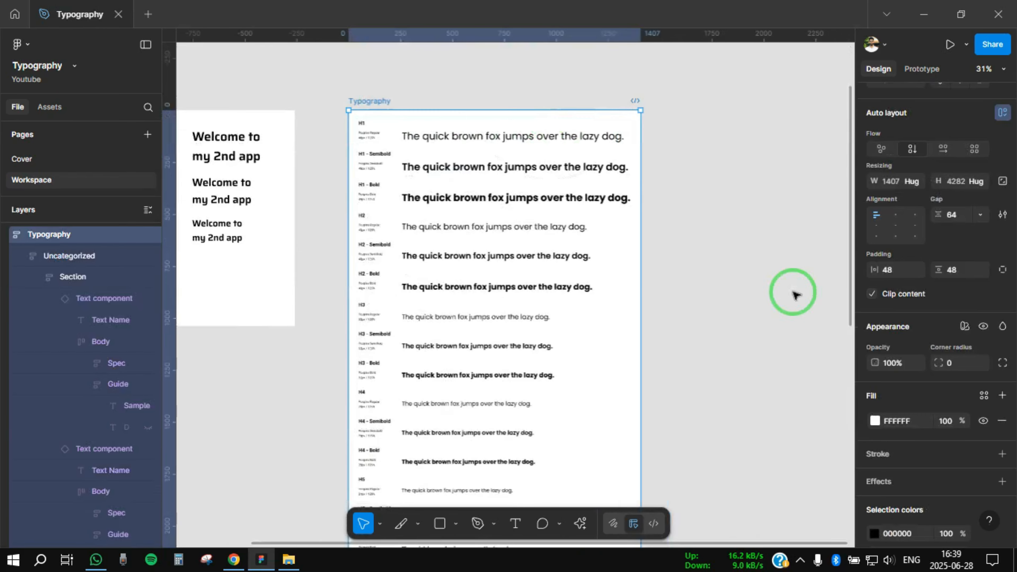
key(ctrl+minus)
click(964, 326)
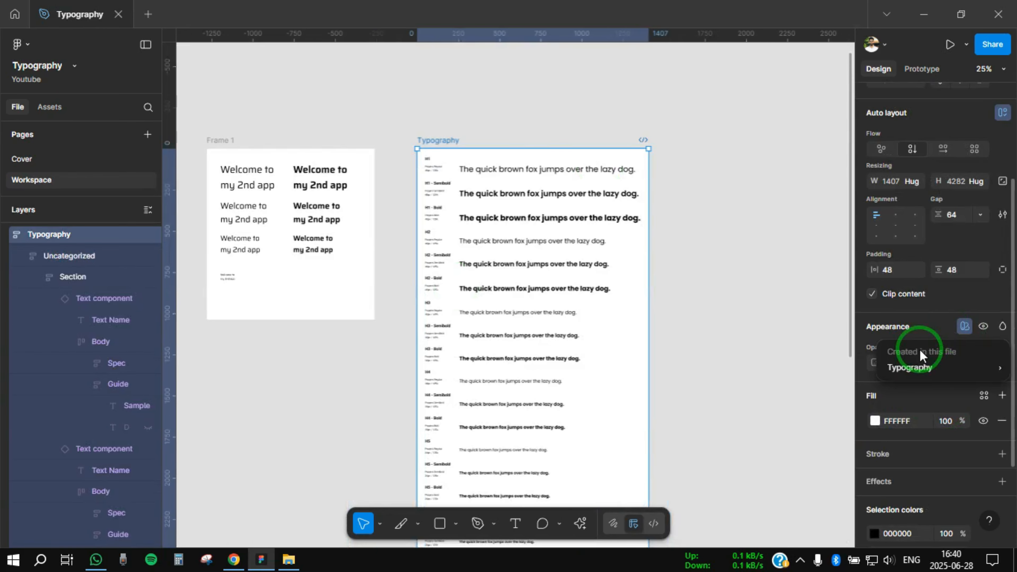
mouse_move(889, 366)
click(774, 412)
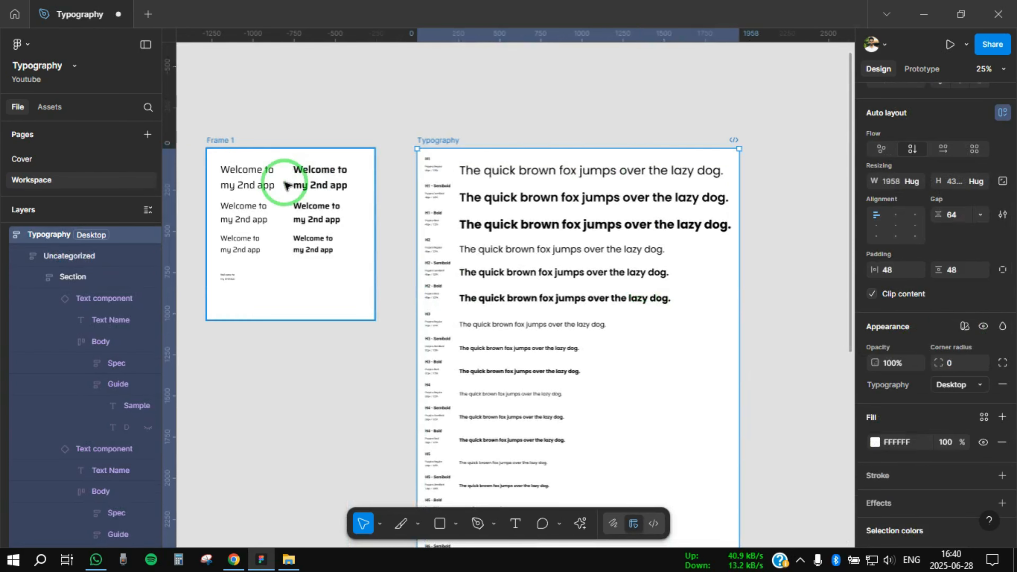
scroll(284, 177, down, 1)
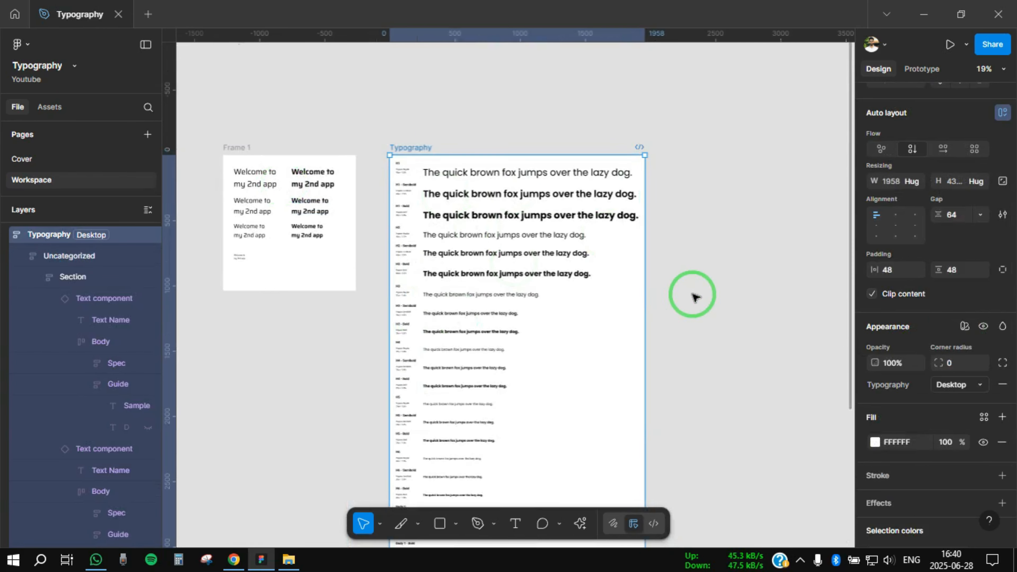
Switch the Typography frame to the Mobile variable mode and duplicate the frame beside it with a gap of 260.
click(968, 388)
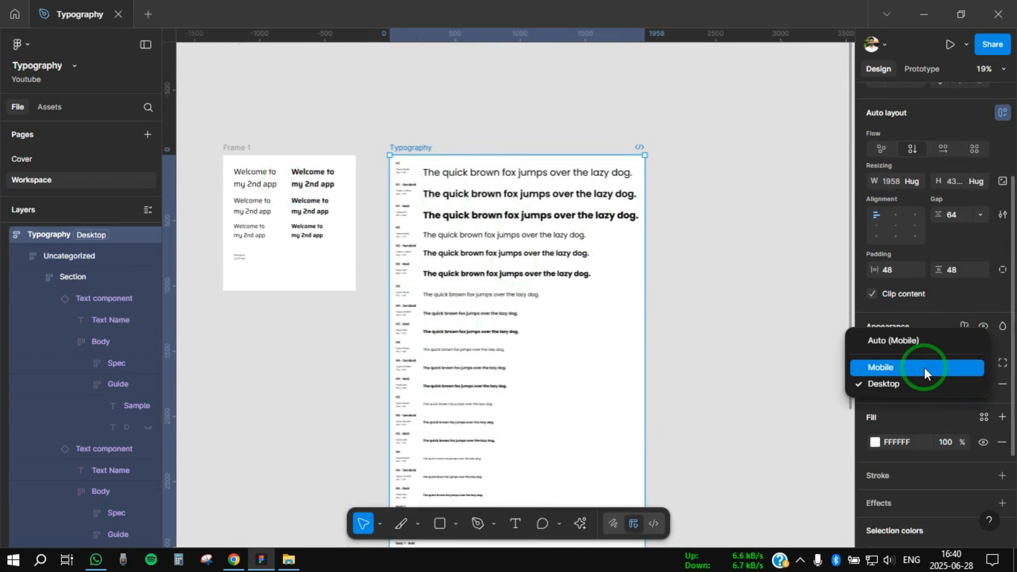
click(926, 364)
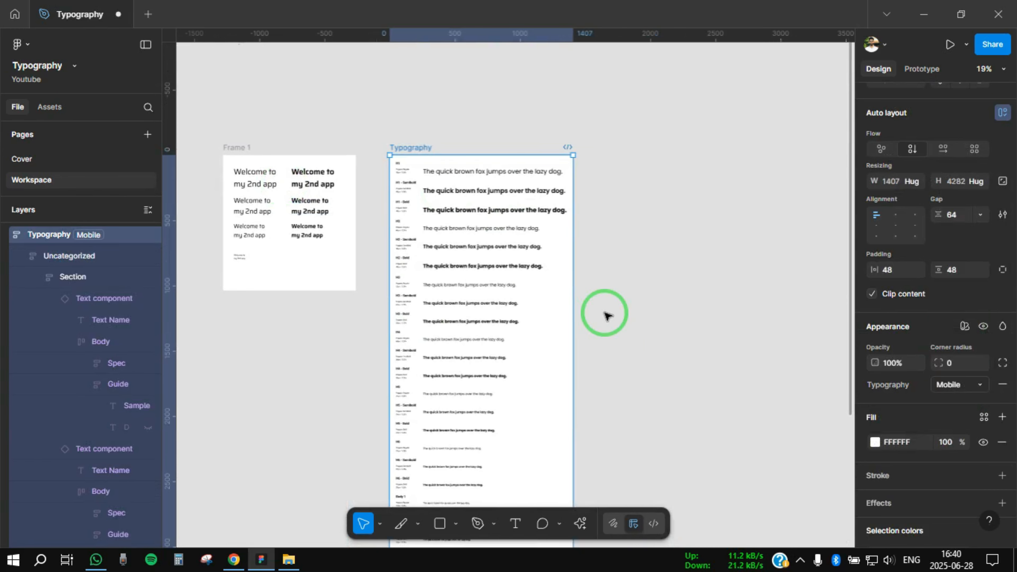
drag(414, 152, 630, 144)
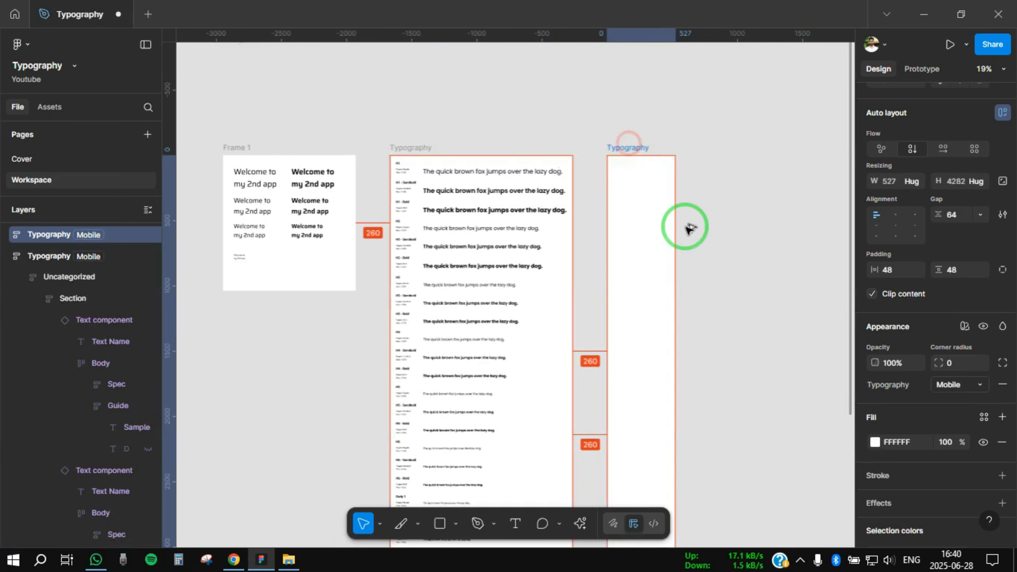
drag(755, 302, 626, 290)
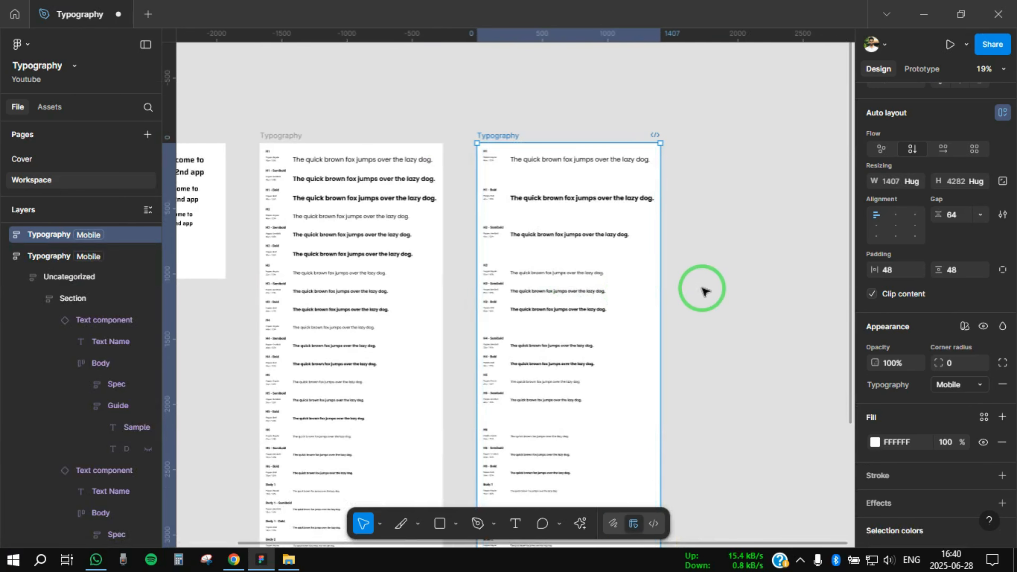
Set the duplicated frame to the Desktop variable mode and rename it Typography/ Desktop.
click(976, 385)
click(876, 399)
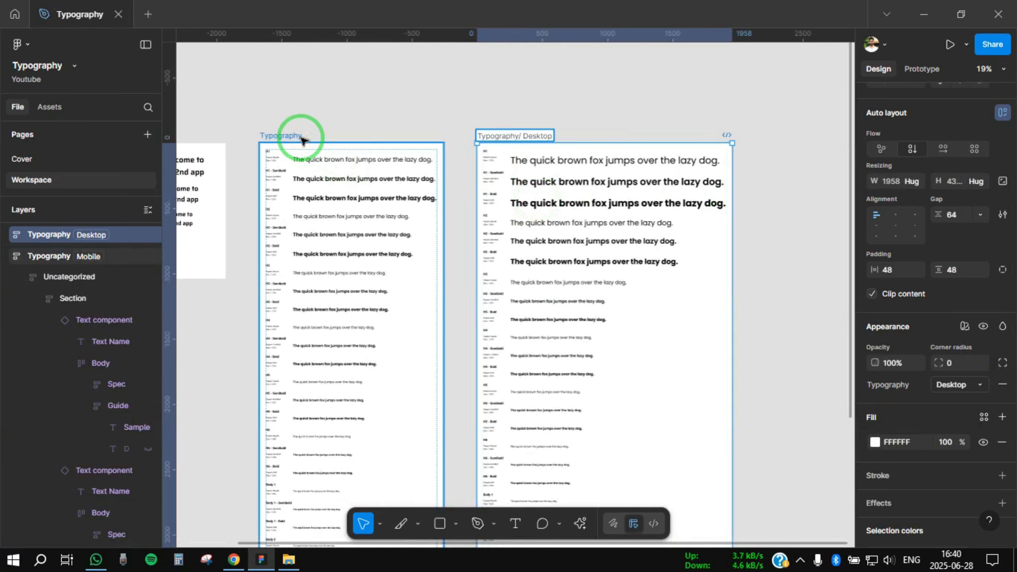
click(302, 141)
Rename the original Typography frame to Typography/ Mobile.
double_click(295, 134)
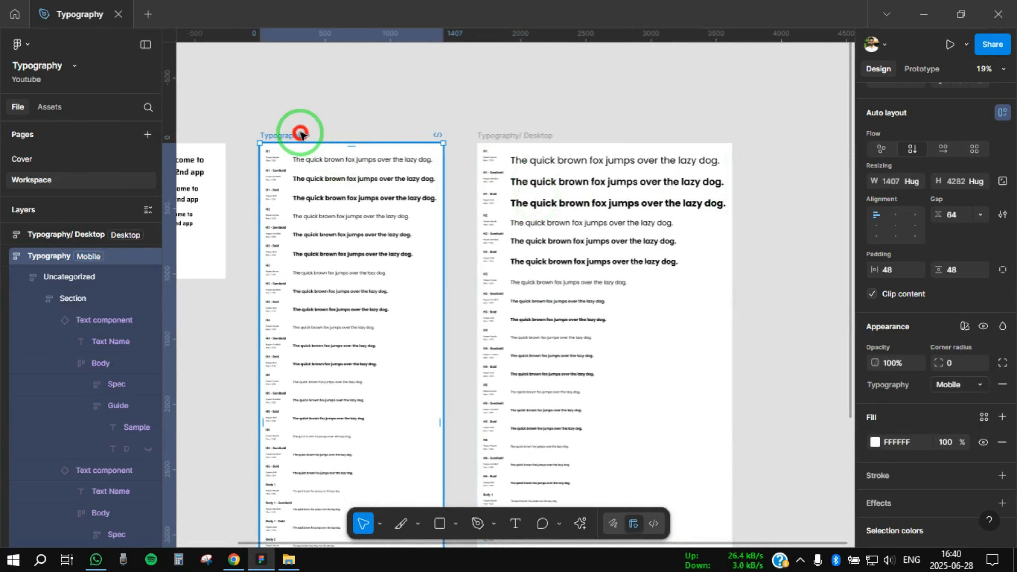
key(Right)
text(/)
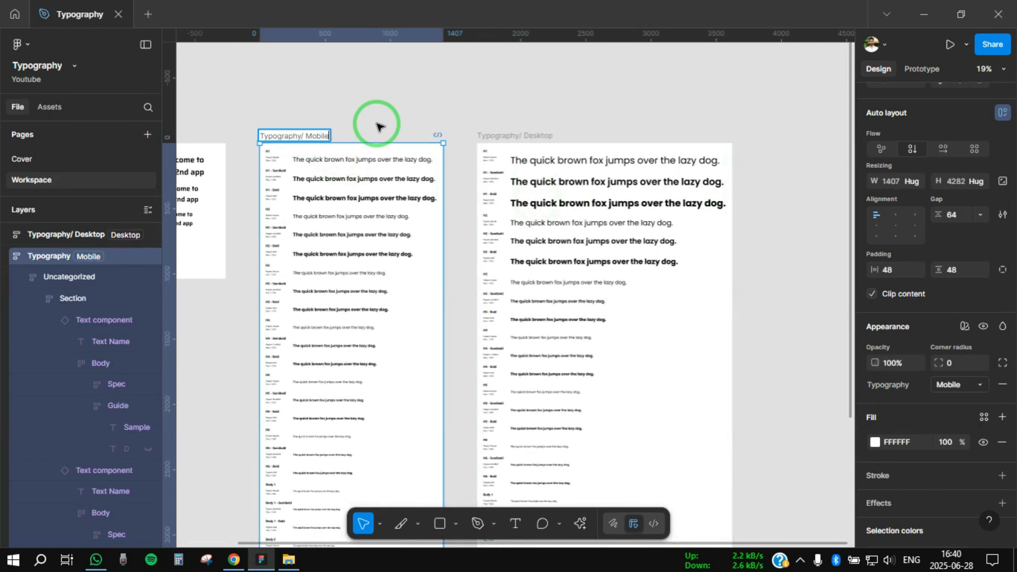
click(450, 94)
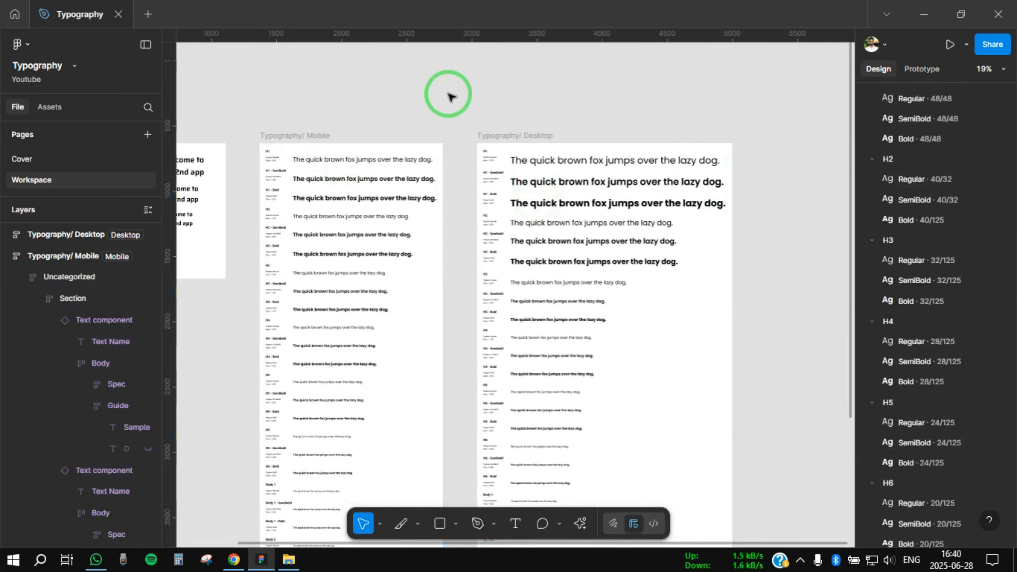
drag(450, 94, 488, 127)
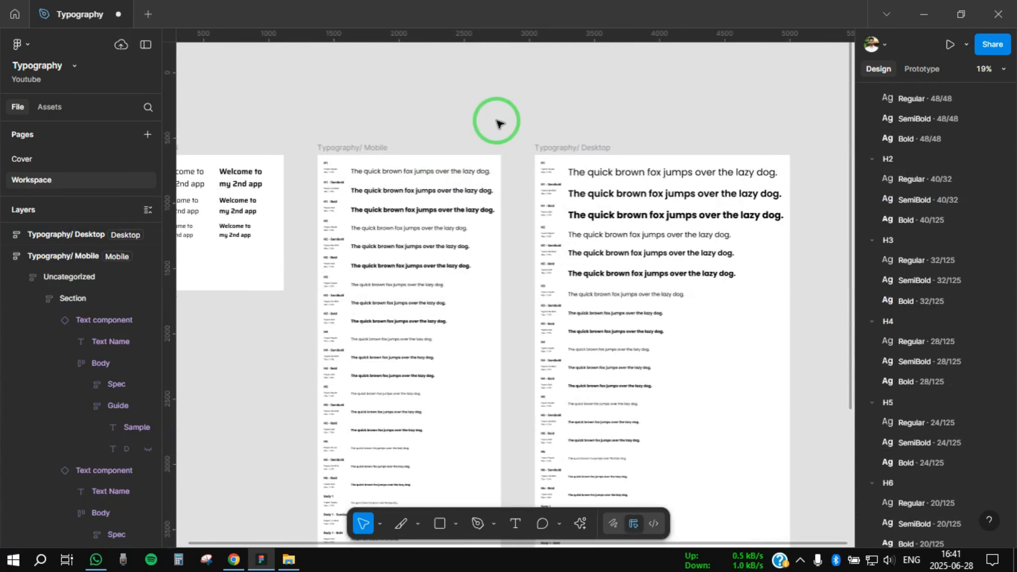
Limit the scope of the Font/family/headings variable to Font family only.
click(757, 96)
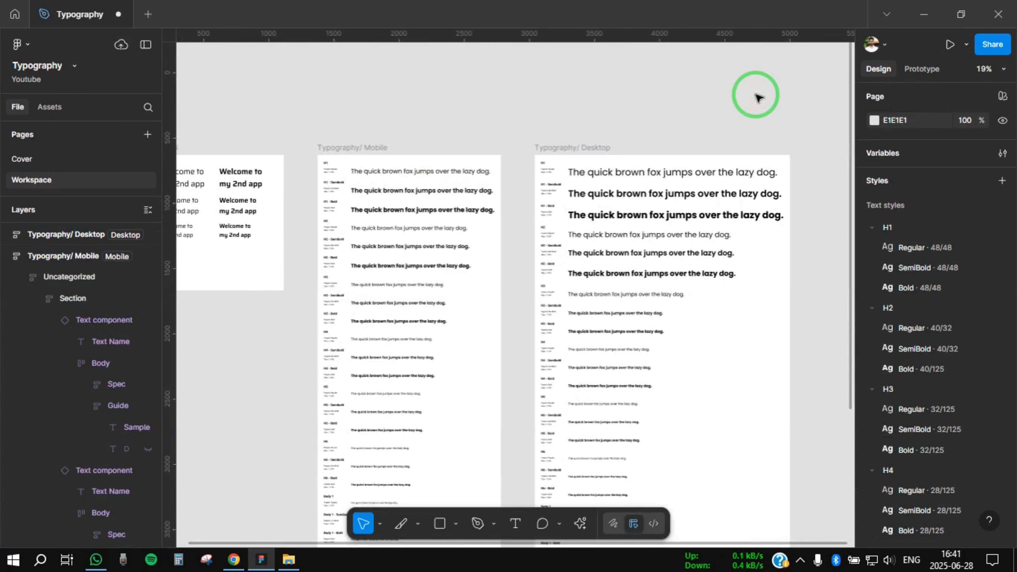
click(901, 160)
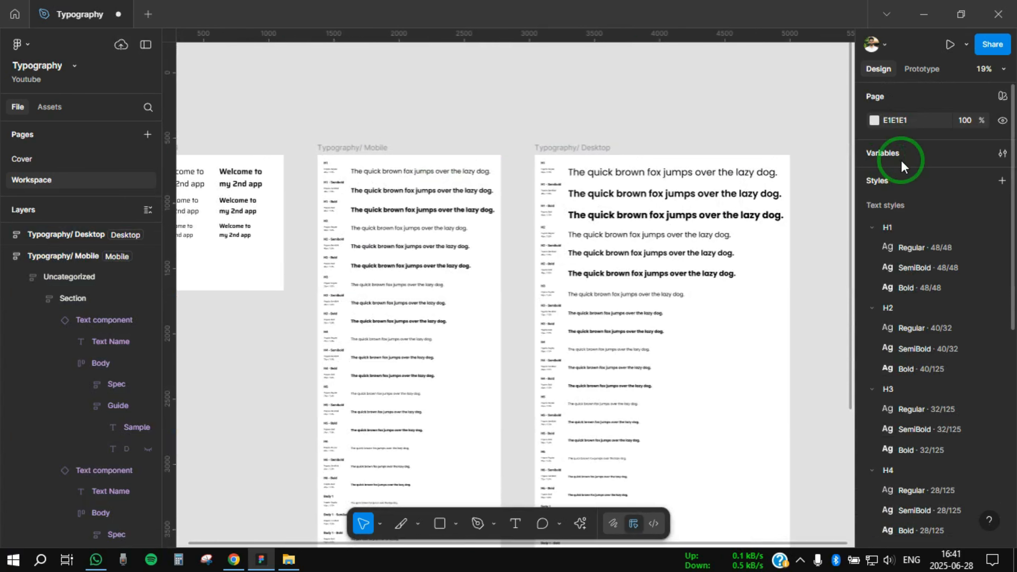
click(1002, 153)
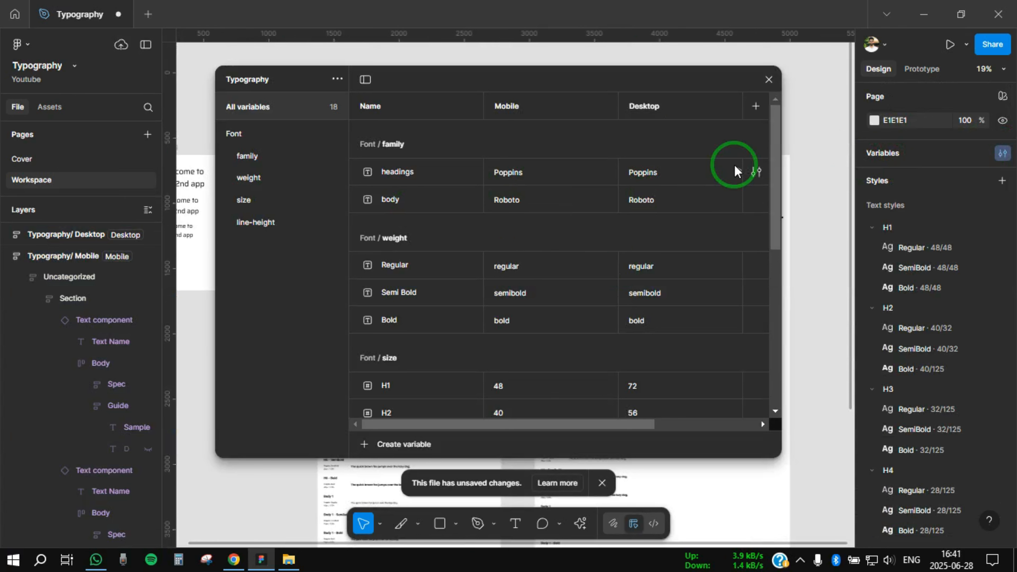
click(754, 172)
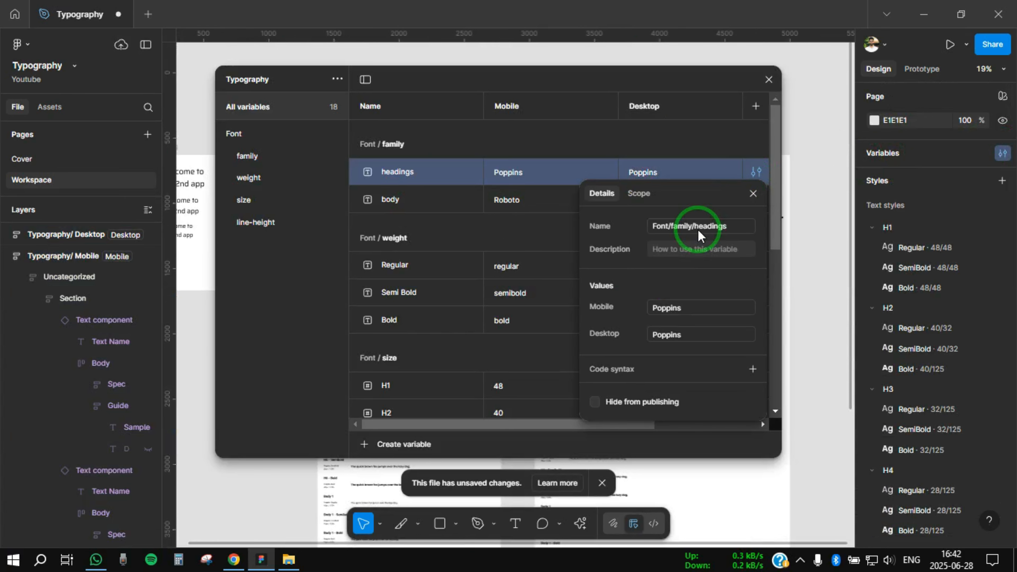
click(639, 193)
click(601, 320)
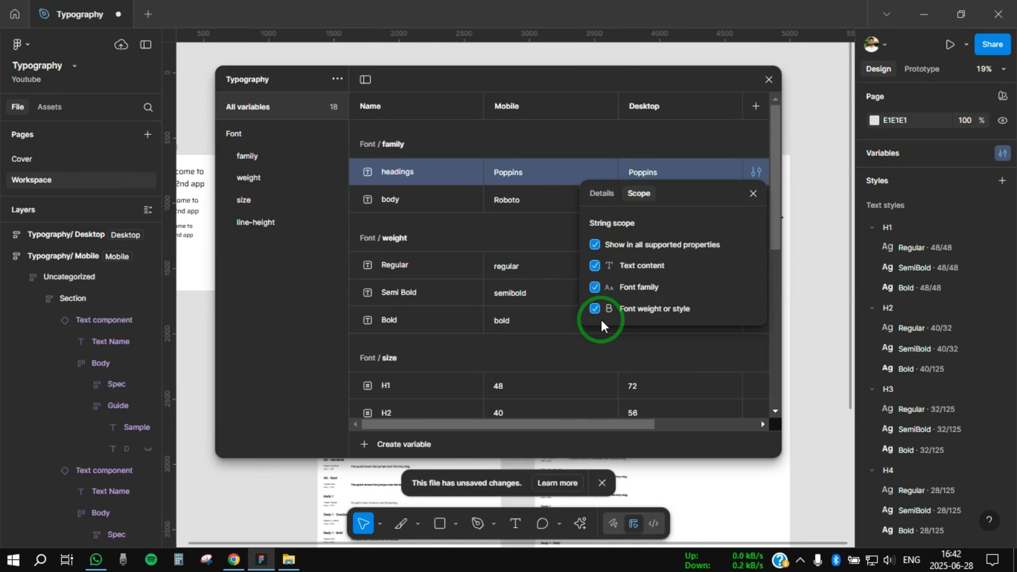
click(595, 244)
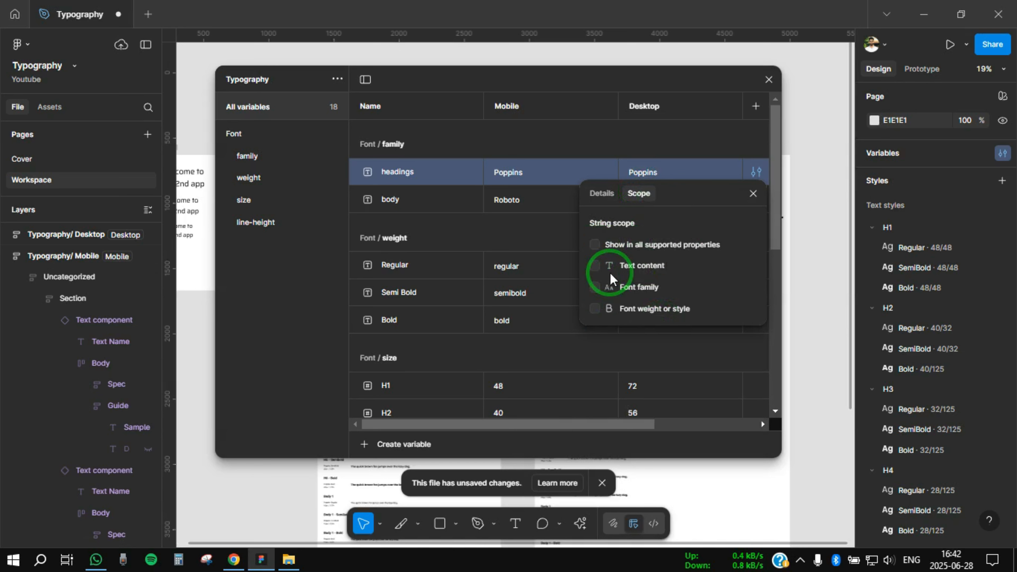
click(607, 288)
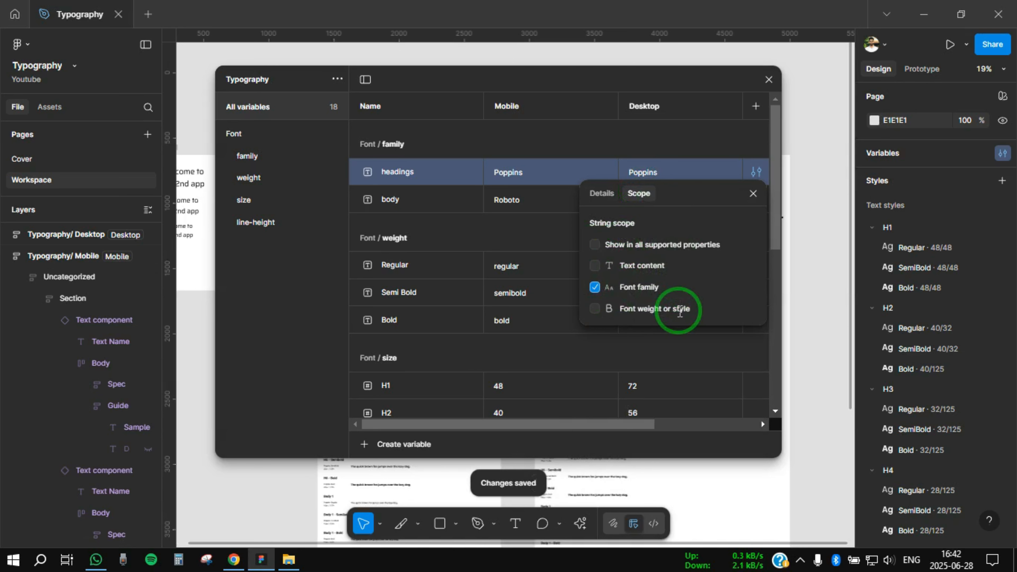
Limit the scope of the Font/family/body variable to Font family only.
click(752, 194)
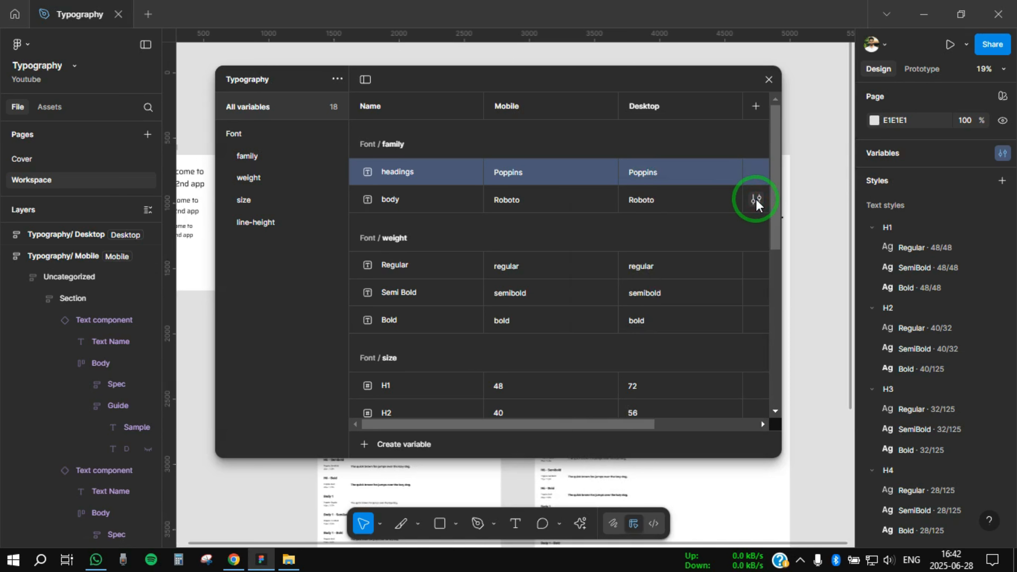
click(756, 199)
click(639, 220)
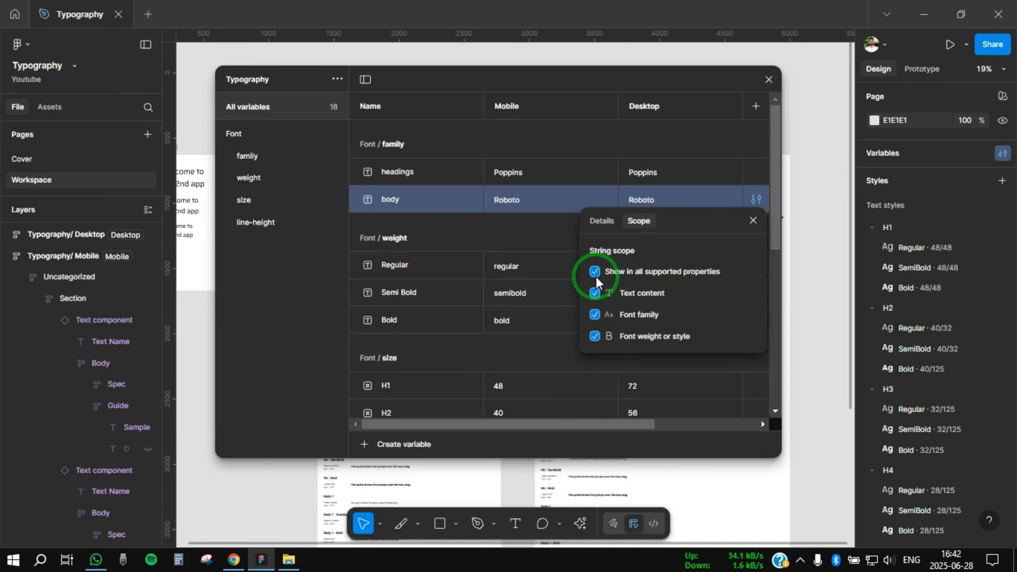
click(595, 272)
click(595, 314)
click(753, 221)
Restrict the Font/weight/Regular variable's scope to Font weight or style only.
click(756, 266)
click(639, 286)
click(595, 337)
click(595, 401)
click(753, 285)
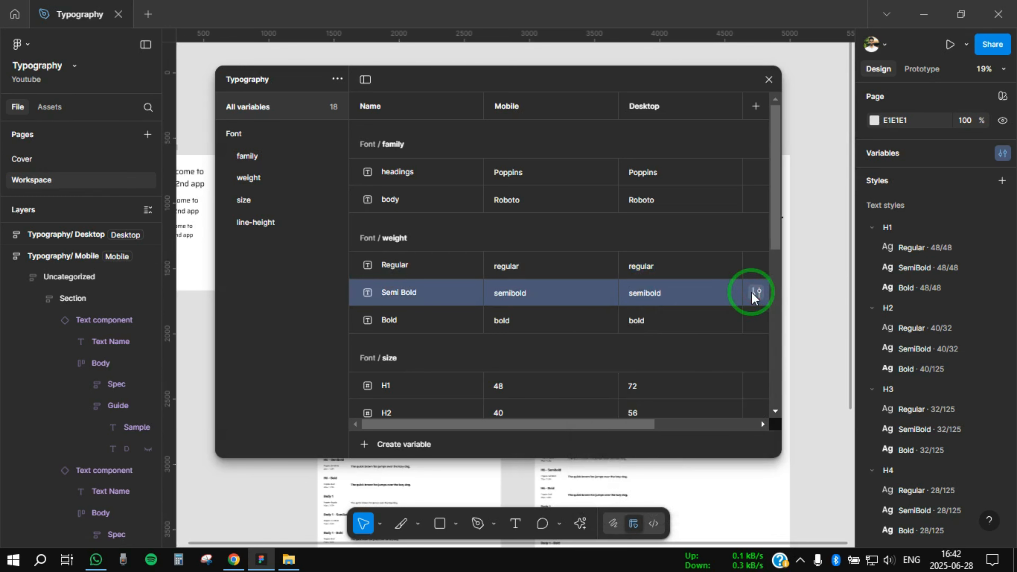
Restrict the Font/weight/Semi Bold variable's scope to Font weight or style only.
click(639, 310)
click(595, 360)
click(595, 424)
click(754, 310)
Restrict the Font/weight/Bold variable's scope to Font weight or style only.
click(756, 320)
click(639, 309)
click(594, 360)
click(595, 425)
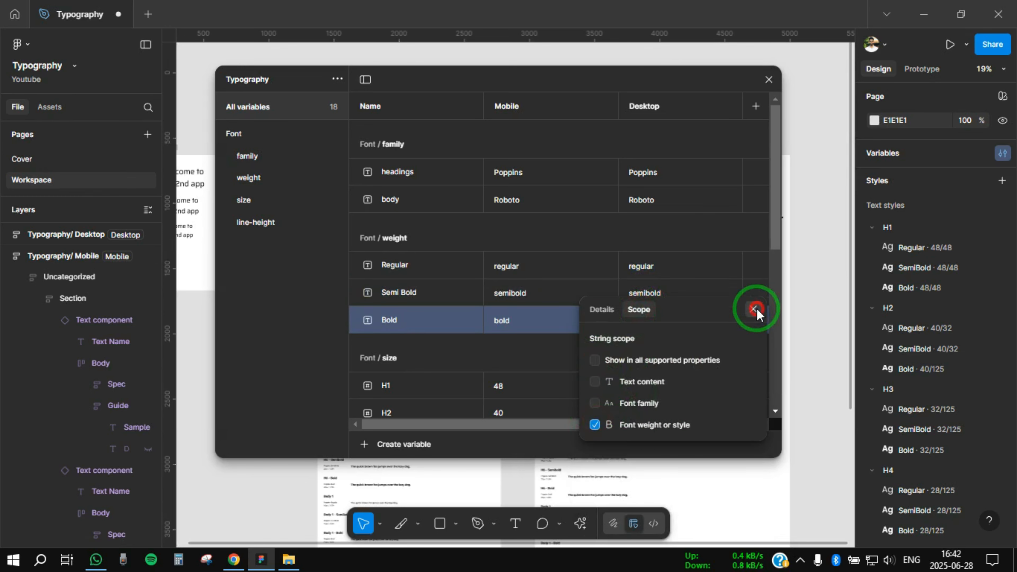
click(754, 310)
Limit the scope of the Font/size/H1 variable to Font size only.
scroll(756, 300, down, 3)
click(755, 237)
click(639, 169)
click(595, 220)
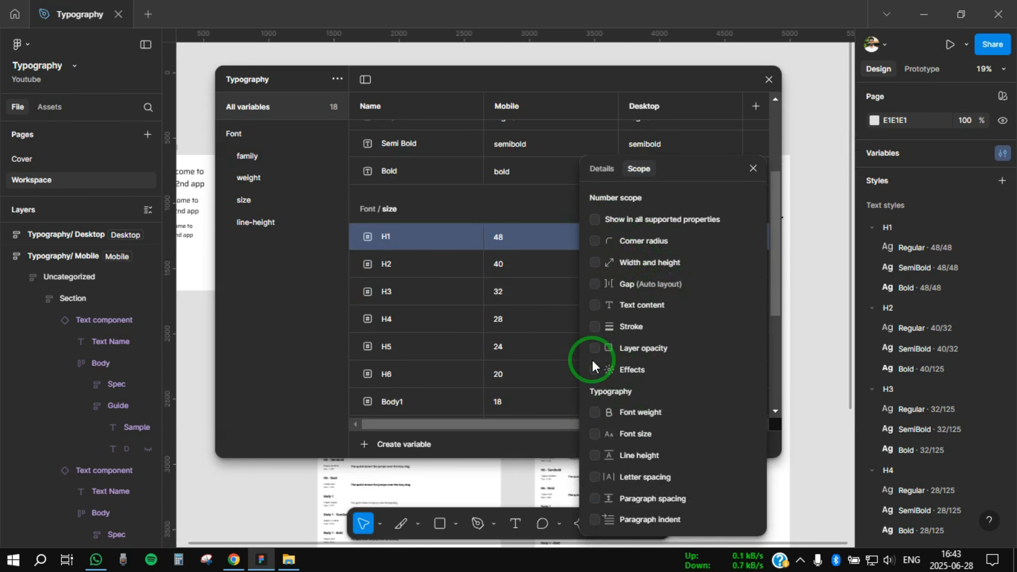
click(595, 434)
click(753, 168)
Limit the scope of the Font/size/H2 variable to Font size only.
click(756, 264)
click(639, 169)
click(594, 219)
click(595, 434)
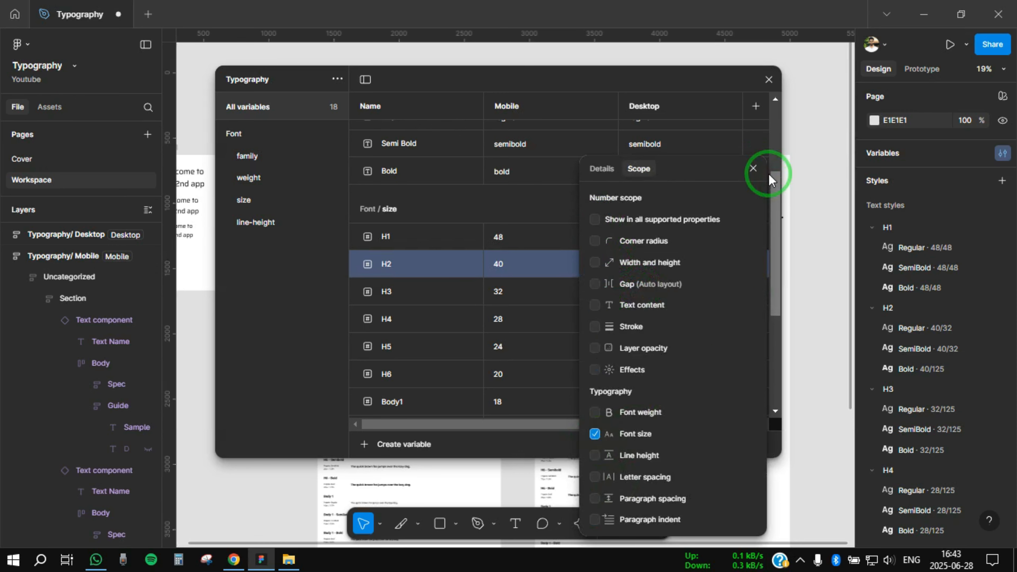
click(753, 168)
Limit the scope of the Font/size/H3 variable to Font size only.
click(755, 291)
click(640, 306)
click(595, 434)
click(753, 168)
Restrict the Font/line-height/xs variable's scope to Line height only.
scroll(720, 298, down, 5)
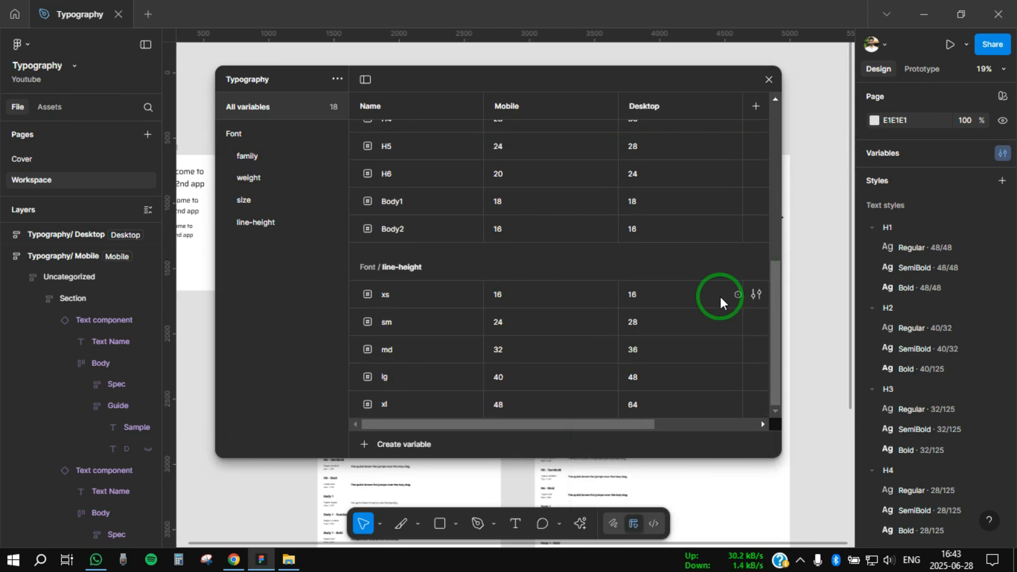
click(756, 294)
click(595, 219)
click(594, 455)
click(753, 168)
Restrict the Font/line-height/sm variable's scope to Line height only and open the md variable's settings.
click(755, 322)
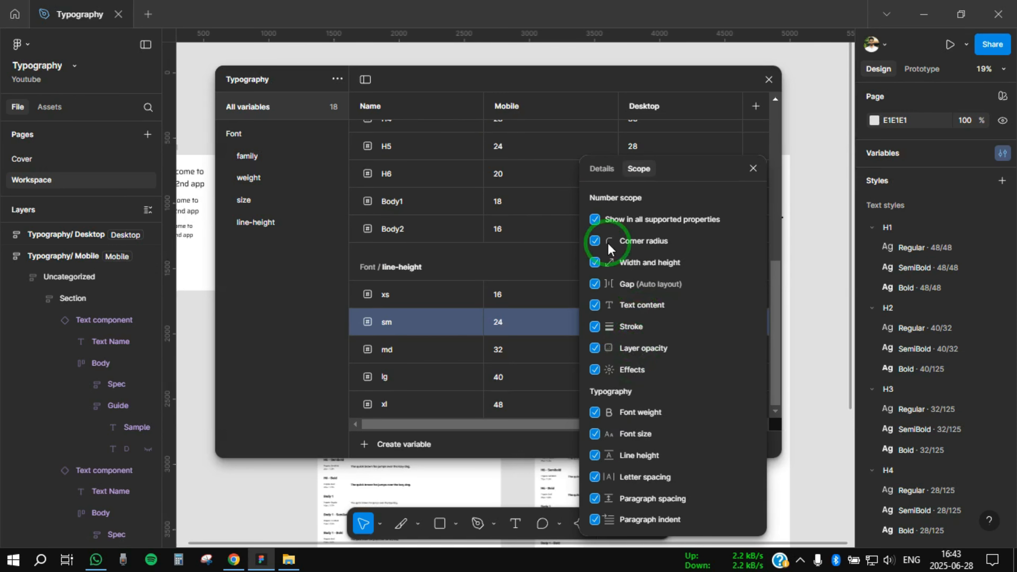
click(595, 219)
click(595, 456)
click(752, 168)
click(755, 349)
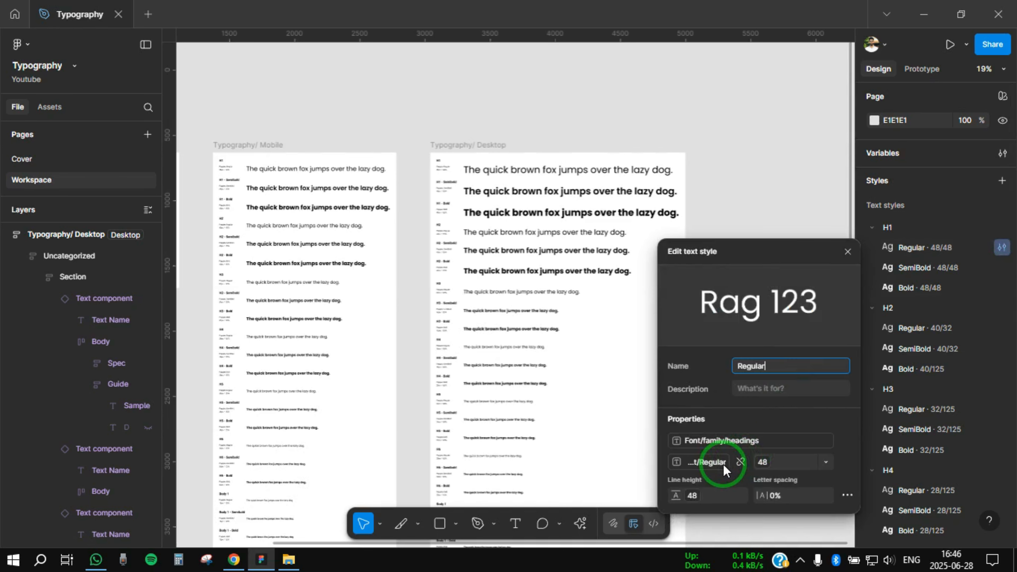
Detach the weight variable from the H1 Regular text style and reapply Font/weight/Regular from the filtered variables.
click(738, 462)
click(742, 459)
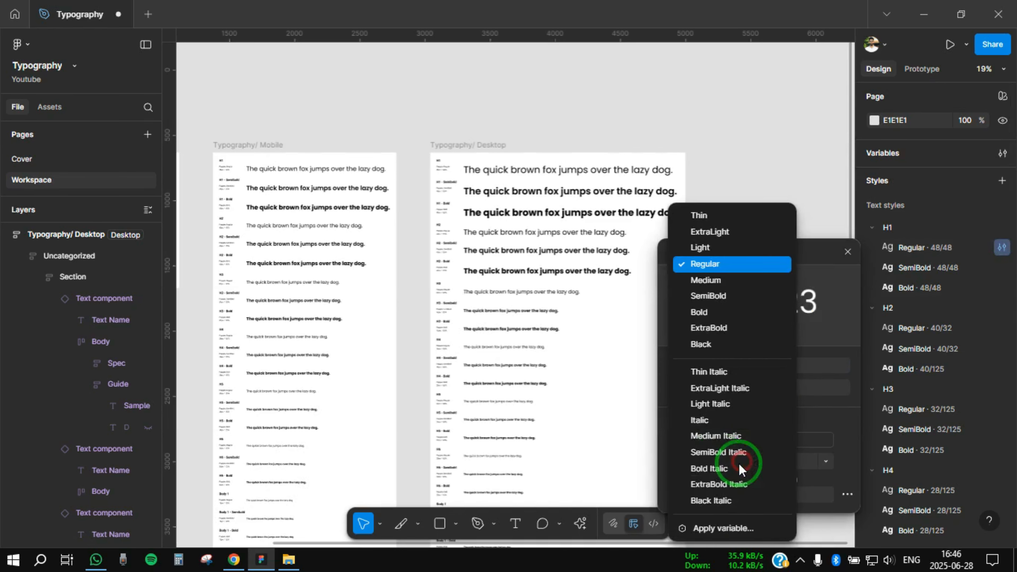
click(708, 527)
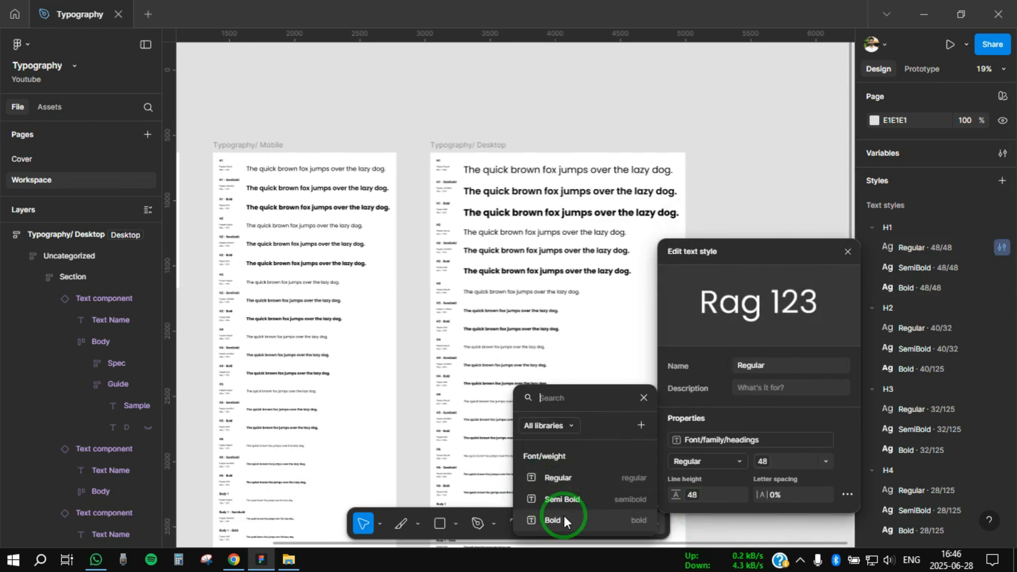
click(587, 477)
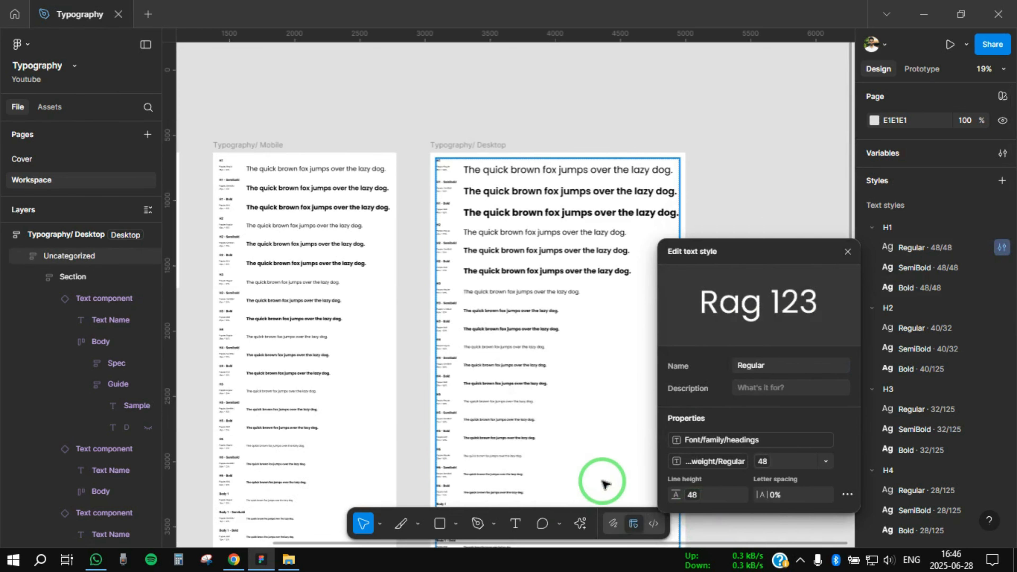
Check which variables are offered for font size and line height in the H1 Regular text style, then close the style editor.
click(763, 461)
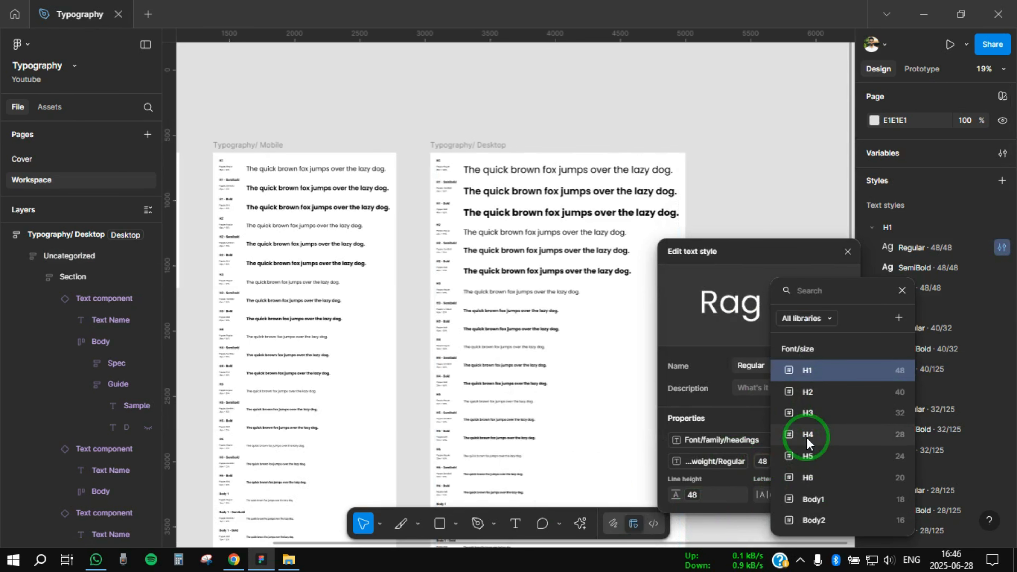
click(901, 289)
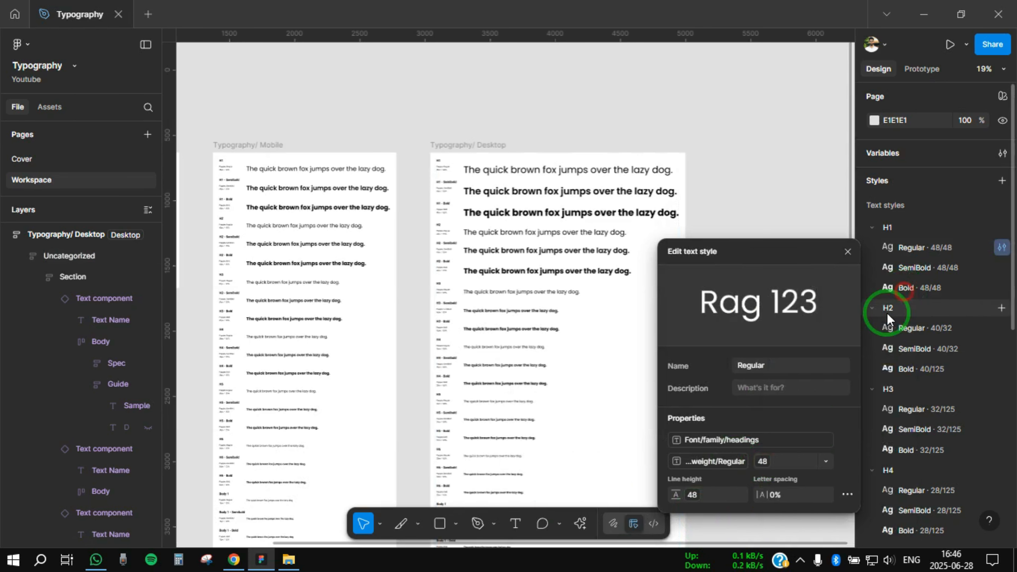
click(696, 505)
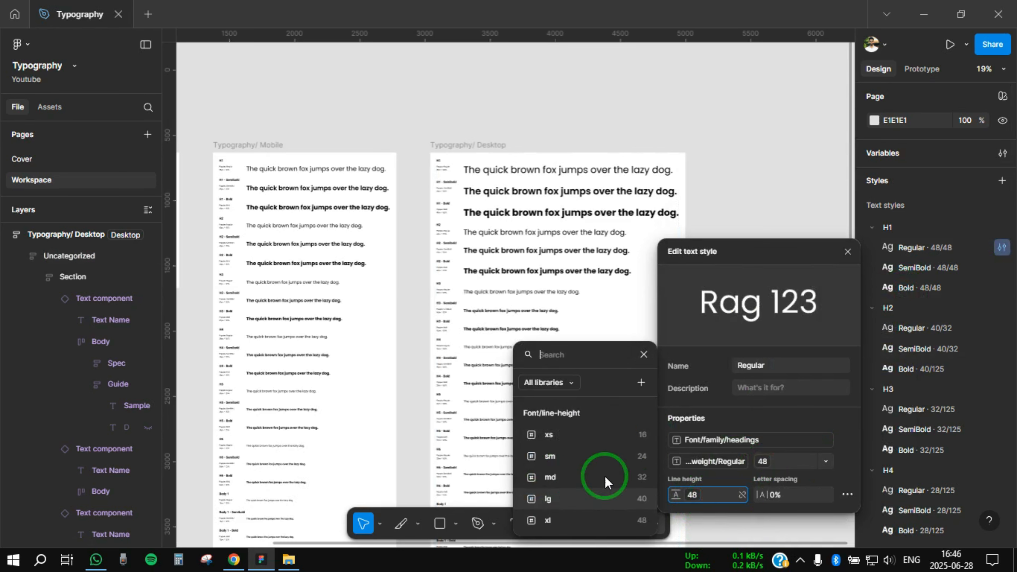
click(643, 354)
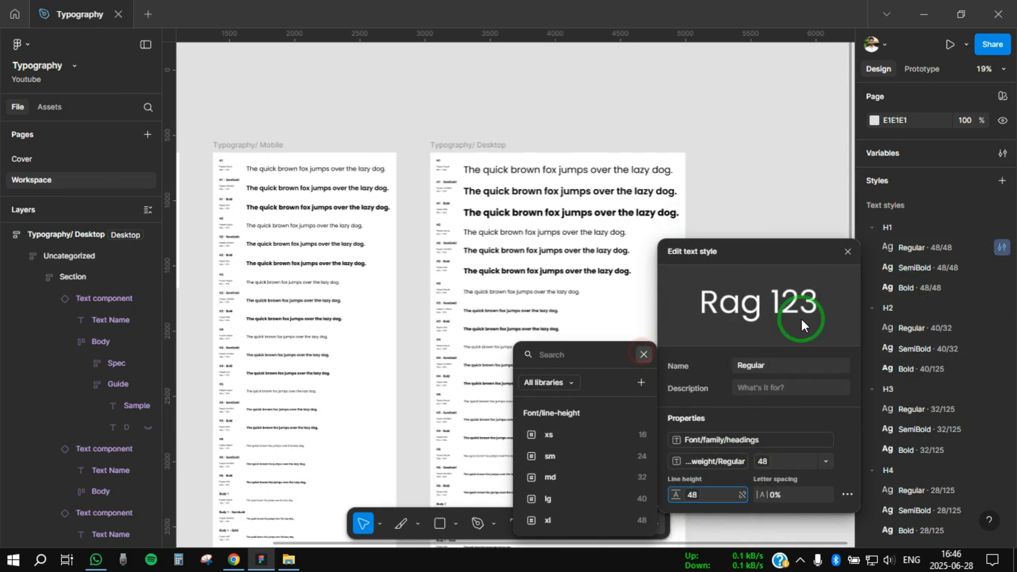
click(846, 251)
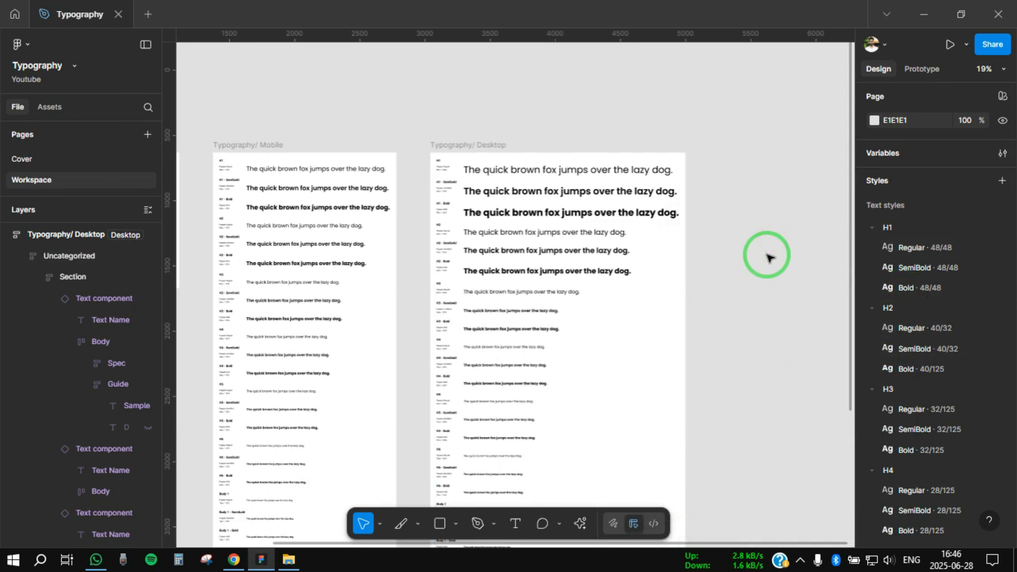